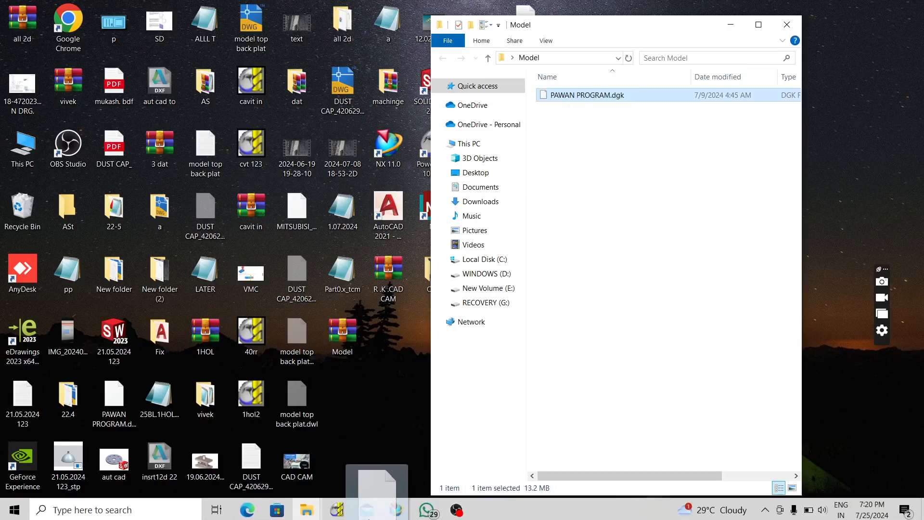
Import the .dgk model file from the Model folder into PowerMILL and display it shaded without wireframe, looking along the Z axis.
left_click(337, 508)
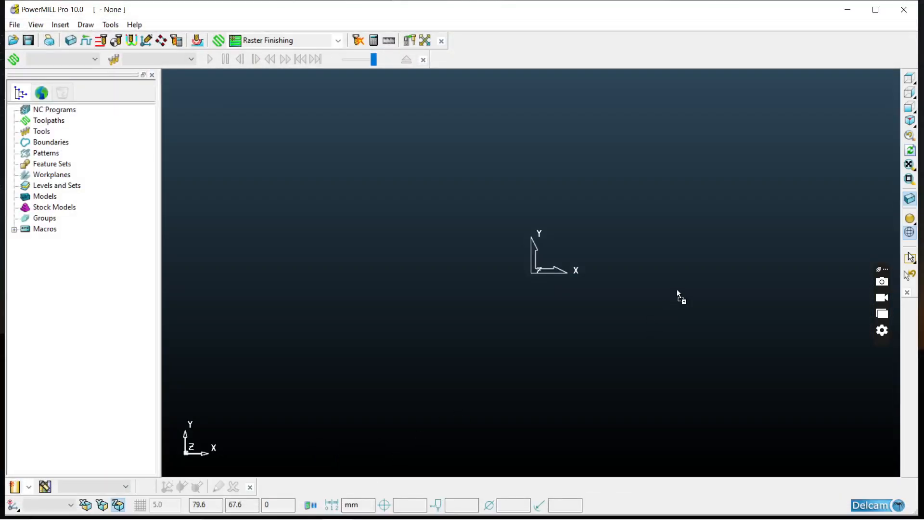
left_click_drag(678, 290, 676, 287)
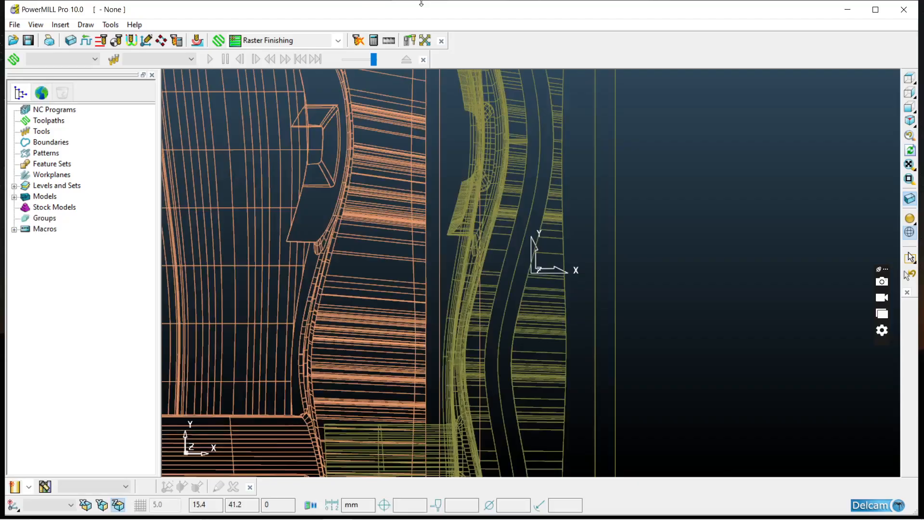
left_click(909, 77)
left_click(911, 219)
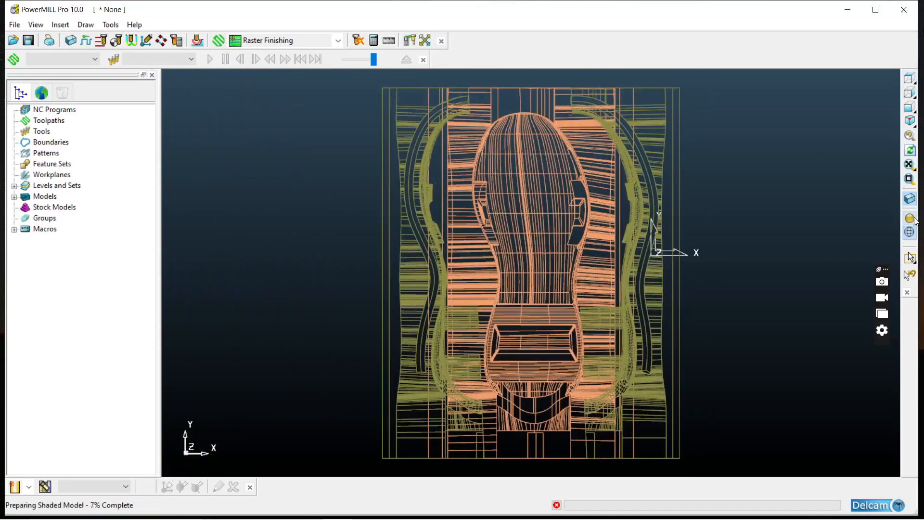
left_click(910, 233)
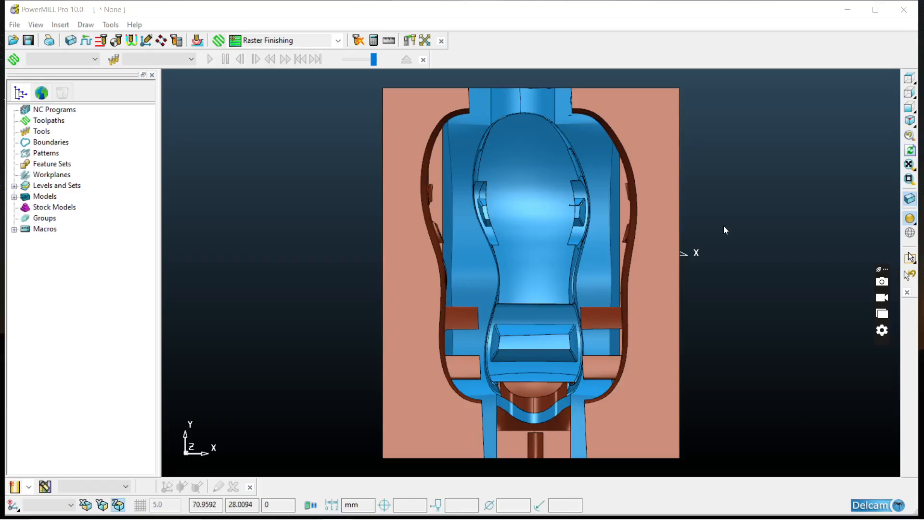
Select the flat top surface of one upper mold block and apply Orient Selected Surfaces to it.
middle_click_drag(567, 312, 442, 174)
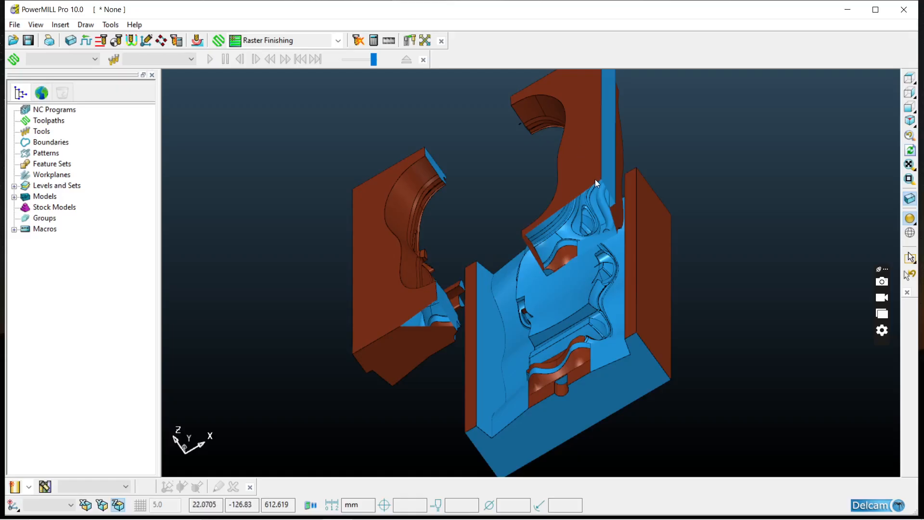
middle_click_drag(607, 237, 640, 263)
middle_click_drag(371, 235, 790, 200)
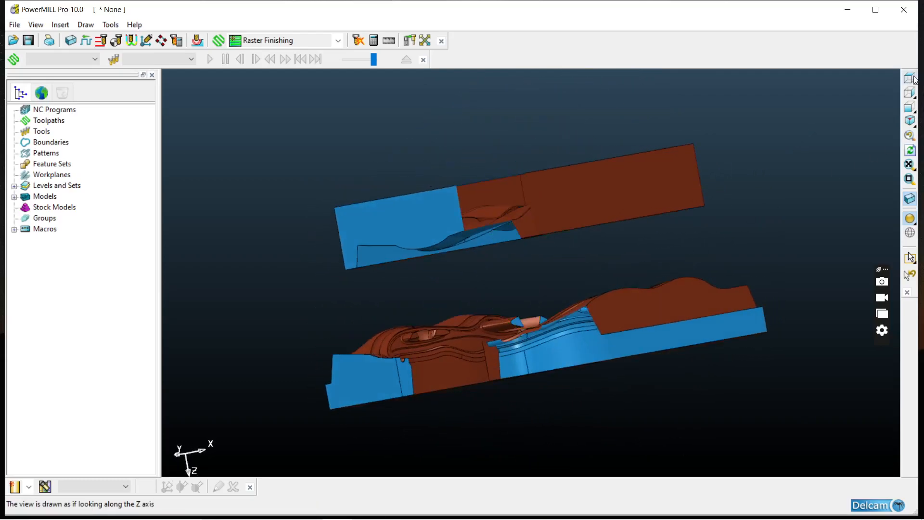
left_click(910, 93)
middle_click_drag(890, 111, 746, 146)
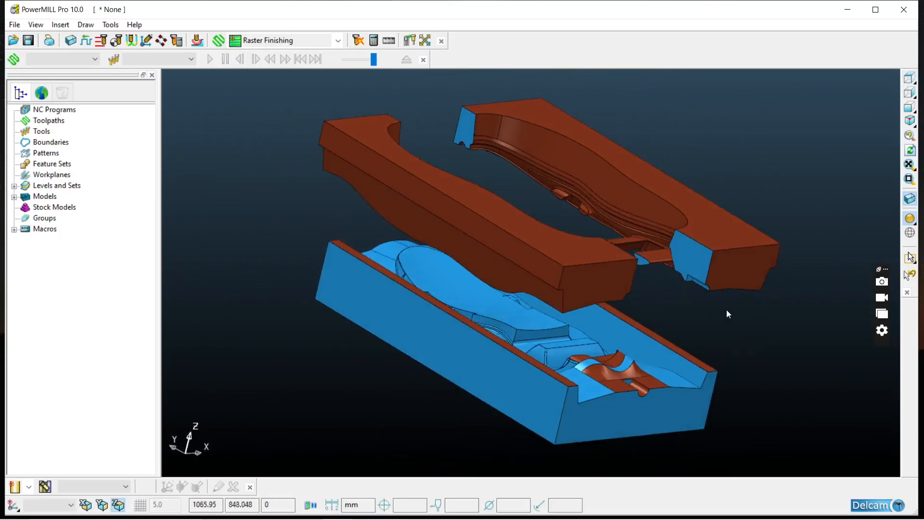
middle_click_drag(720, 308, 452, 175)
left_click(448, 166)
right_click(448, 166)
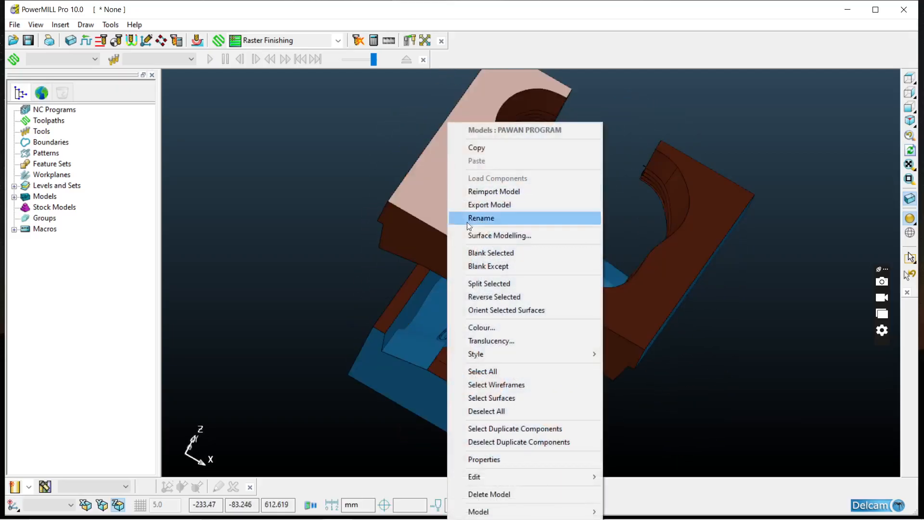
left_click(507, 309)
Change the model from plain shading to the shading mode that colours every surface of the three blocks blue.
scroll(444, 221, "up", 3)
scroll(443, 219, "down", 3)
middle_click_drag(443, 219, 556, 140)
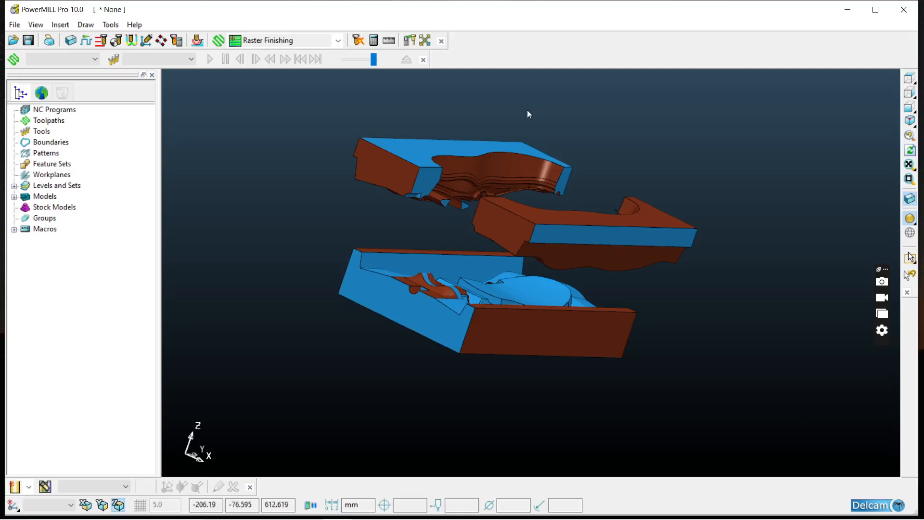
middle_click_drag(490, 261, 554, 222)
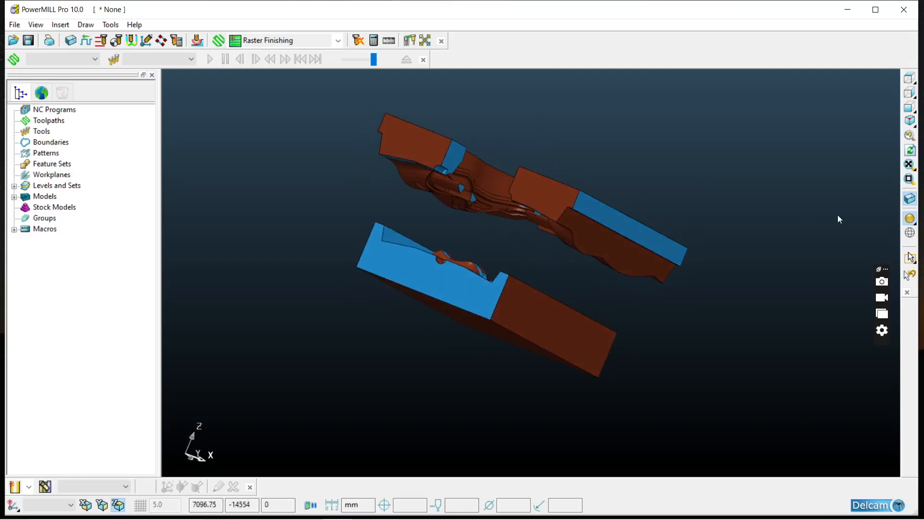
mouse_move(913, 226)
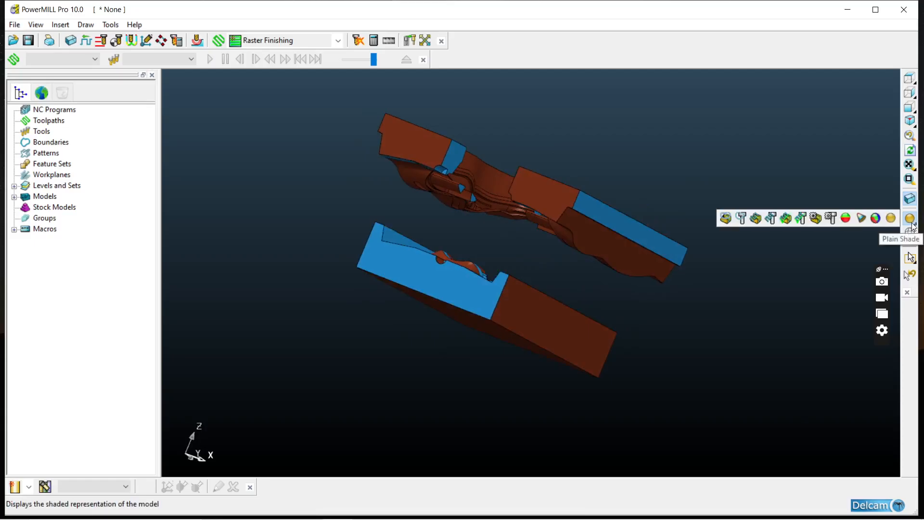
left_click(831, 219)
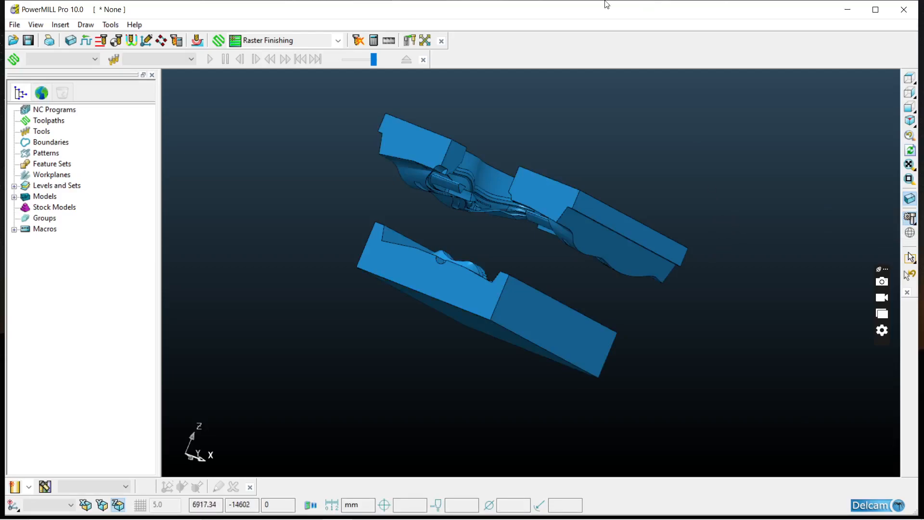
Hide the active axes and the transform in the graphics view.
middle_click_drag(547, 307, 646, 312)
right_click(668, 215)
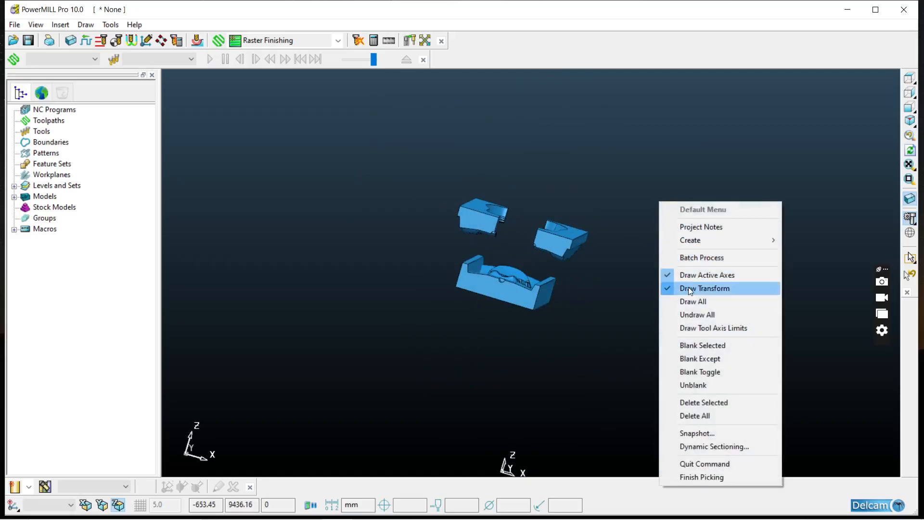
left_click(698, 274)
right_click(662, 223)
left_click(680, 297)
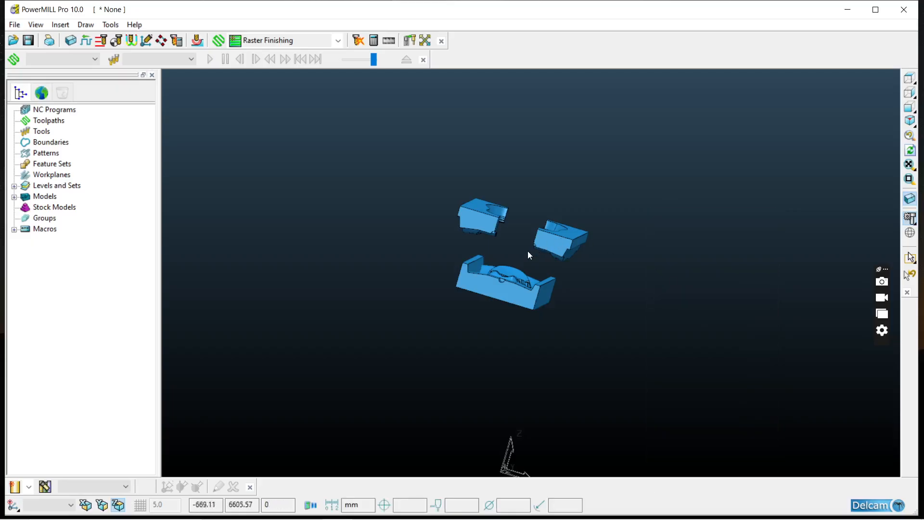
Examine the two upper mold blocks and the lower shoe-sole block from several angles and distances.
scroll(525, 252, "up", 4)
mouse_move(513, 259)
middle_mouse_down()
mouse_move(470, 327)
mouse_move(321, 324)
mouse_move(383, 264)
mouse_move(573, 213)
mouse_move(723, 65)
middle_mouse_up()
scroll(609, 291, "down", 4)
middle_click_drag(631, 285, 618, 253)
scroll(523, 260, "up", 3)
middle_click_drag(523, 260, 421, 297)
scroll(405, 355, "down", 2)
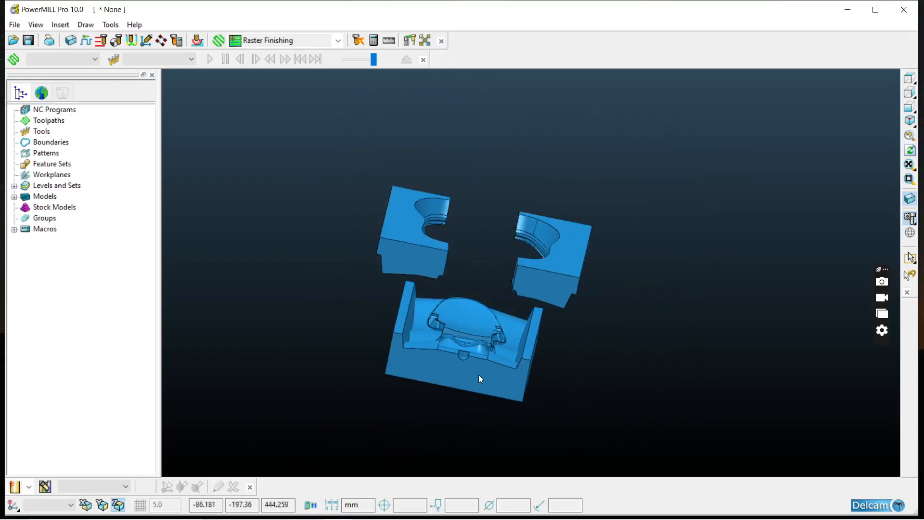
middle_click_drag(624, 237, 433, 174)
middle_click_drag(481, 273, 516, 368)
scroll(470, 196, "up", 3)
middle_click_drag(498, 217, 576, 286)
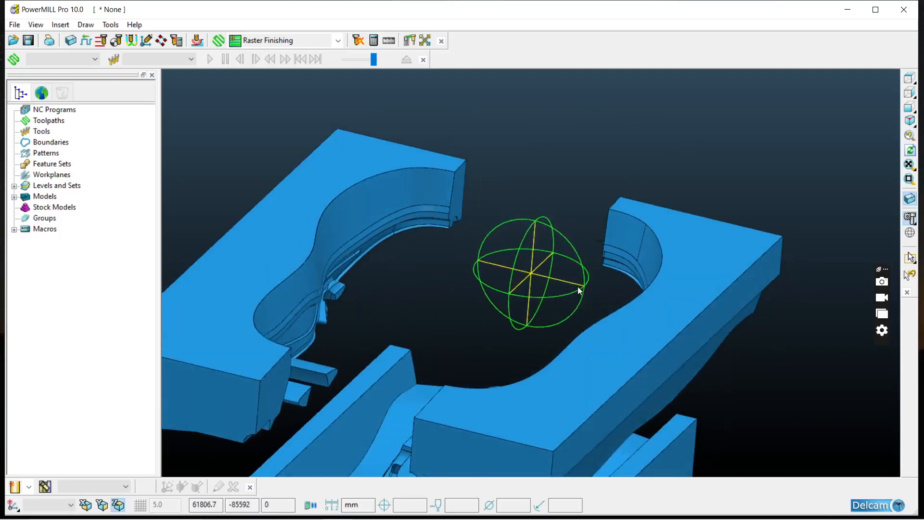
scroll(576, 286, "down", 3)
middle_click_drag(622, 200, 610, 294)
scroll(644, 220, "down", 3)
scroll(606, 202, "up", 2)
middle_click_drag(582, 206, 590, 223)
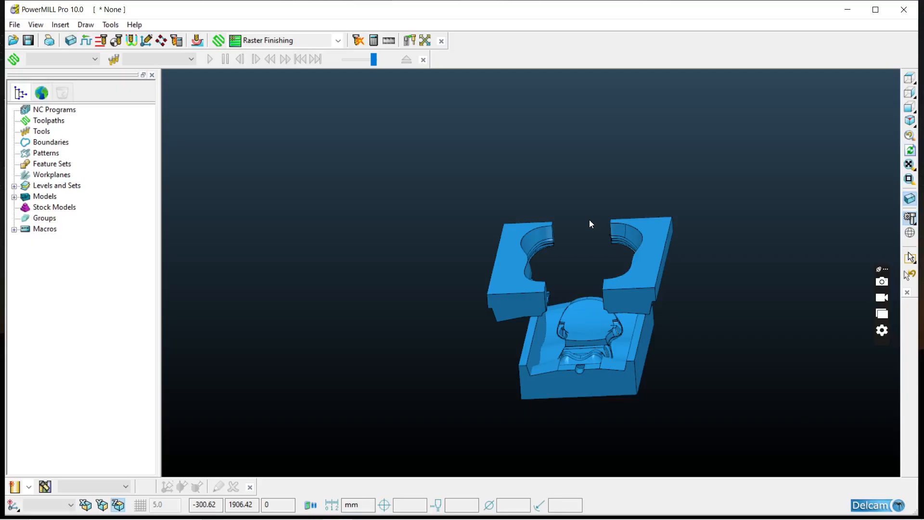
Switch to NX 11 and display the open part Exercise_4_IMach.prt.
left_click(847, 11)
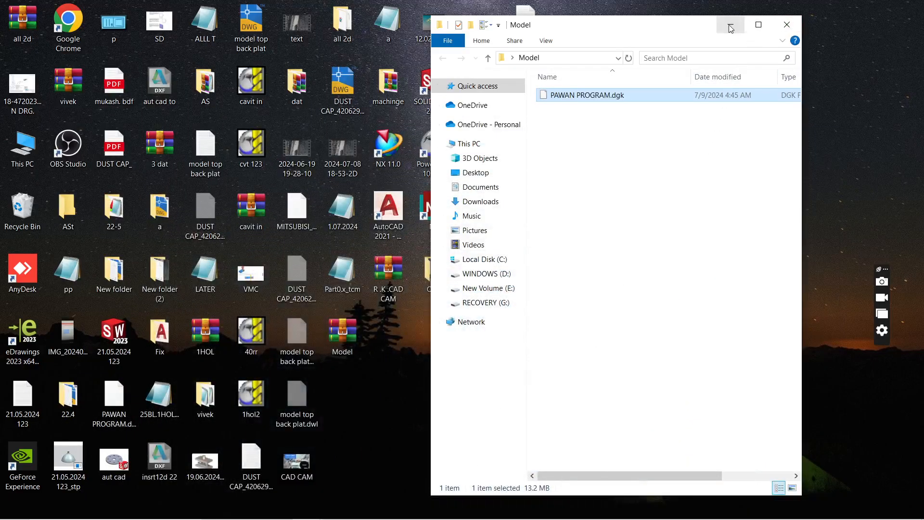
left_click(730, 24)
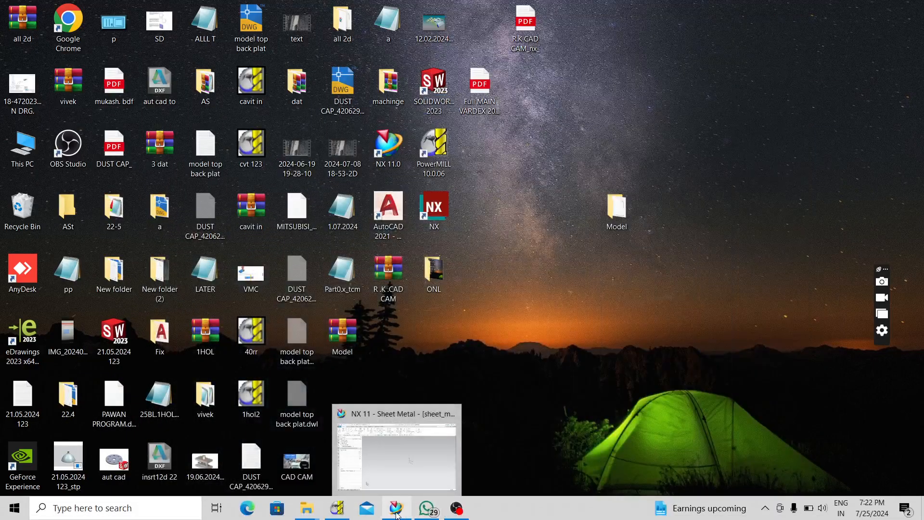
left_click(397, 511)
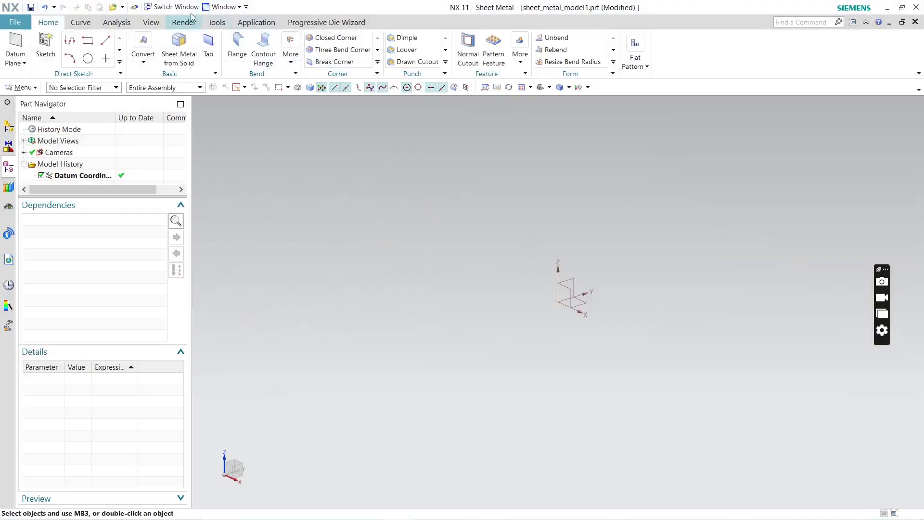
left_click(180, 7)
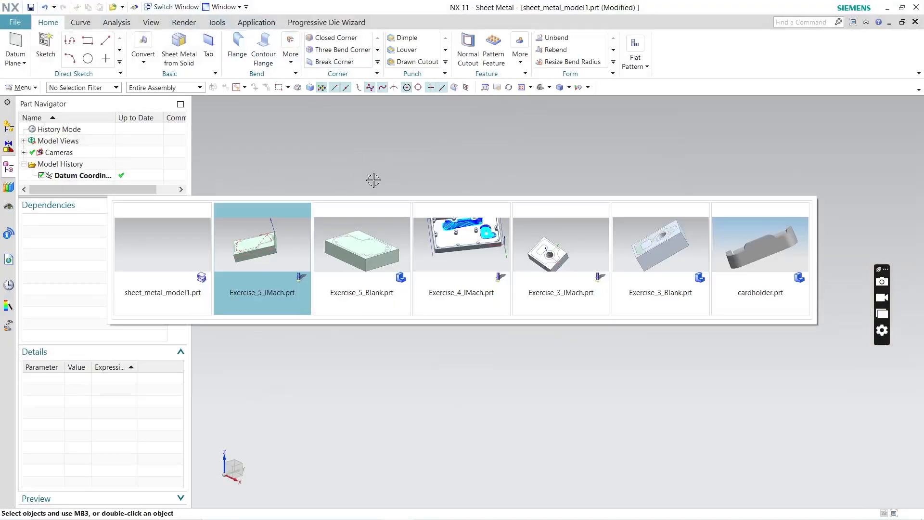
left_click(453, 234)
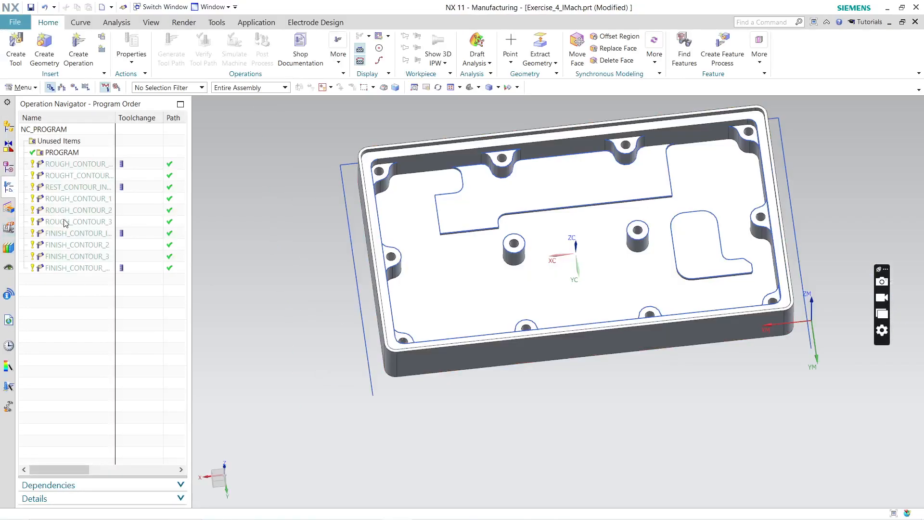
Replay the ROUGH_CONTOUR_3 tool path and inspect its passes along the inner walls of the housing.
right_click(66, 222)
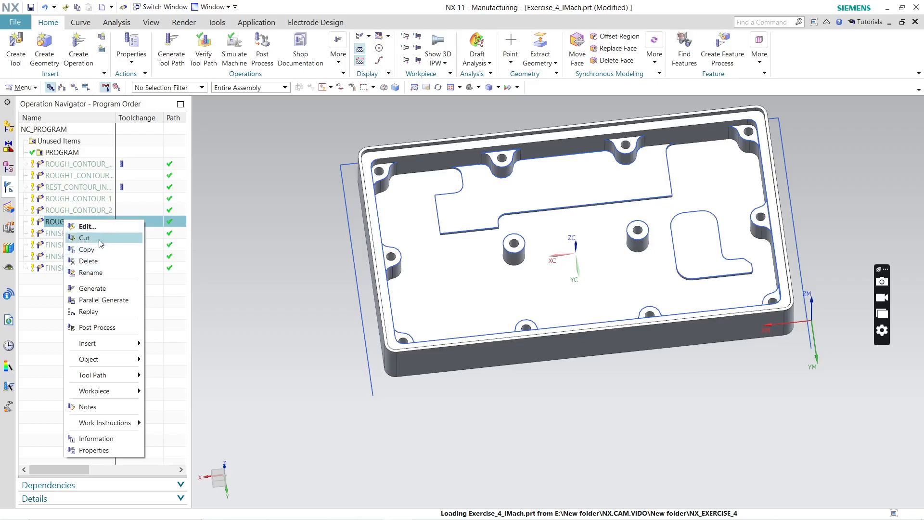
left_click(103, 312)
scroll(433, 182, "up", 4)
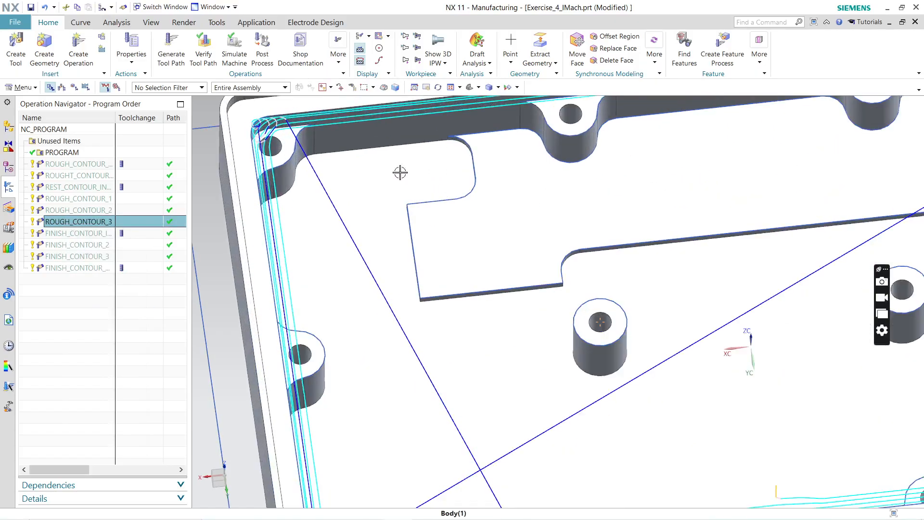
scroll(400, 289, "down", 4)
middle_click_drag(443, 330, 458, 291)
scroll(297, 246, "up", 5)
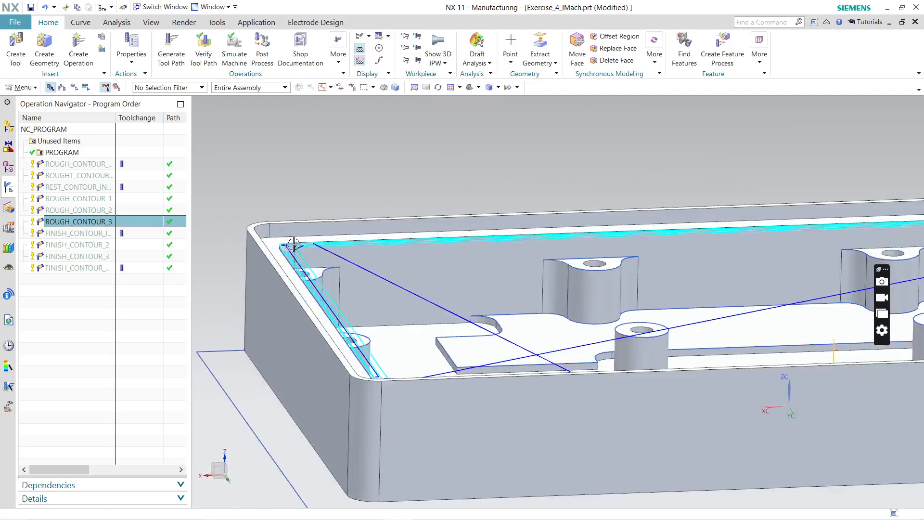
scroll(356, 280, "down", 3)
middle_click_drag(355, 280, 387, 325)
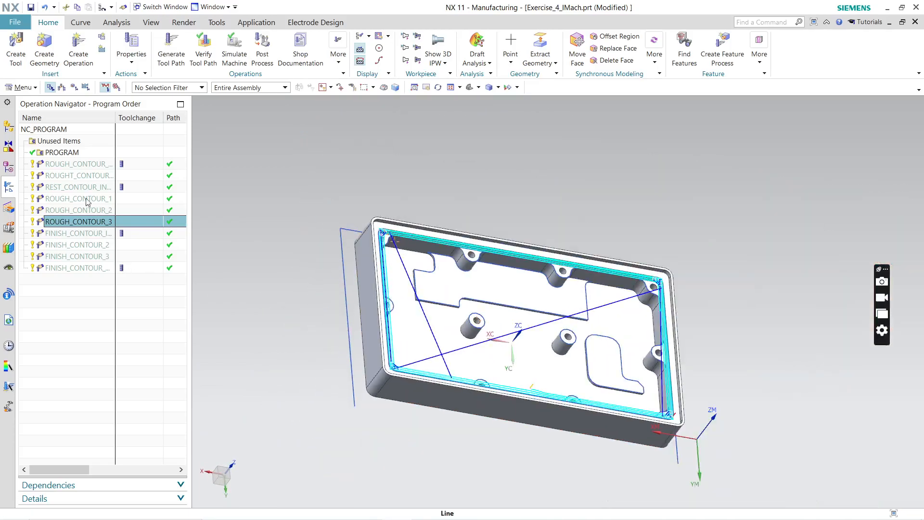
Replay the tool path of the first ROUGH_CONTOUR operation in the program and inspect its passes around the housing.
right_click(79, 165)
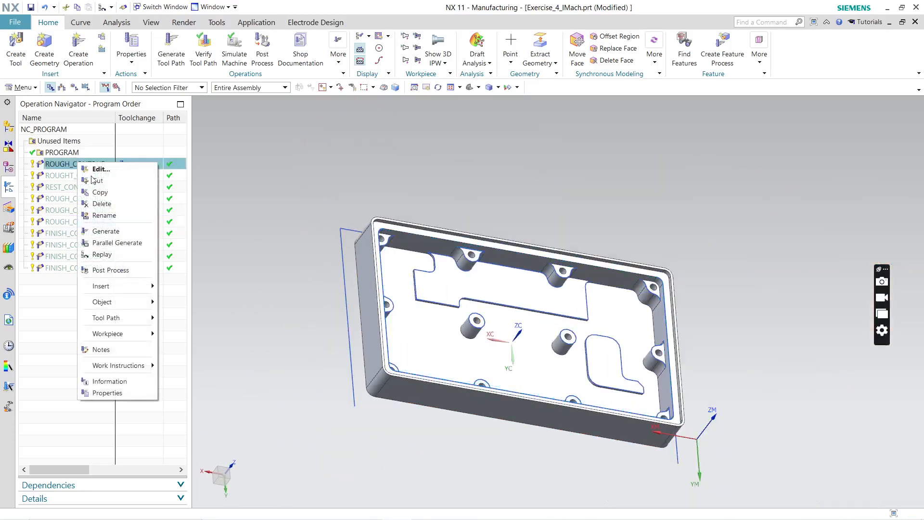
left_click(111, 254)
scroll(371, 243, "up", 3)
scroll(332, 238, "up", 2)
middle_click_drag(328, 241, 299, 182)
scroll(299, 181, "down", 5)
middle_click_drag(476, 258, 490, 297)
scroll(598, 208, "up", 4)
middle_click_drag(599, 208, 565, 248)
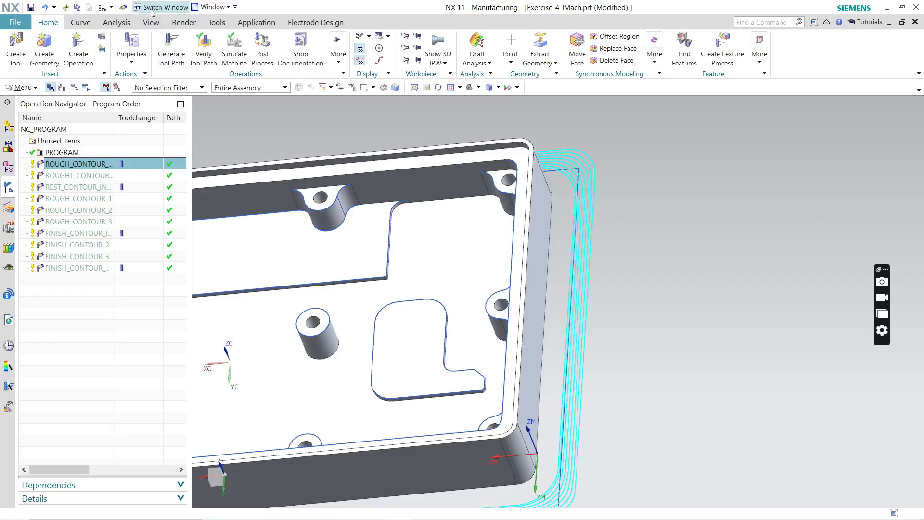
Display the open part Exercise_3_Blank.prt and inspect the block's top face with its round hole and pocket outlines.
left_click(152, 8)
key("Escape")
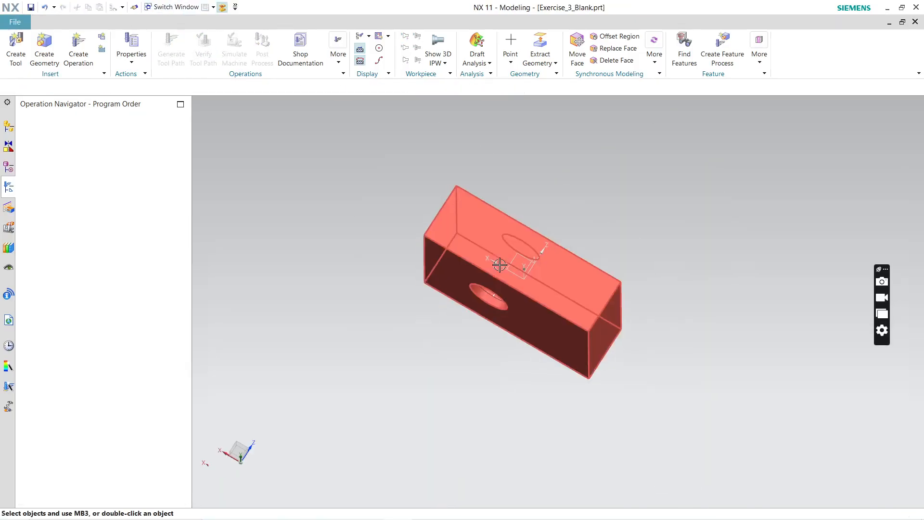
middle_click_drag(500, 265, 517, 236)
scroll(516, 237, "up", 5)
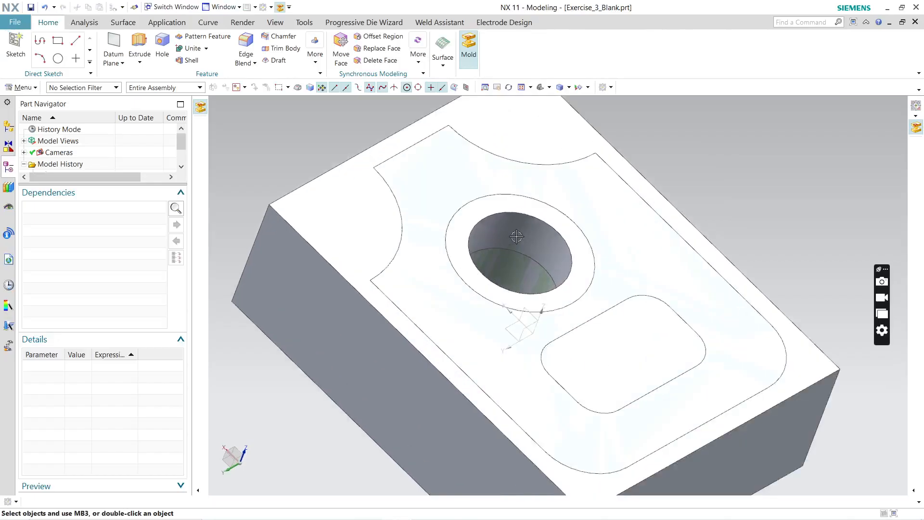
left_click(888, 8)
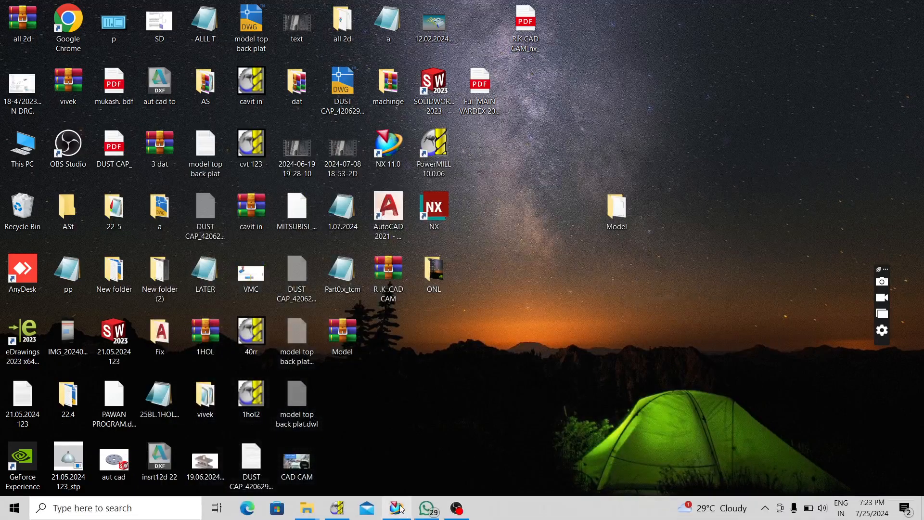
left_click(401, 511)
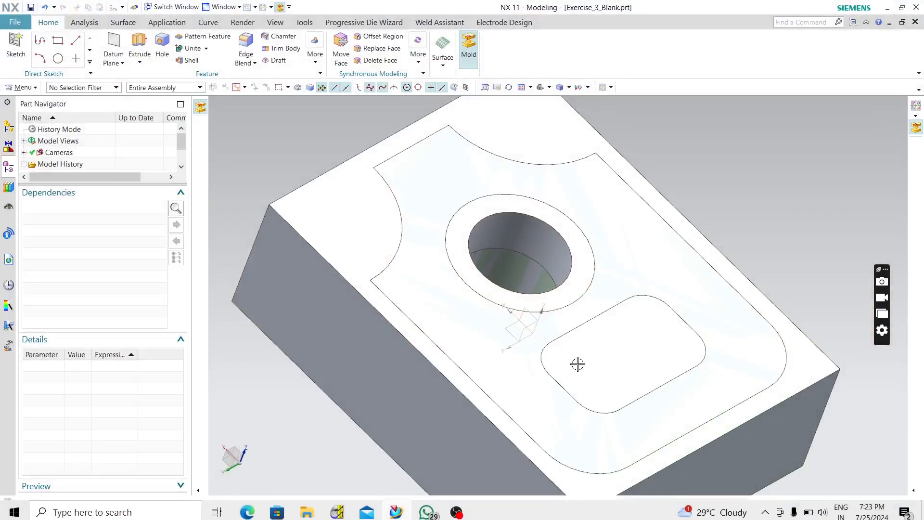
Display the open part cardholder.prt and inspect the holder's inside and outside from several angles.
left_click(191, 9)
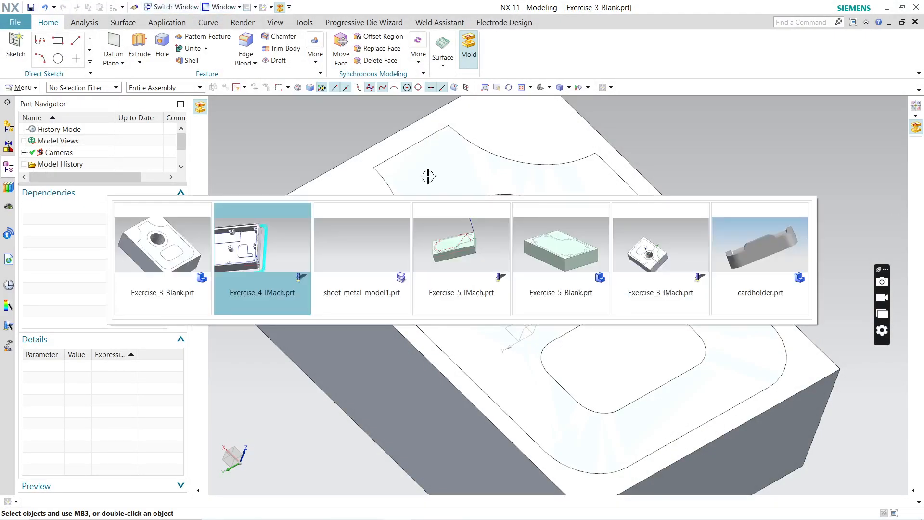
left_click(785, 245)
middle_click_drag(452, 283, 517, 231)
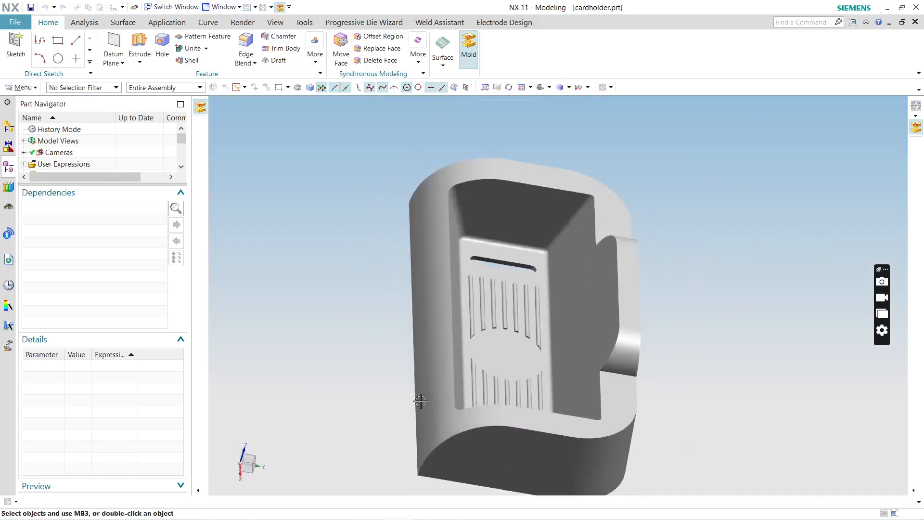
middle_click_drag(446, 343, 547, 358)
scroll(531, 360, "up", 4)
scroll(569, 310, "down", 3)
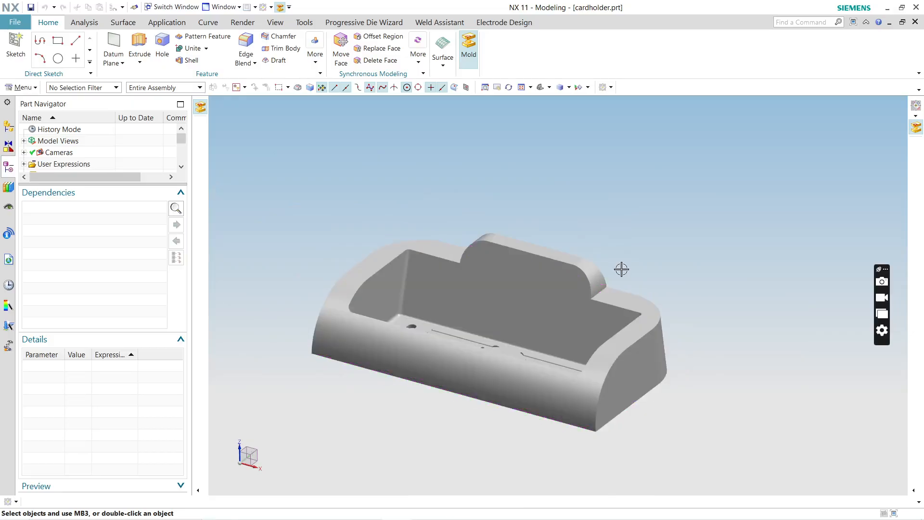
Examine the cardholder's slotted floor and its rounded end from the side.
middle_click_drag(625, 272, 513, 311)
scroll(615, 233, "down", 3)
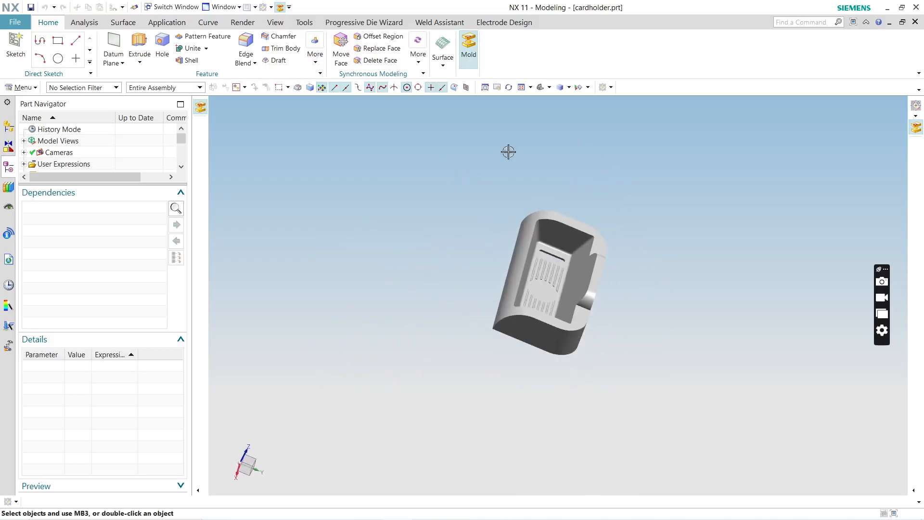
middle_click_drag(615, 286, 630, 254)
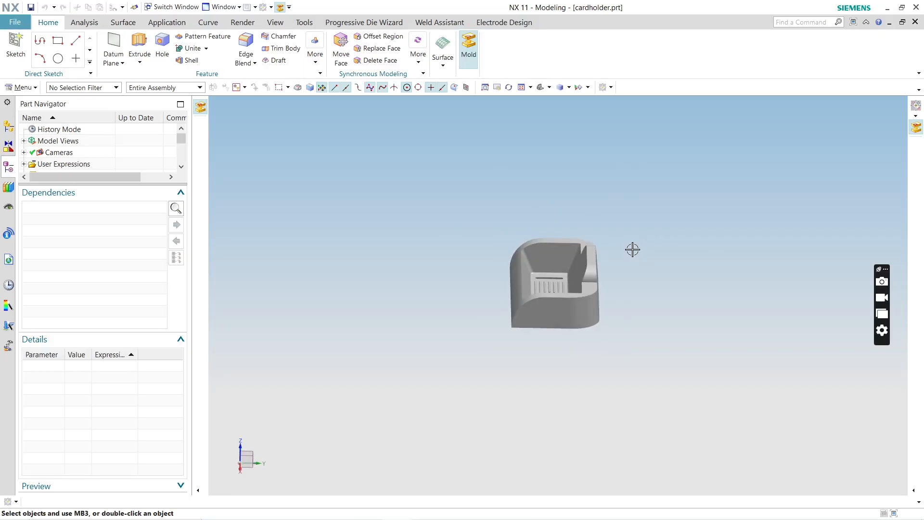
Switch to PowerMILL and inspect the separate shoe-sole mold pieces, including the curved inner walls of the two side blocks.
mouse_move(456, 511)
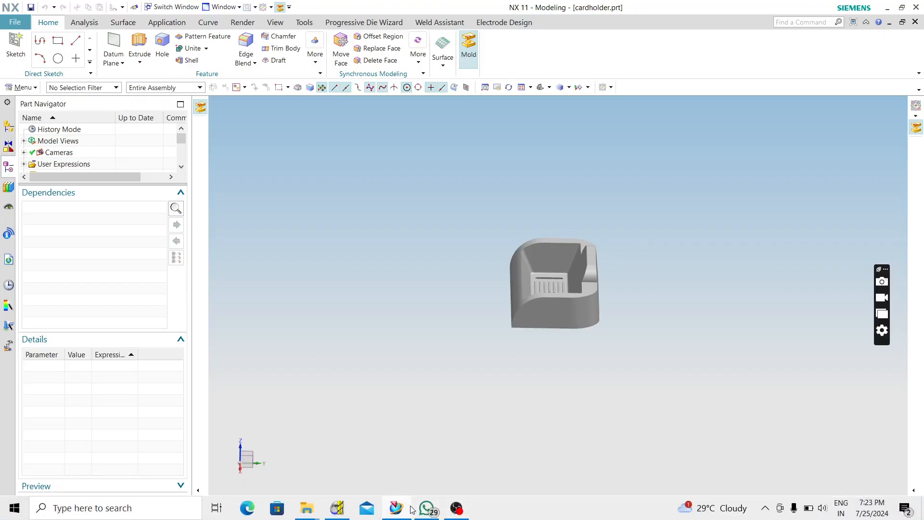
left_click(338, 508)
middle_click_drag(565, 248, 592, 155)
scroll(604, 238, "up", 3)
middle_click_drag(549, 288, 660, 236)
scroll(581, 201, "up", 5)
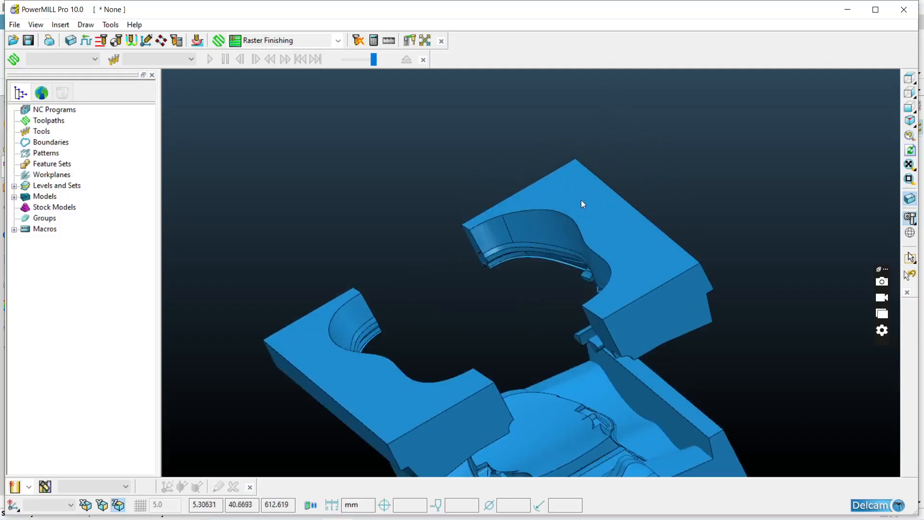
middle_click_drag(604, 329, 455, 394)
scroll(623, 305, "down", 3)
middle_click_drag(624, 305, 724, 253)
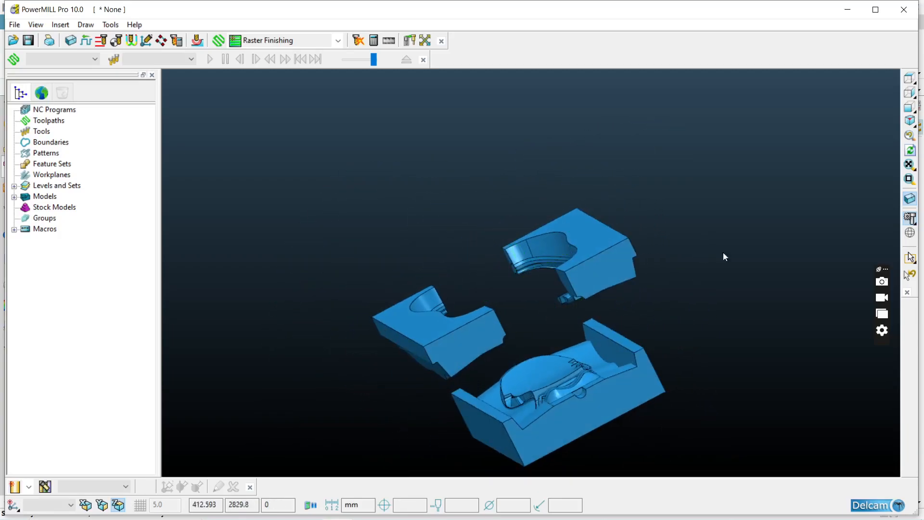
Delete the lower base block of the mold, selecting all its surfaces in the view along the X axis.
left_click(909, 92)
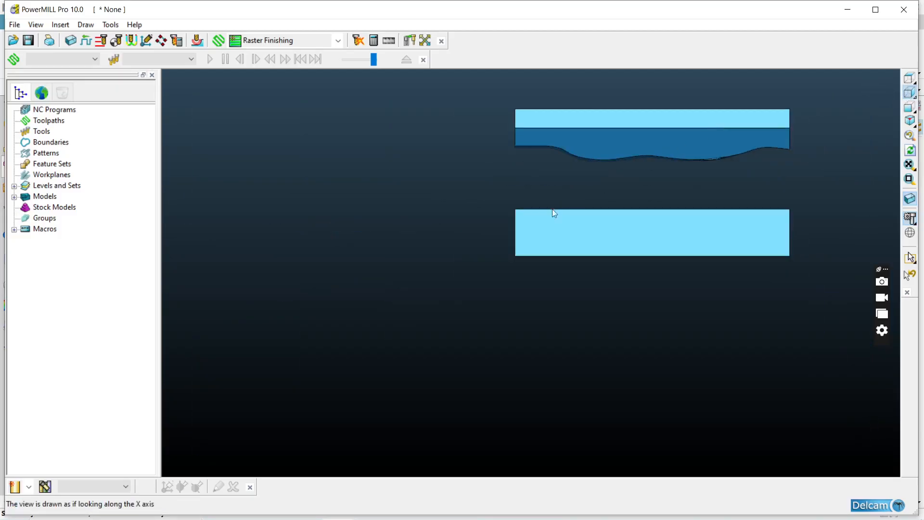
left_click_drag(393, 179, 729, 267)
right_click(717, 247)
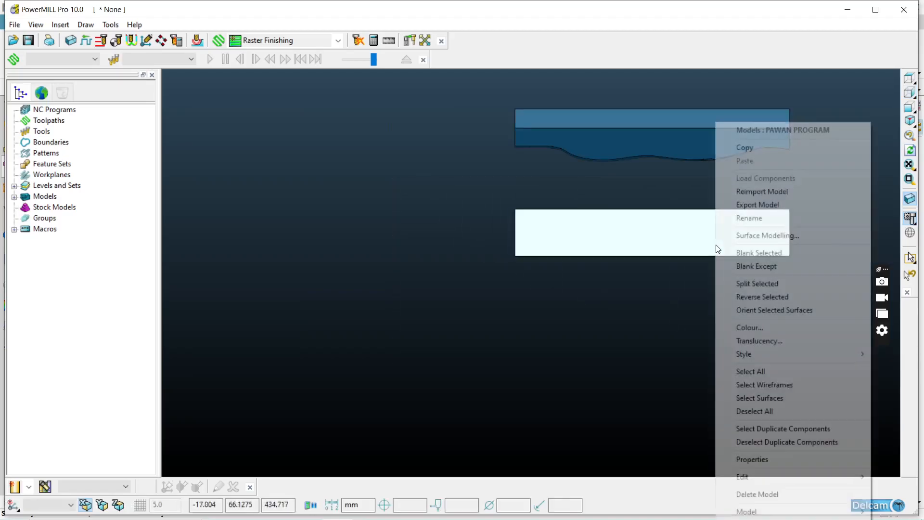
mouse_move(750, 482)
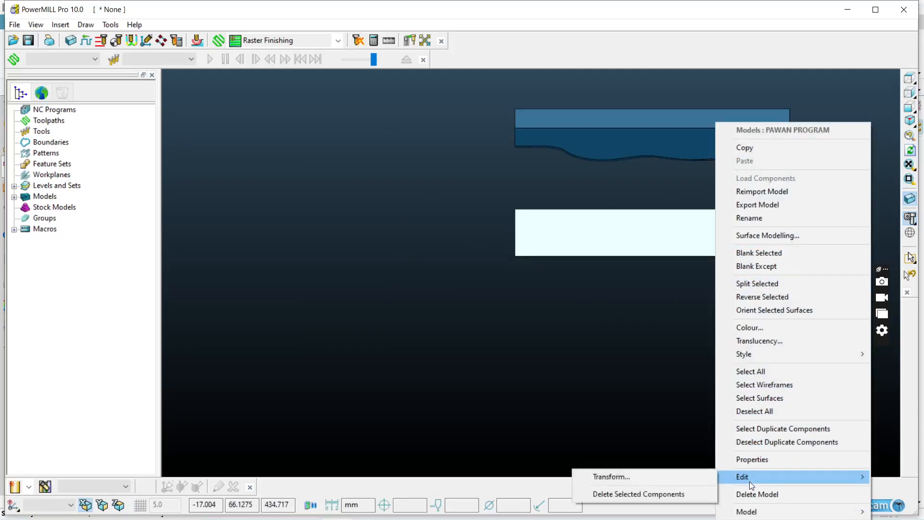
left_click(680, 496)
Delete the left of the two side blocks, selecting all its surfaces in the view along the Z axis.
mouse_move(601, 256)
middle_mouse_down()
mouse_move(718, 325)
mouse_move(772, 330)
middle_mouse_up()
left_click(903, 81)
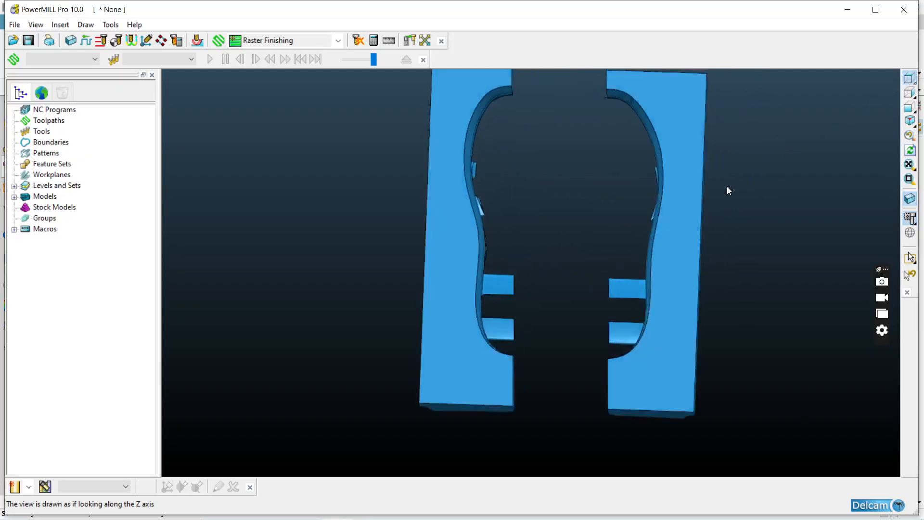
left_click_drag(487, 204, 592, 433)
right_click(533, 343)
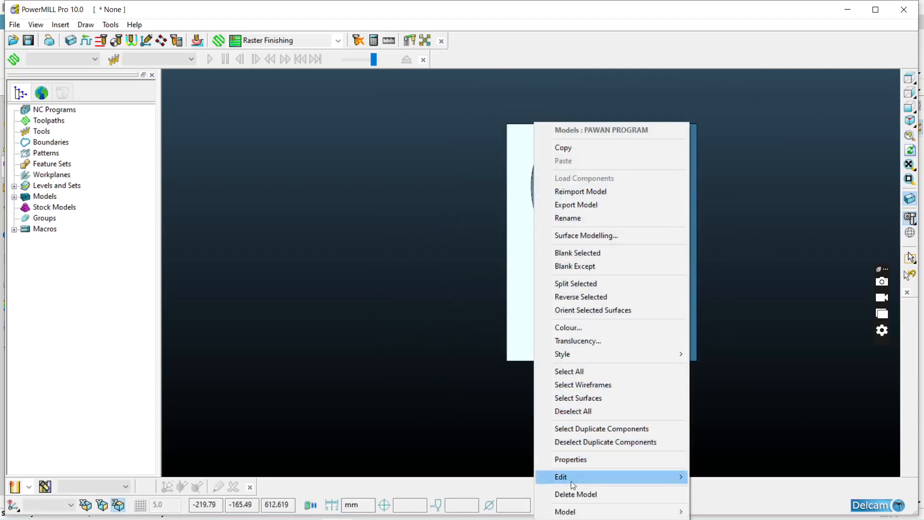
mouse_move(571, 481)
left_click(737, 497)
Create a box block calculated from the limits of the remaining side block, with tolerance 0.1 and expansion 0.
middle_click_drag(602, 285, 779, 163)
scroll(597, 243, "up", 5)
middle_click_drag(518, 263, 581, 206)
scroll(581, 207, "down", 3)
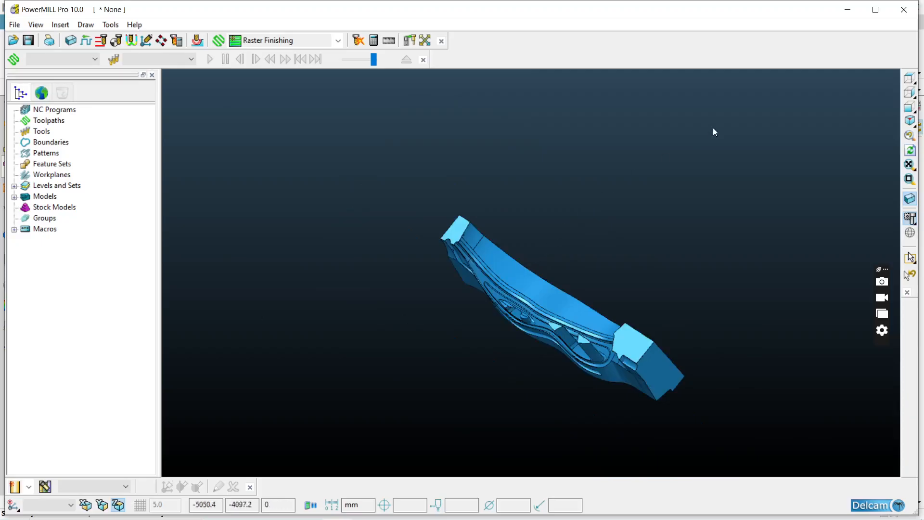
left_click(909, 78)
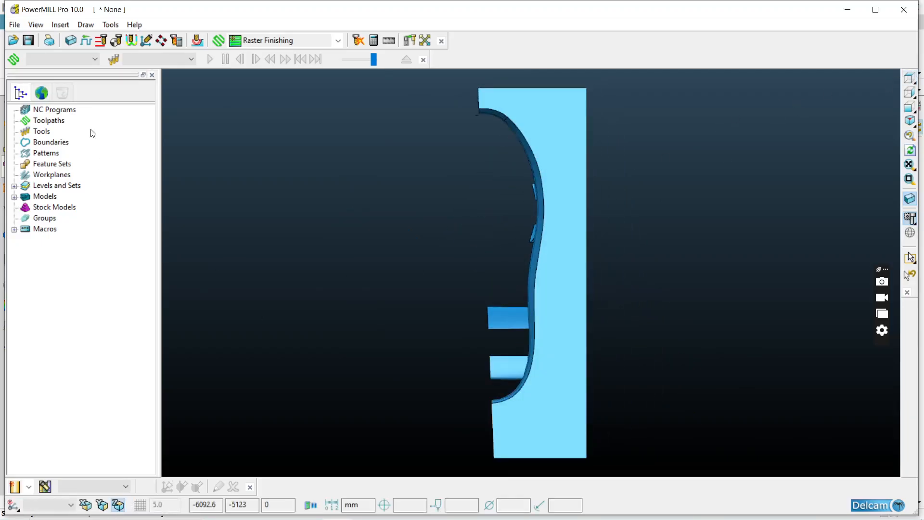
left_click(71, 40)
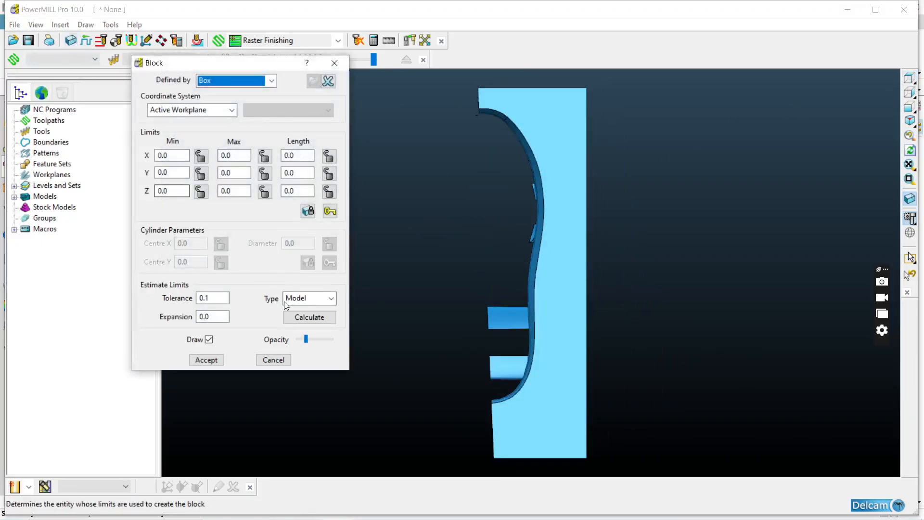
left_click(298, 316)
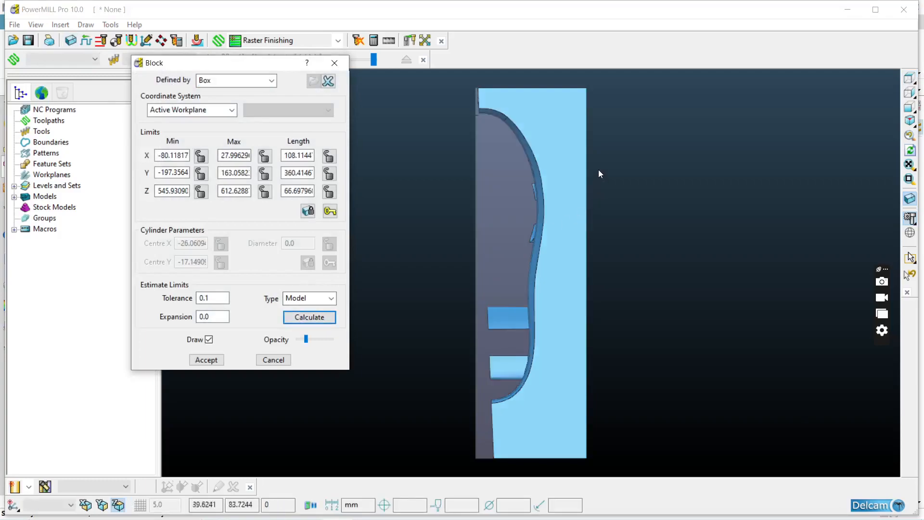
scroll(598, 170, "down", 3)
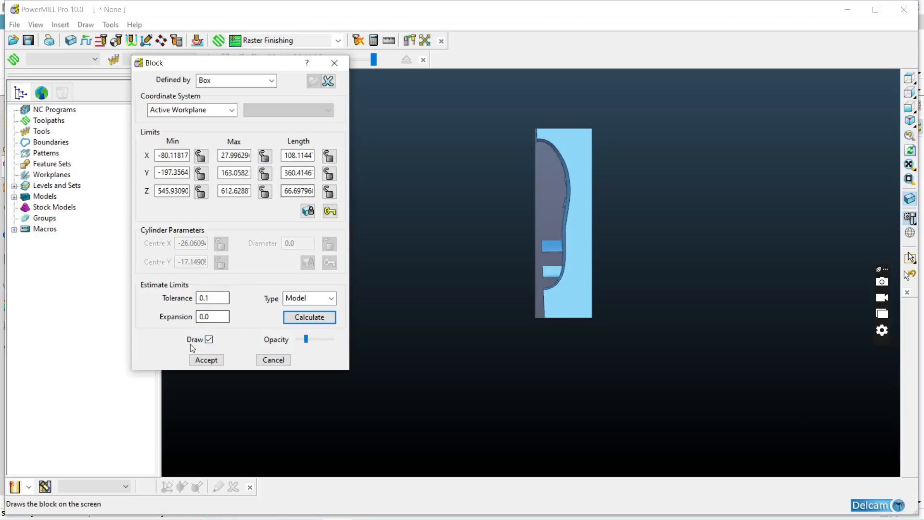
left_click(213, 360)
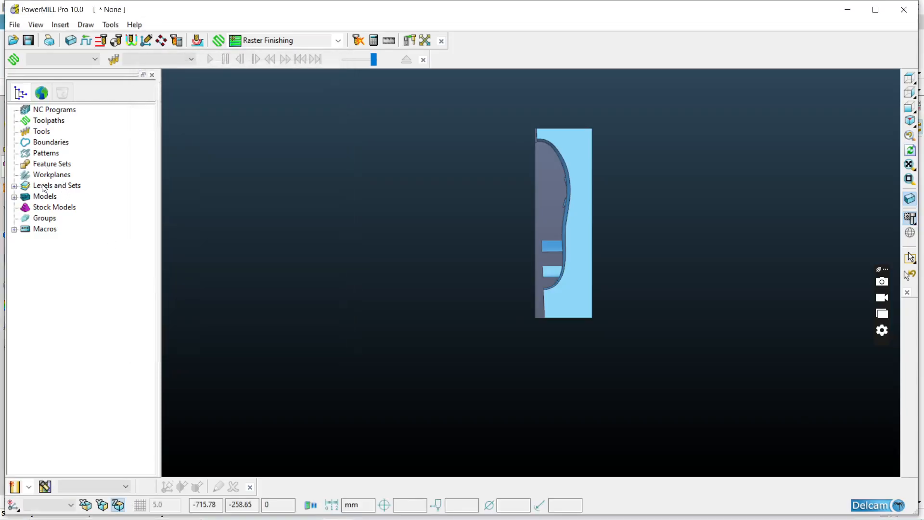
Create a workplane positioned at the top centre of the block and activate it.
right_click(47, 179)
mouse_move(129, 221)
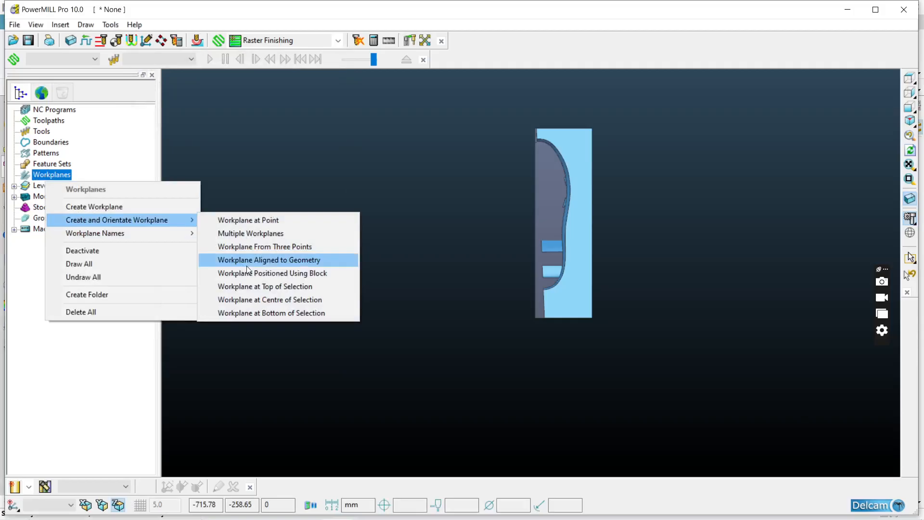
left_click(258, 272)
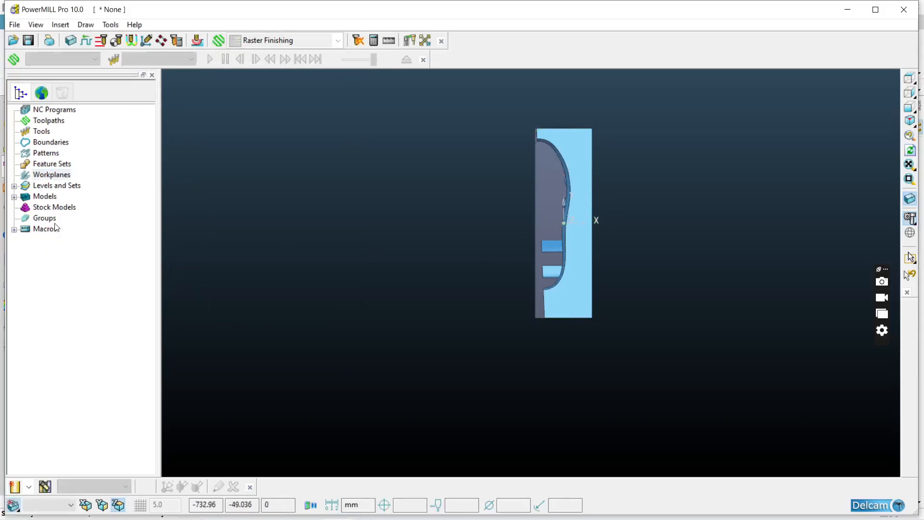
left_click(15, 175)
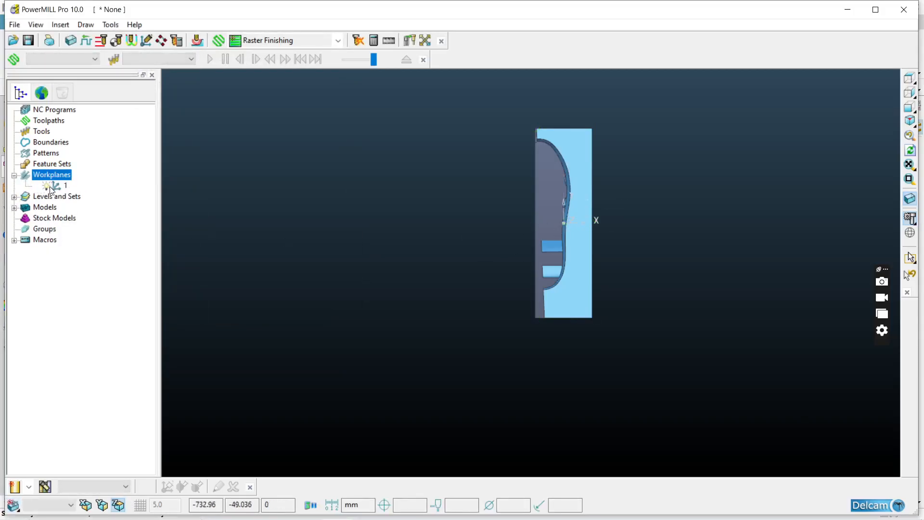
right_click(50, 186)
left_click(85, 217)
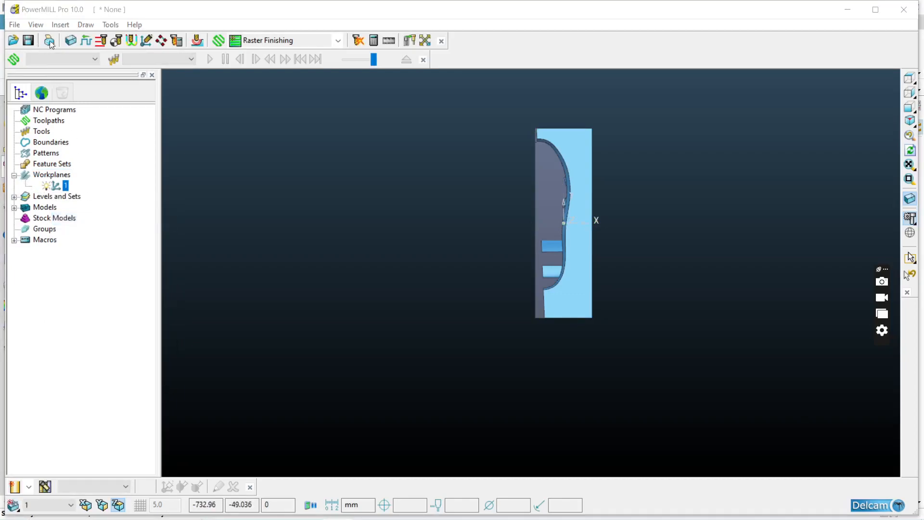
Recalculate the box block from the model limits in the newly activated workplane.
left_click(76, 39)
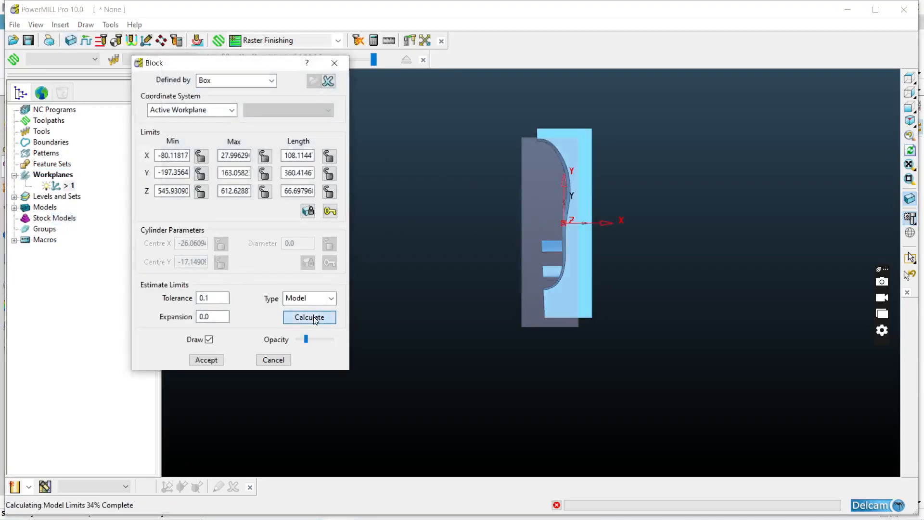
left_click(314, 317)
left_click(206, 360)
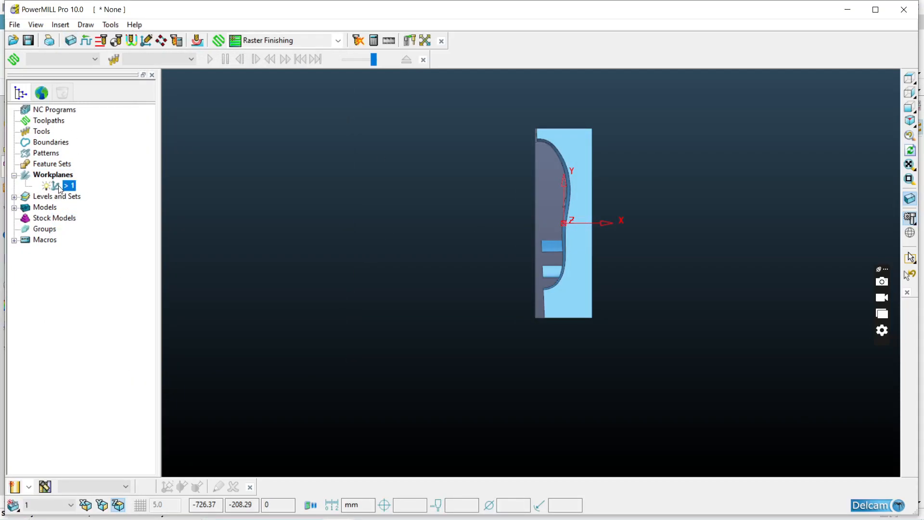
Rotate the active workplane 90 degrees about its Z axis.
right_click(60, 189)
mouse_move(107, 286)
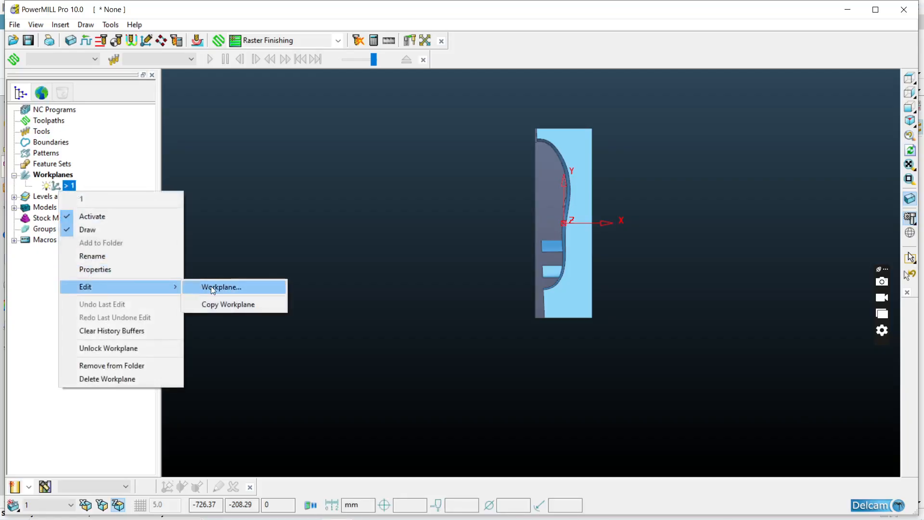
left_click(211, 286)
left_click(167, 193)
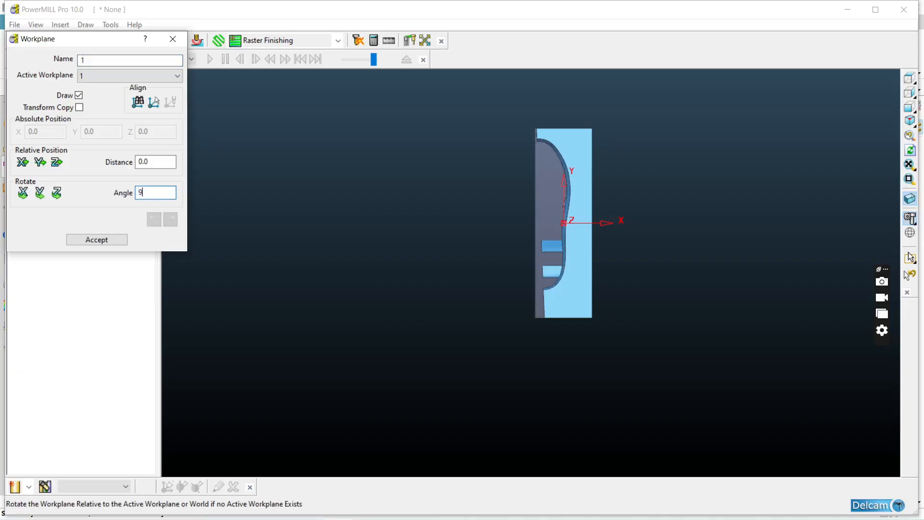
left_click(56, 192)
left_click(909, 92)
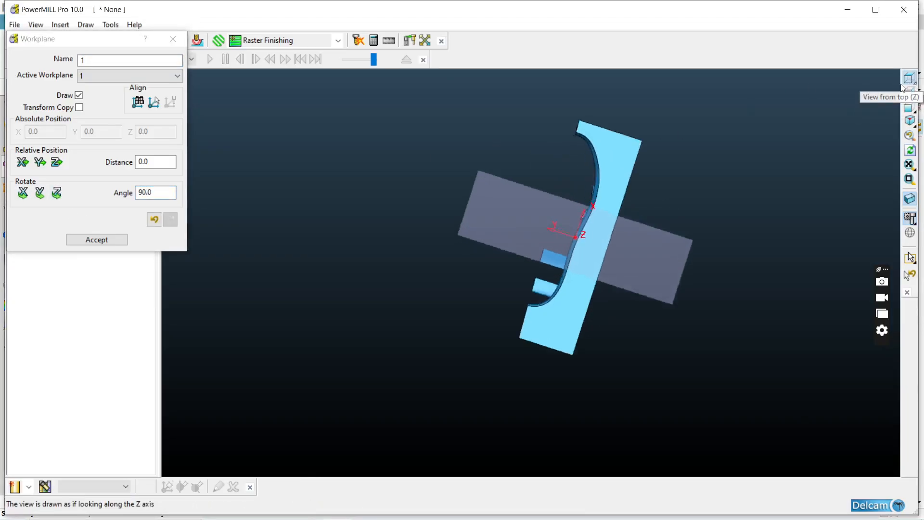
left_click(97, 240)
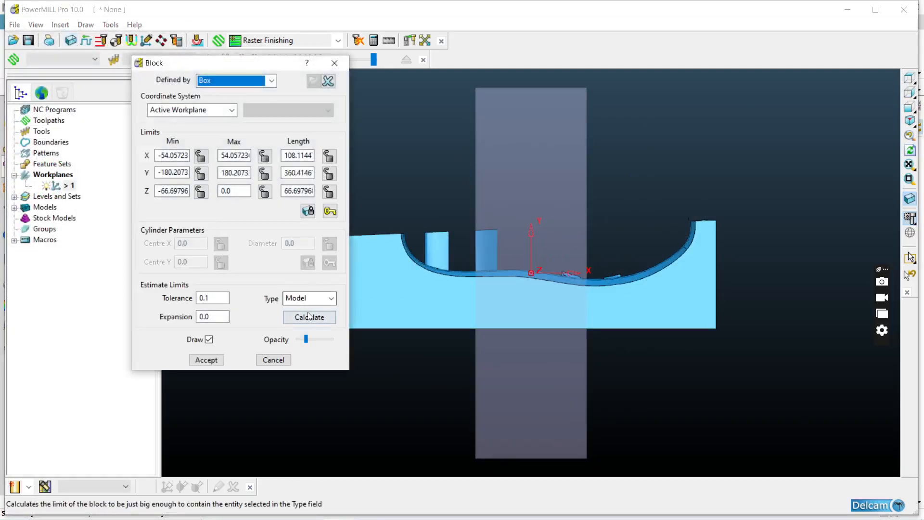
Recalculate the box block so it encloses the side block in the rotated workplane's orientation.
left_click(310, 317)
left_click(206, 359)
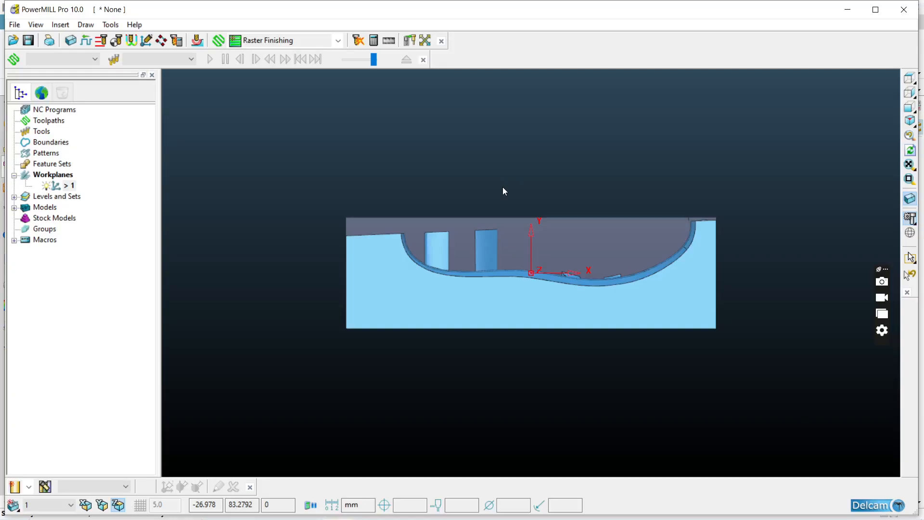
middle_click_drag(437, 275, 762, 102)
left_click(909, 78)
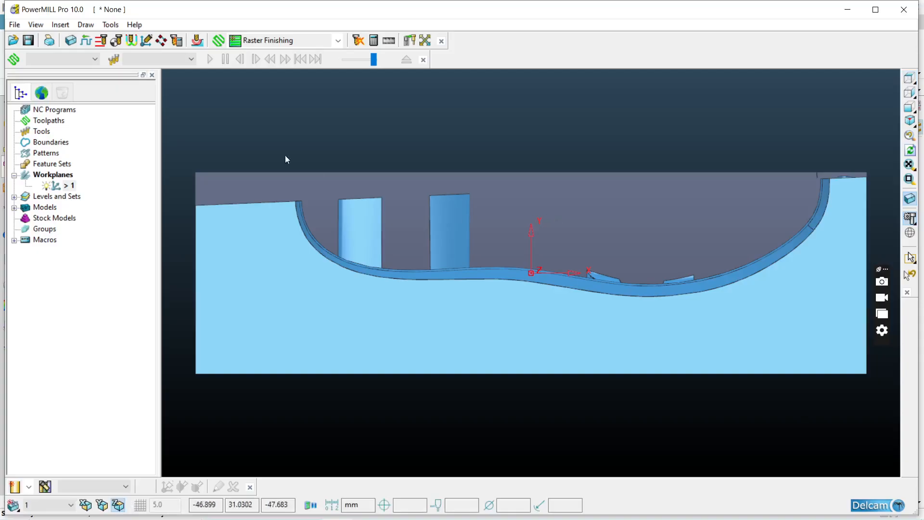
left_click(72, 41)
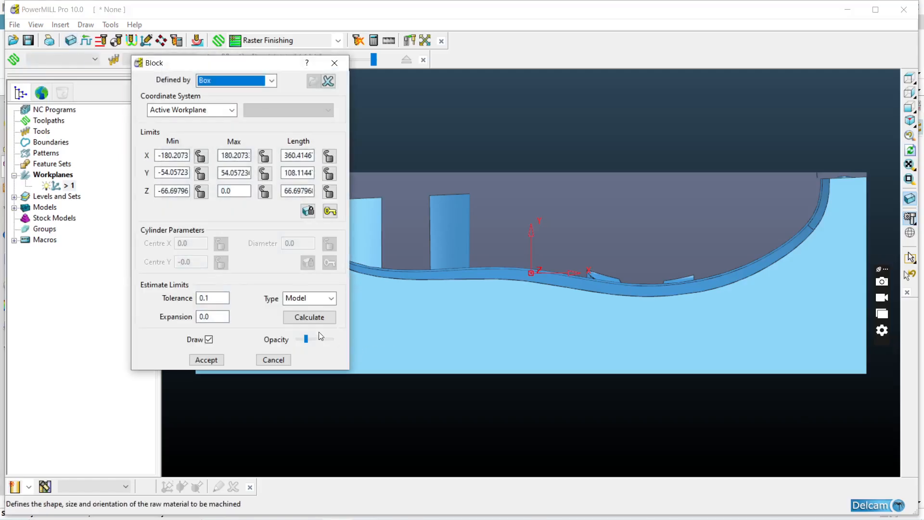
left_click(322, 317)
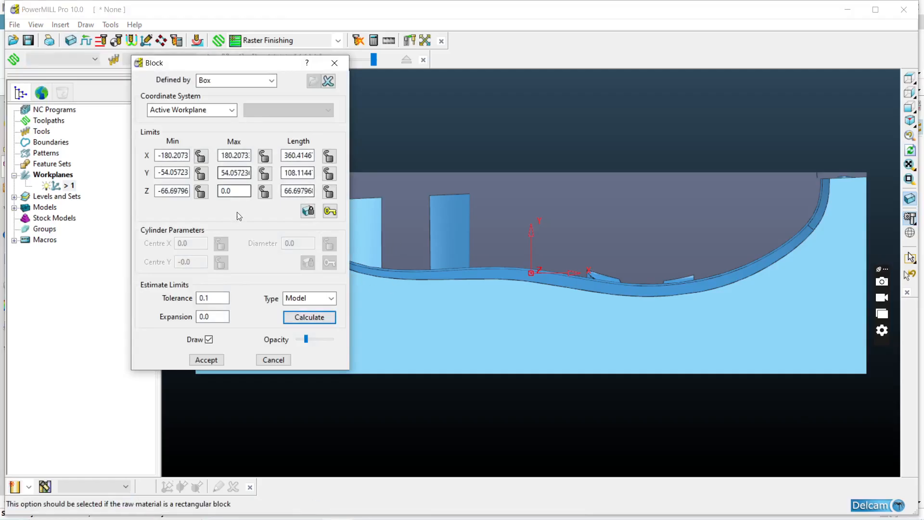
scroll(470, 190, "down", 3)
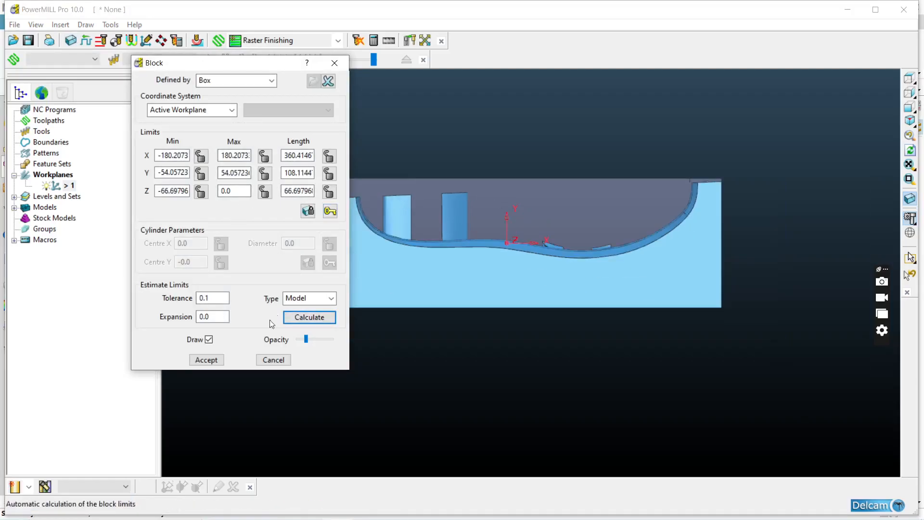
left_click(206, 360)
middle_click_drag(452, 194, 376, 281)
middle_click_drag(517, 223, 725, 204)
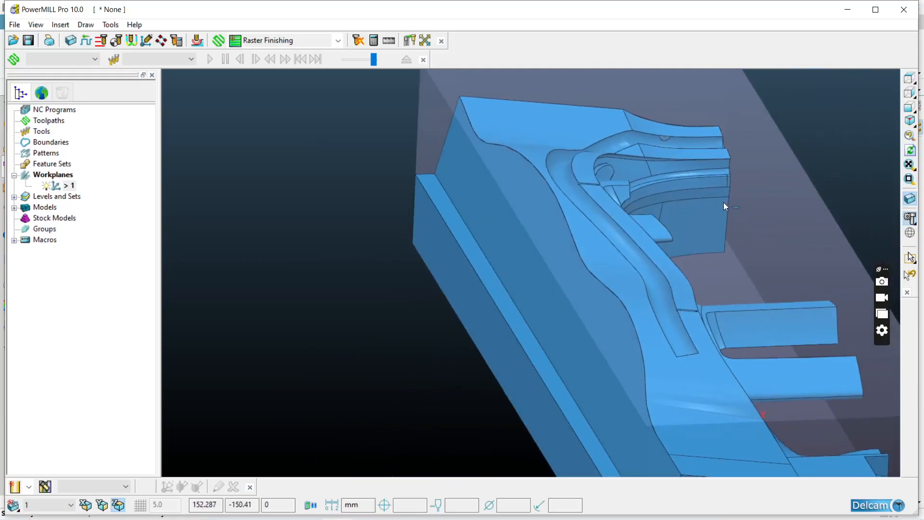
scroll(502, 211, "down", 4)
middle_click_drag(502, 214, 528, 200)
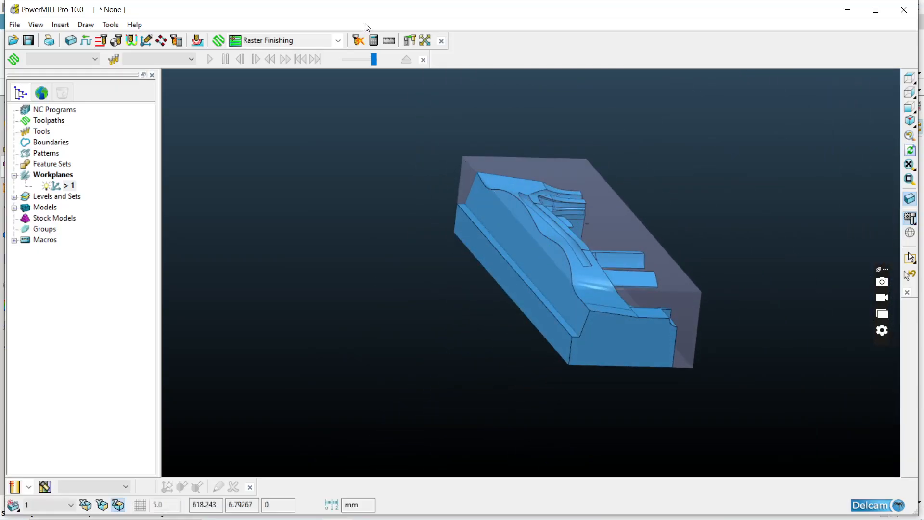
left_click(389, 40)
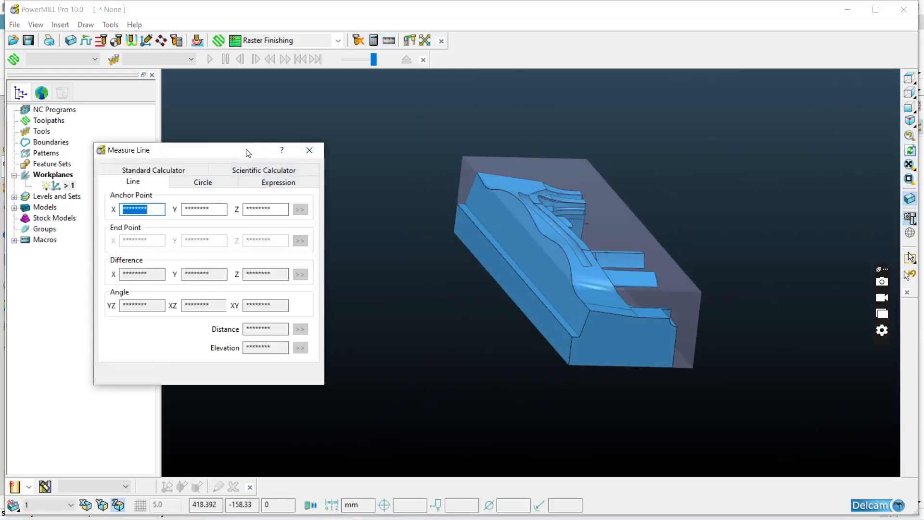
left_click(202, 181)
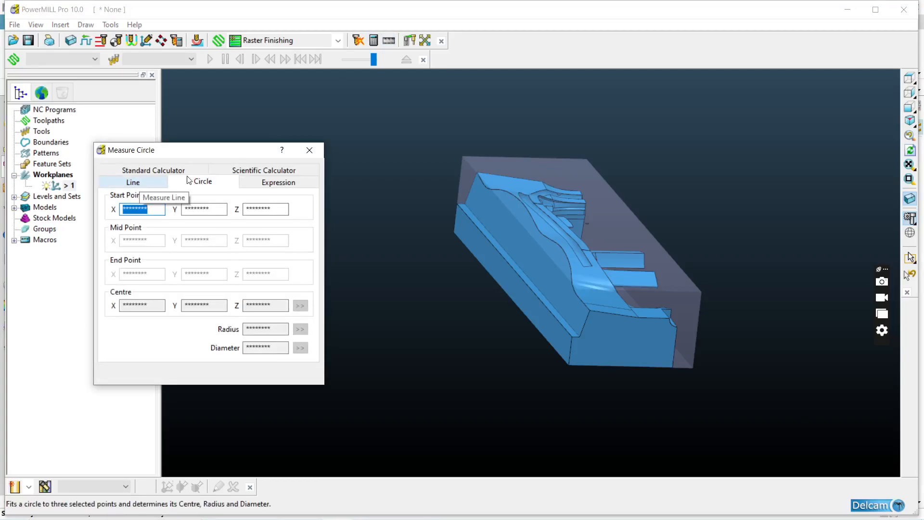
scroll(559, 286, "up", 6)
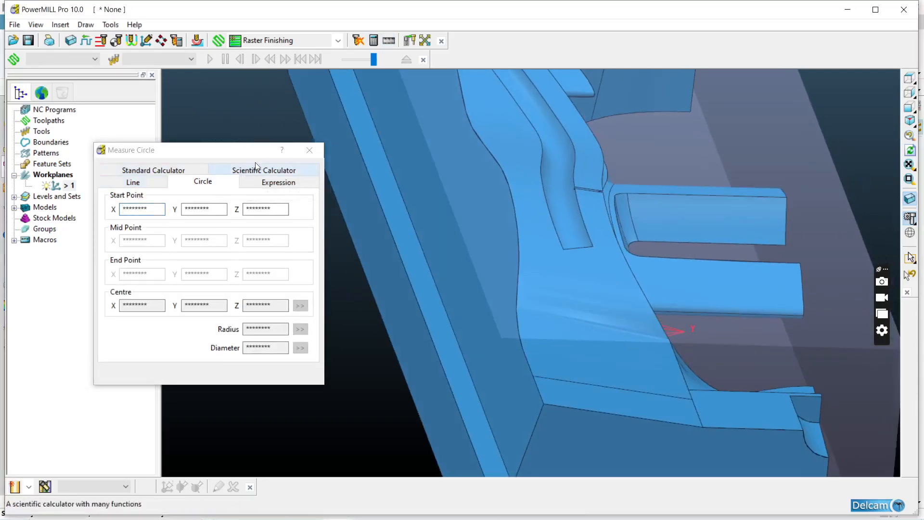
left_click(309, 150)
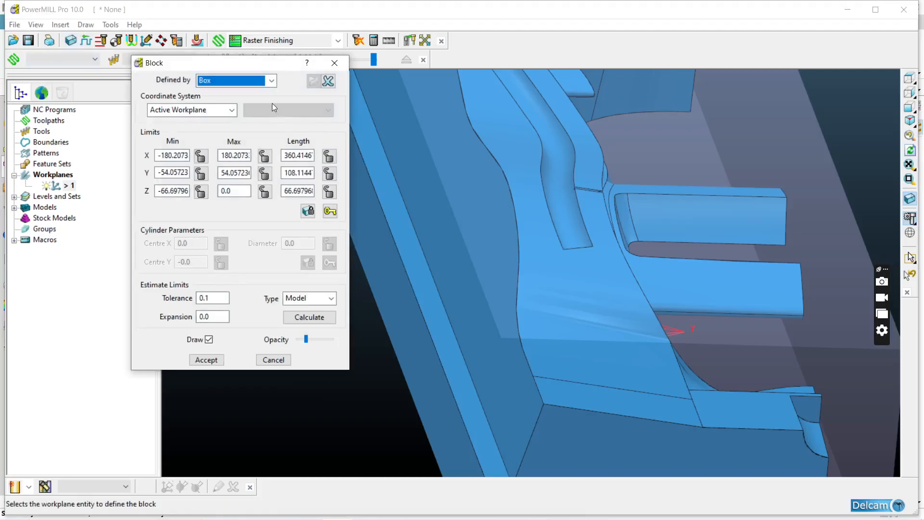
Recalculate the box block from the model limits in the active workplane and accept it.
left_click(254, 84)
left_click(273, 80)
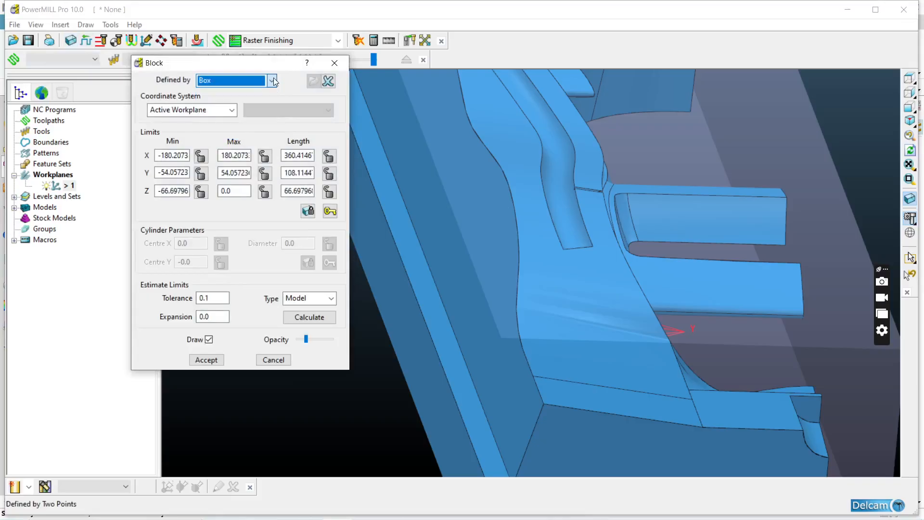
scroll(593, 227, "down", 5)
left_click(309, 317)
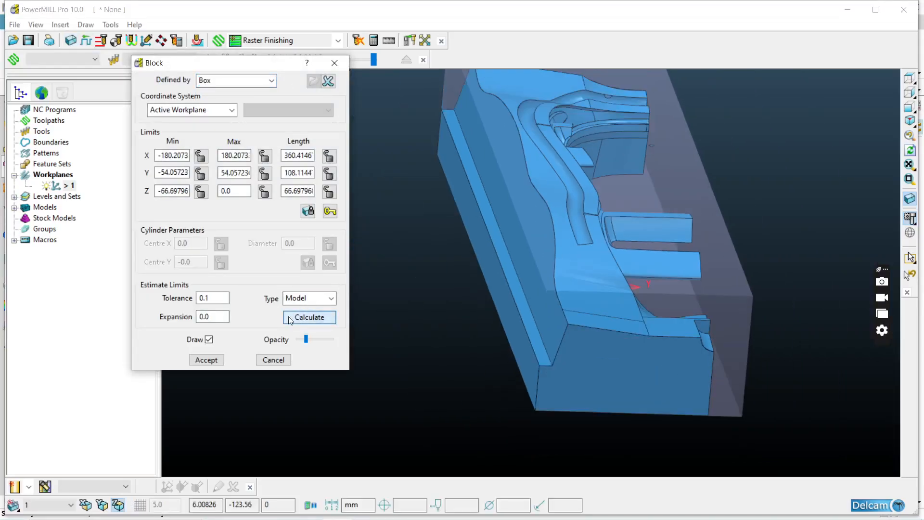
left_click(206, 360)
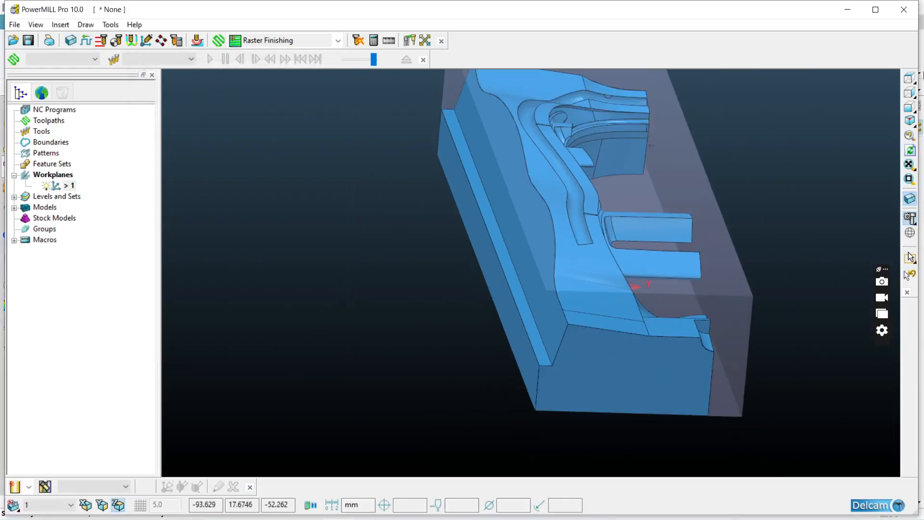
Examine the side block, its stock block and the workplane axes along Z and from several oblique angles.
left_click(909, 78)
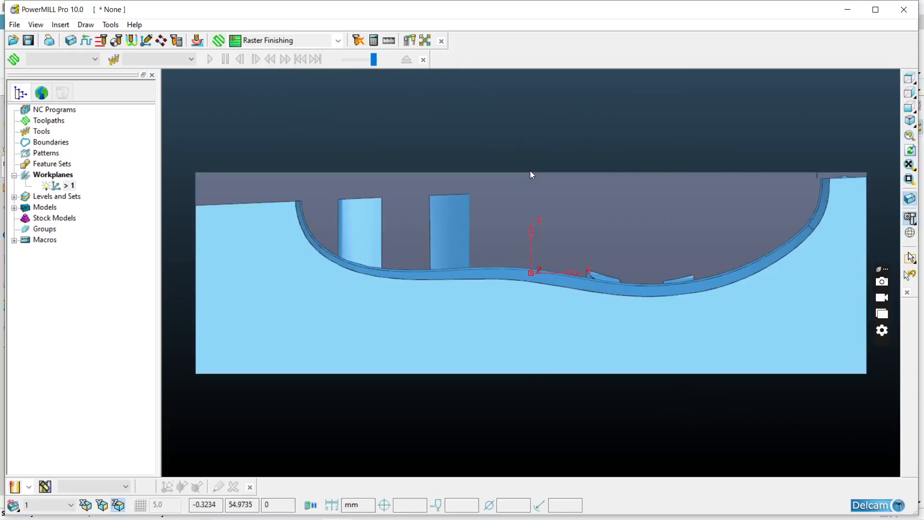
middle_click_drag(539, 218, 501, 264)
scroll(530, 299, "down", 3)
middle_click_drag(559, 332, 627, 199)
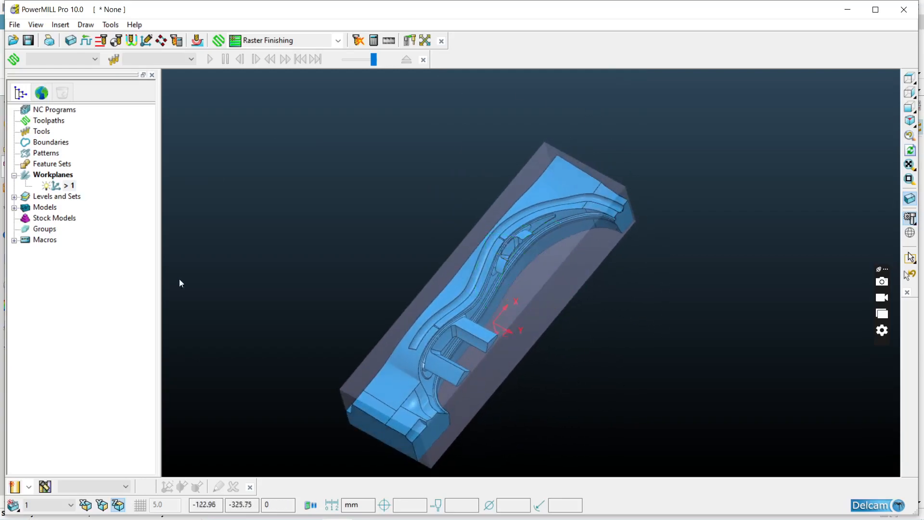
middle_click_drag(593, 341, 636, 255)
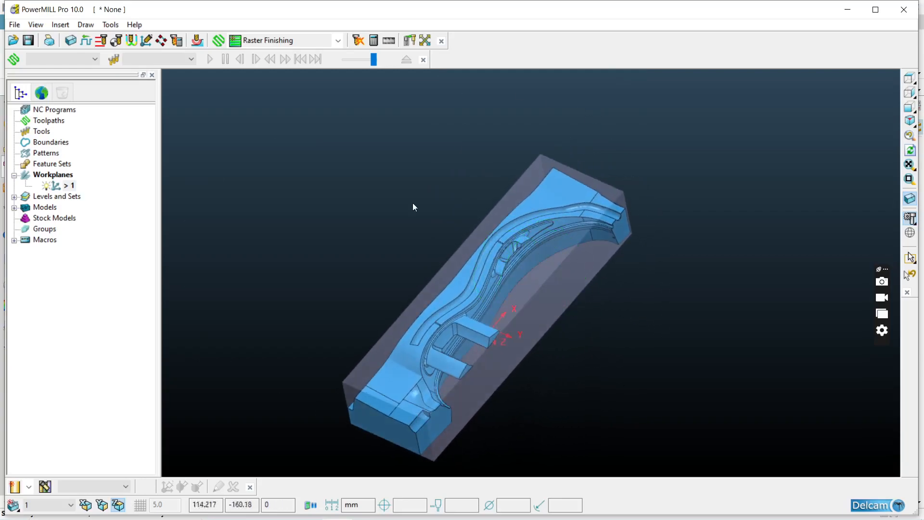
middle_click_drag(420, 325, 572, 301)
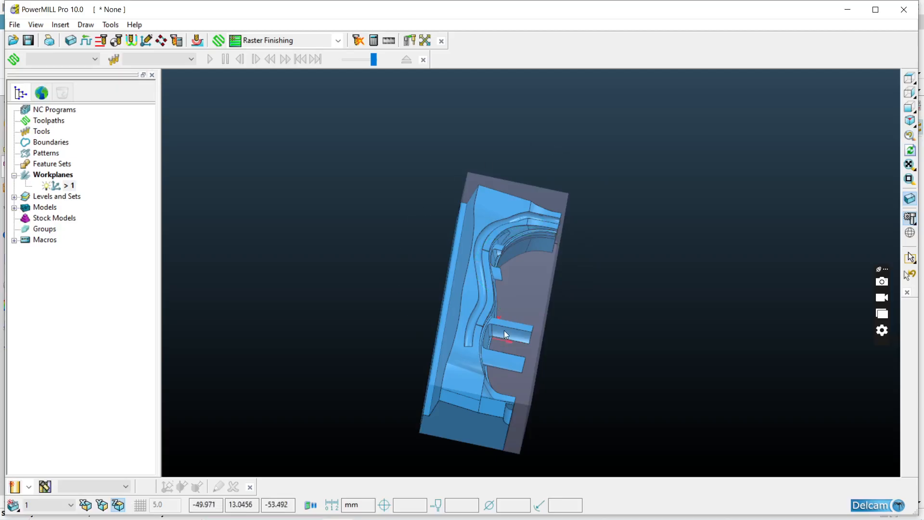
middle_click_drag(541, 244, 219, 220)
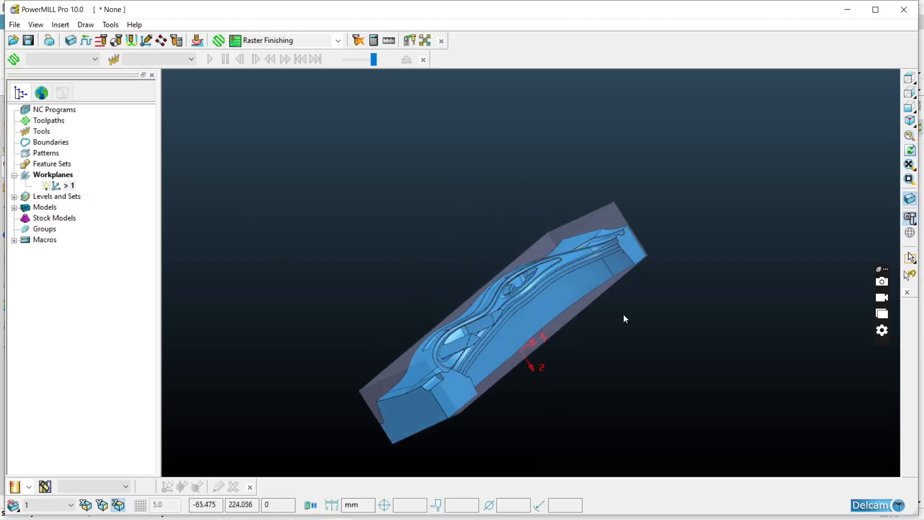
left_click(910, 78)
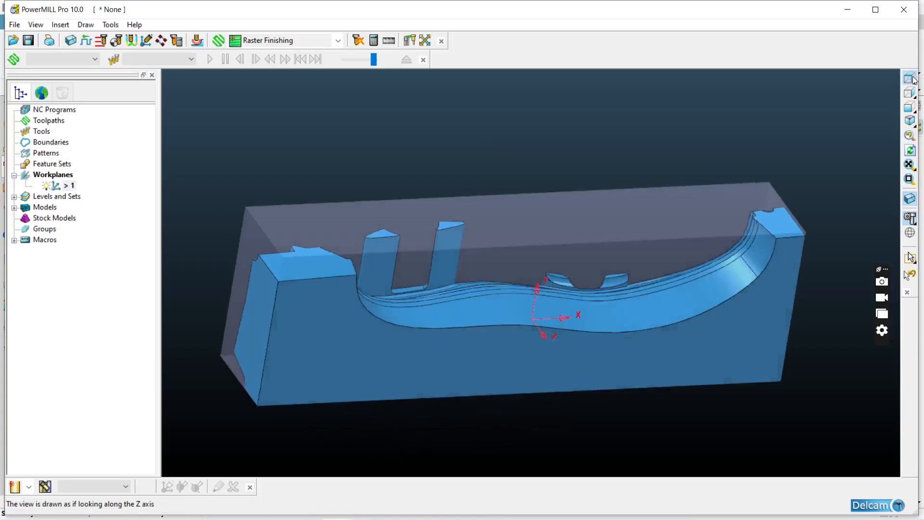
middle_click_drag(528, 222, 549, 332)
left_click(914, 80)
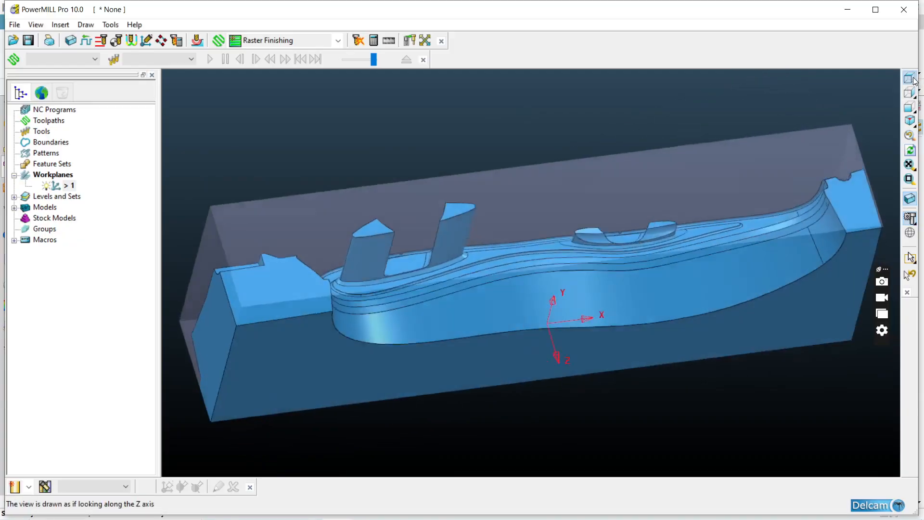
Delete the stray sliver surface floating just beyond the end of the side block's curved wall.
middle_click_drag(501, 170, 562, 130)
scroll(808, 205, "up", 5)
scroll(877, 166, "up", 3)
scroll(877, 166, "up", 3)
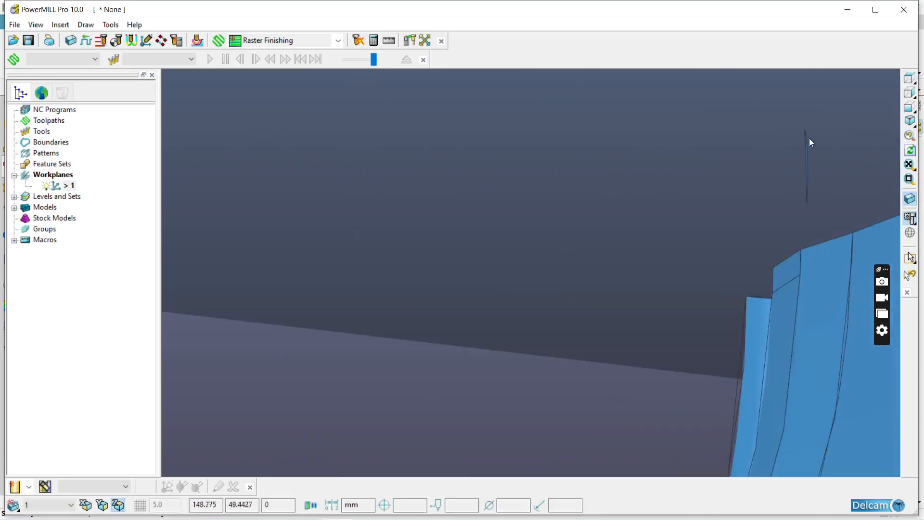
scroll(800, 138, "up", 3)
scroll(624, 163, "down", 3)
middle_click_drag(713, 193, 703, 206)
scroll(641, 252, "down", 3)
middle_click_drag(750, 143, 725, 157)
scroll(716, 152, "down", 3)
scroll(717, 152, "up", 3)
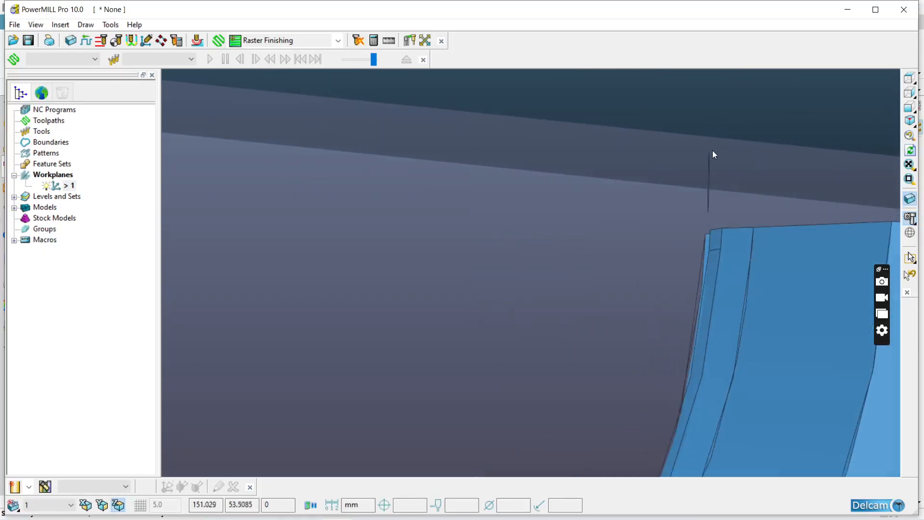
left_click_drag(740, 212, 741, 216)
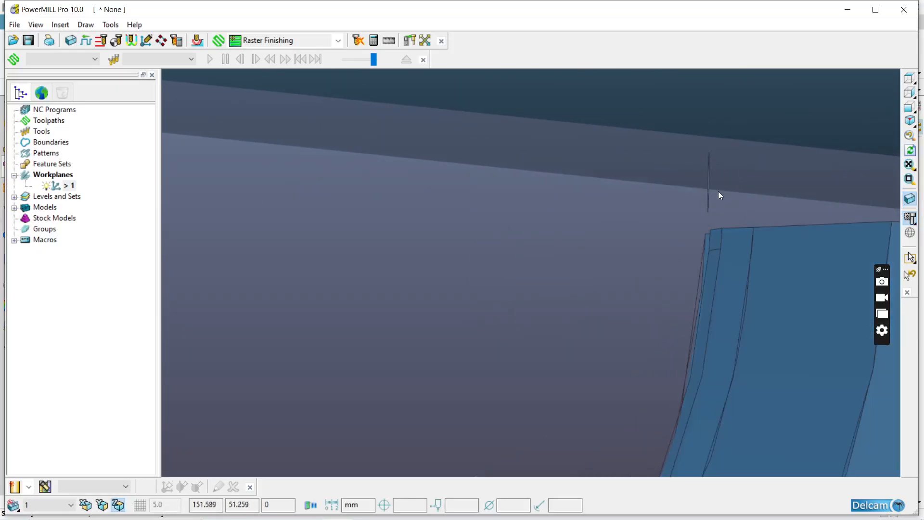
right_click(709, 189)
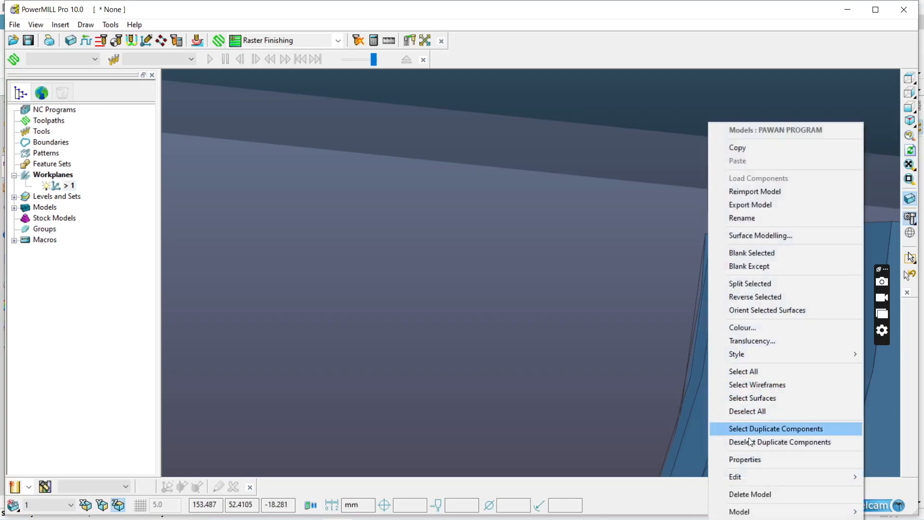
mouse_move(749, 477)
left_click(646, 498)
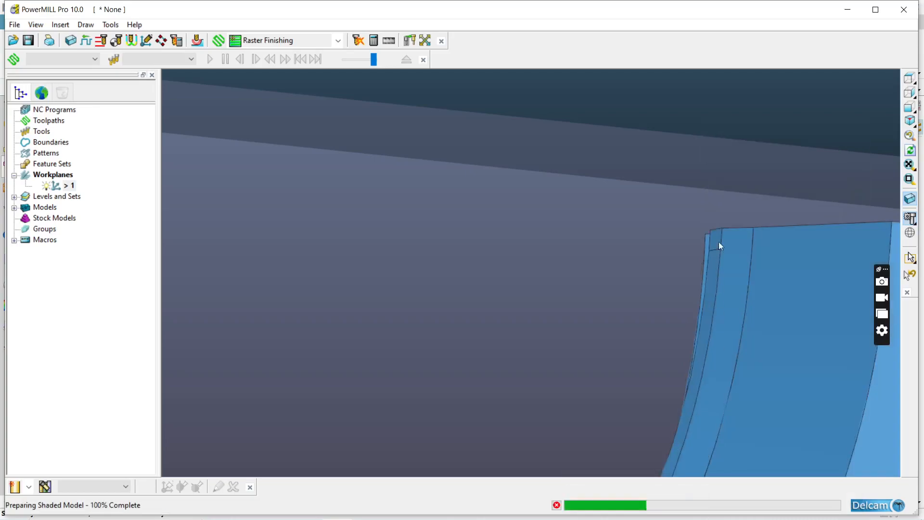
Examine the side block along Z and from its underside, ends and grooved side to judge the machining direction.
scroll(686, 143, "down", 4)
middle_click_drag(675, 160, 634, 216)
scroll(701, 185, "down", 4)
left_click(907, 81)
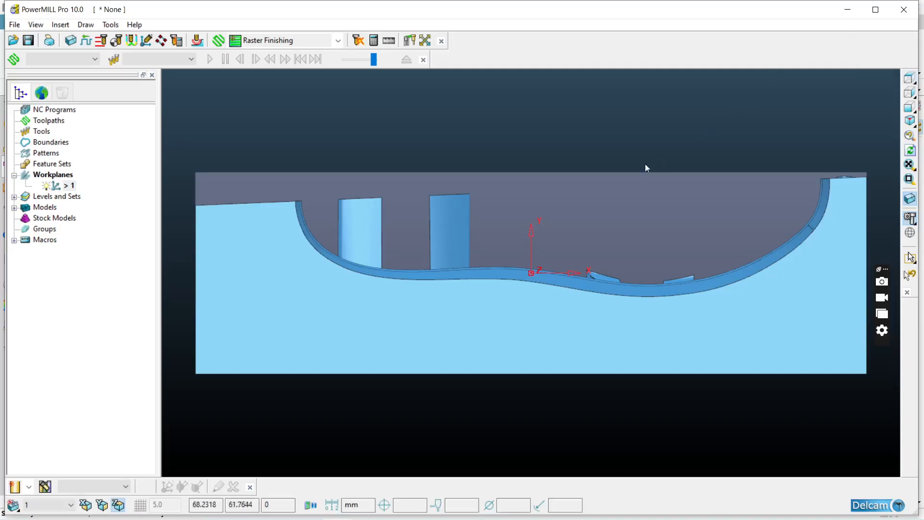
middle_click_drag(465, 208, 668, 340)
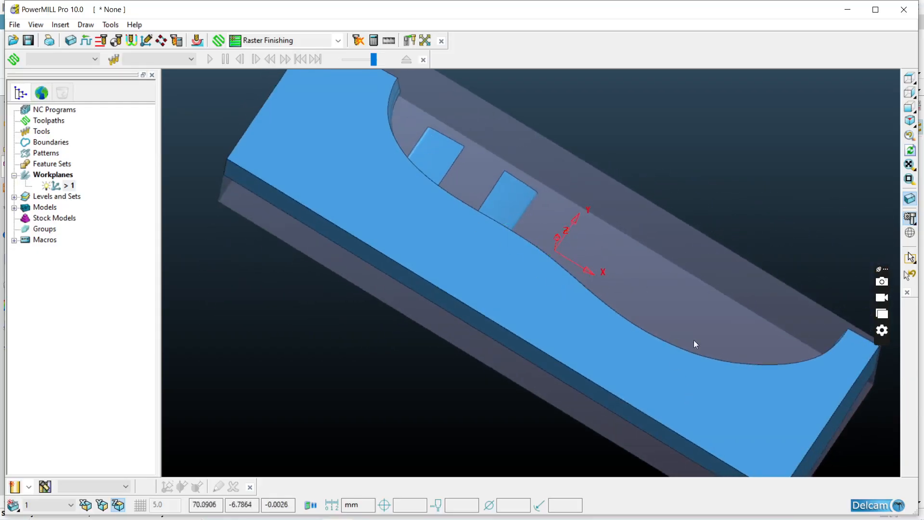
middle_click_drag(879, 296, 536, 211)
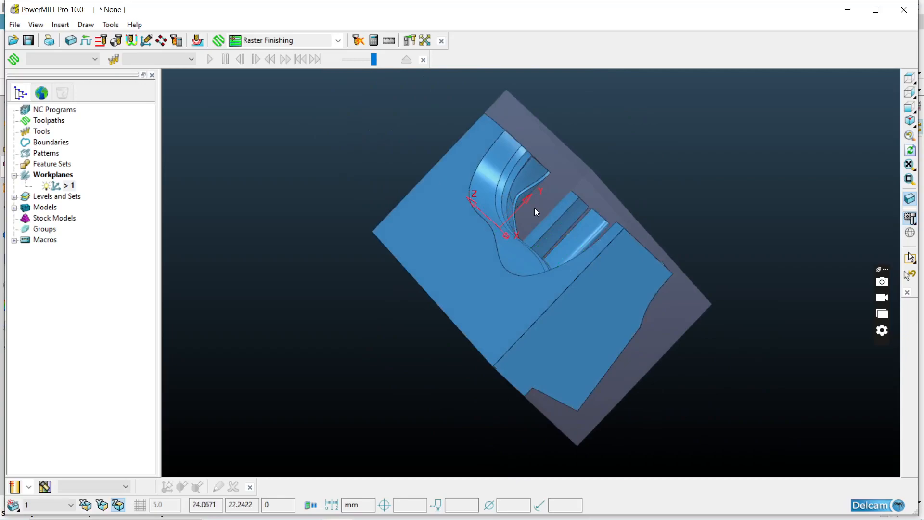
middle_click_drag(586, 407, 577, 321)
middle_click_drag(830, 324, 569, 354)
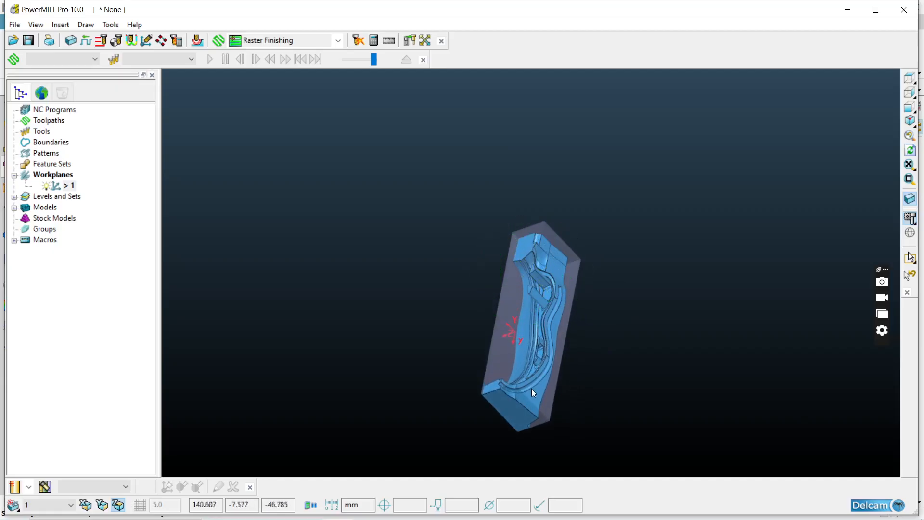
middle_click_drag(605, 254, 419, 231)
left_click(911, 94)
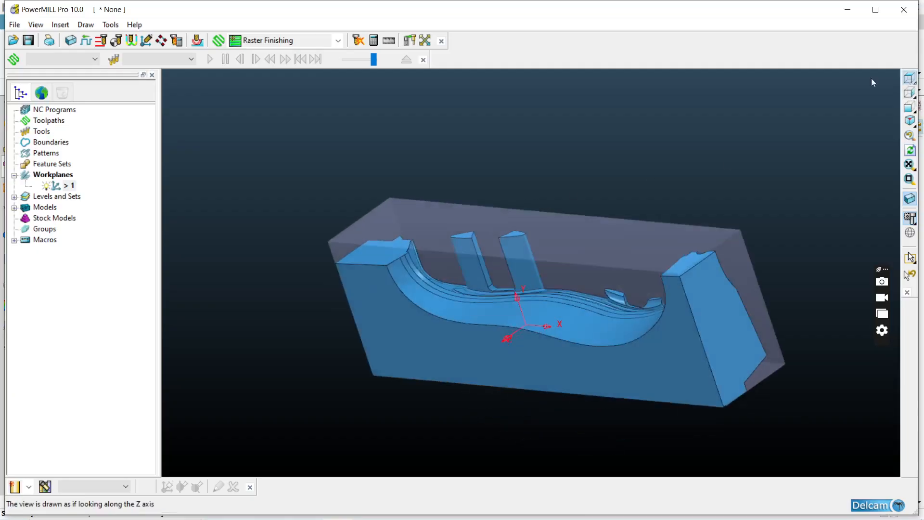
Rotate the active workplane about its X axis in 90-degree increments until Z points out of the block's grooved, windowed side.
right_click(62, 190)
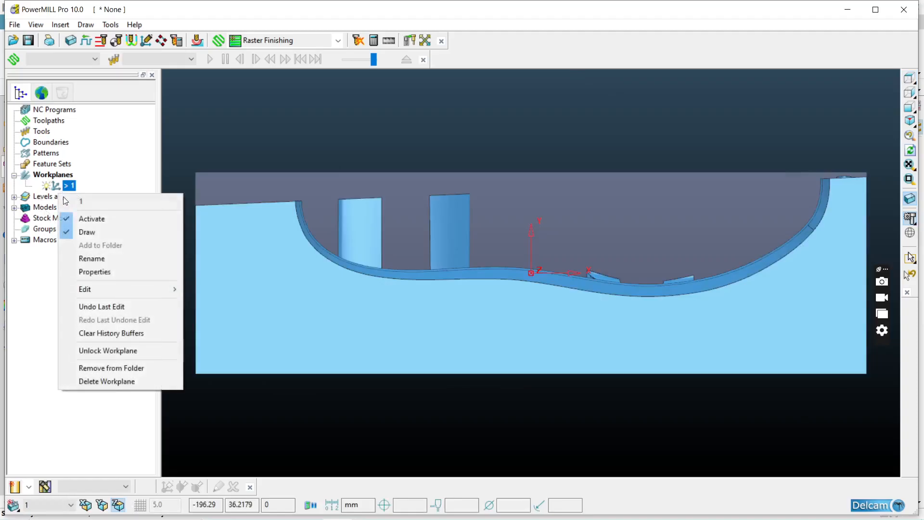
mouse_move(110, 290)
left_click(212, 290)
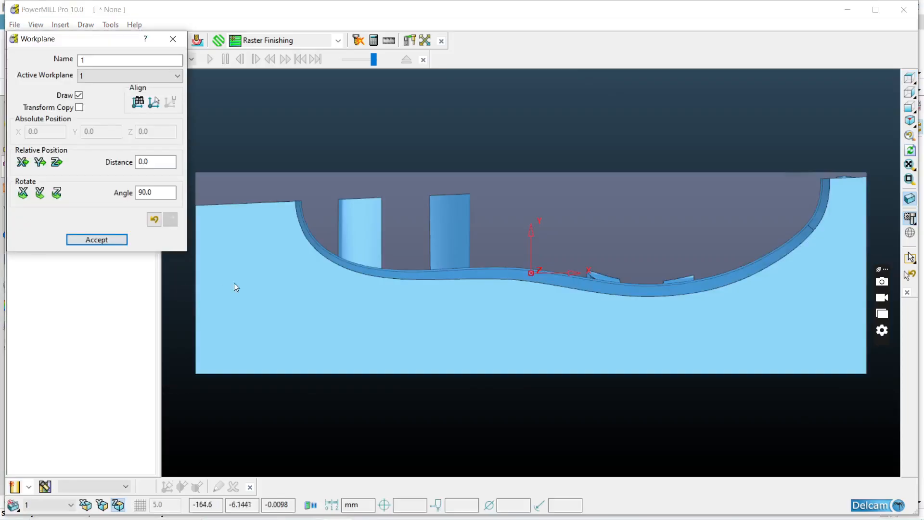
left_click(24, 193)
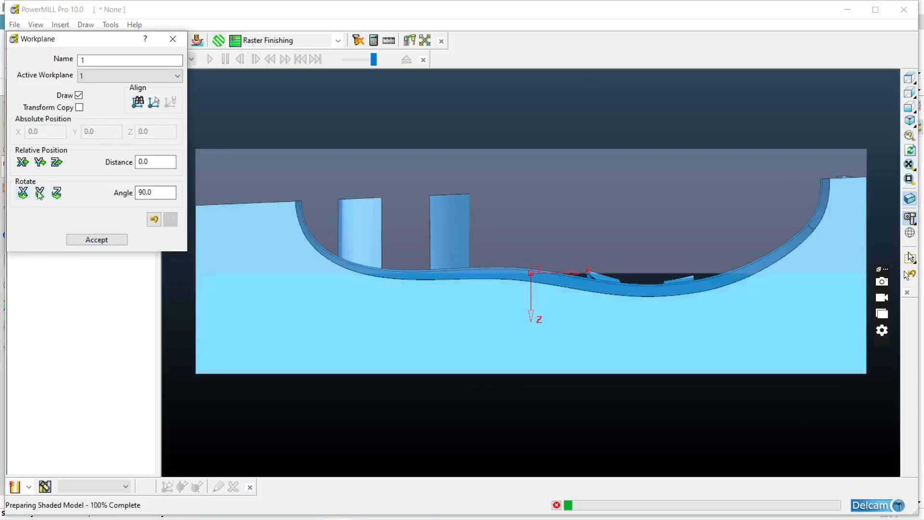
left_click(911, 78)
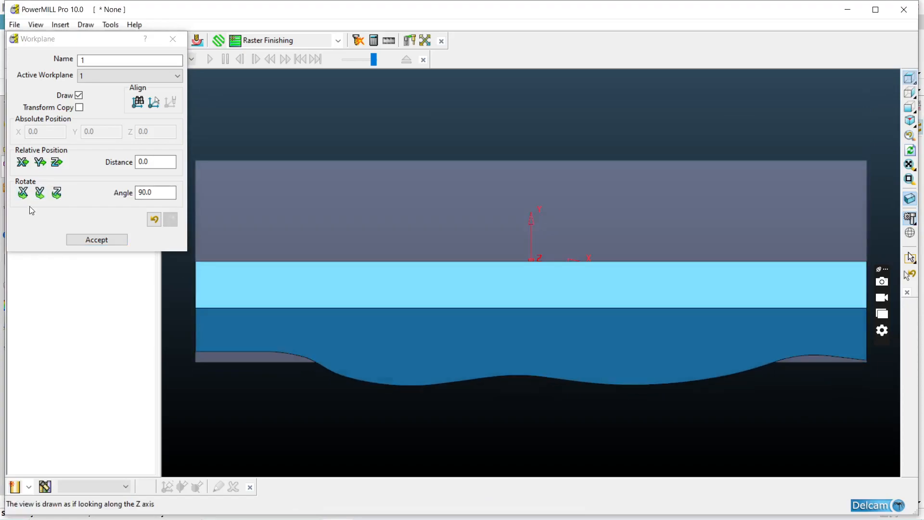
left_click(911, 77)
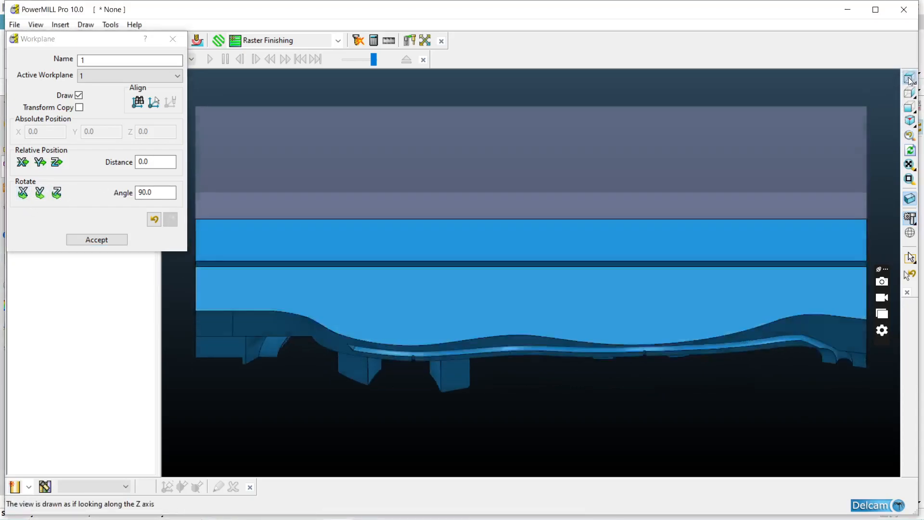
left_click(24, 193)
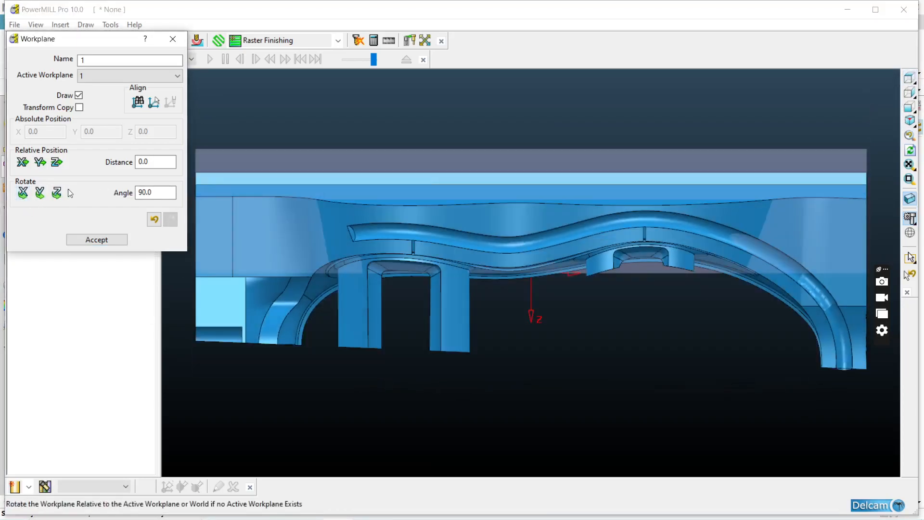
left_click(909, 78)
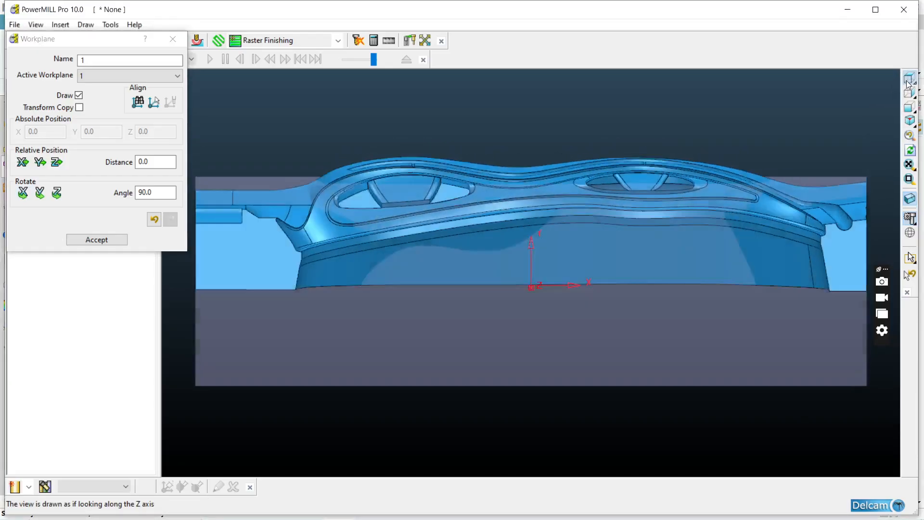
scroll(363, 193, "up", 3)
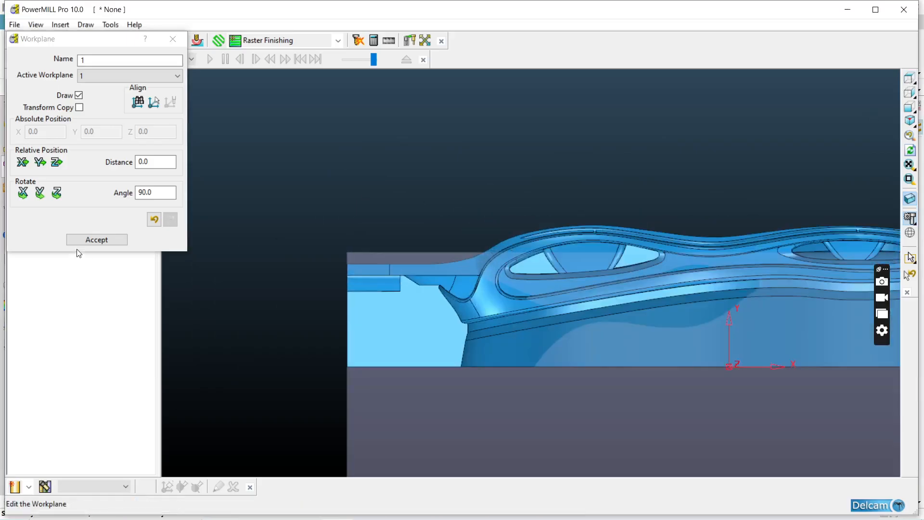
left_click(95, 240)
Recalculate the box stock block around the model in the rotated active workplane and accept it.
left_click(70, 41)
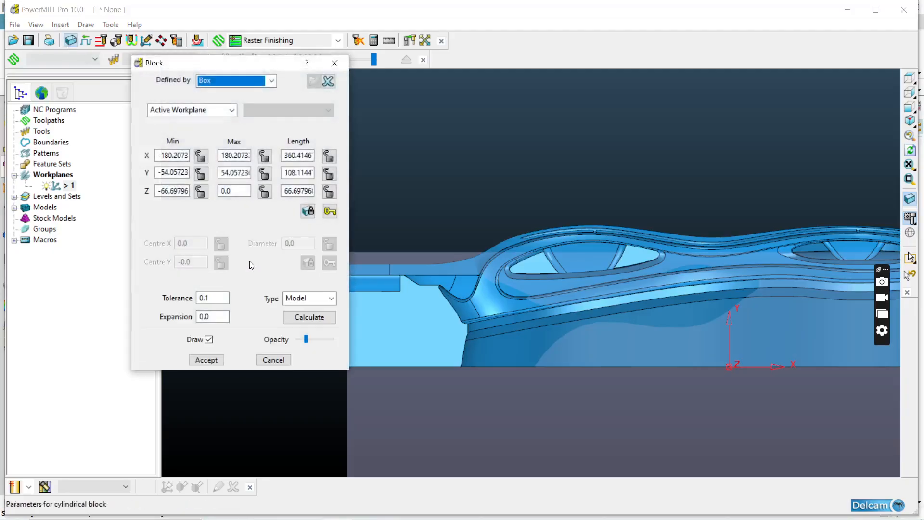
left_click(297, 318)
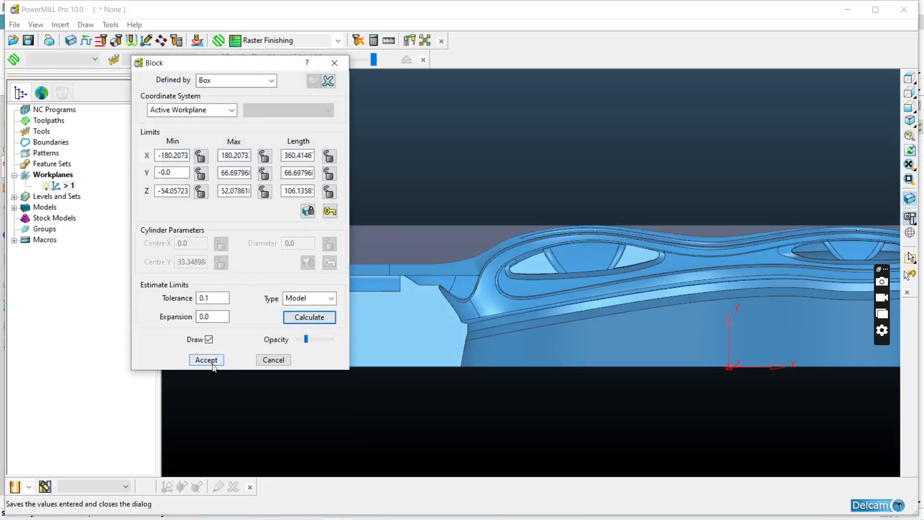
left_click(206, 360)
mouse_move(418, 267)
middle_mouse_down()
mouse_move(626, 365)
mouse_move(778, 346)
mouse_move(459, 309)
mouse_move(511, 265)
middle_mouse_up()
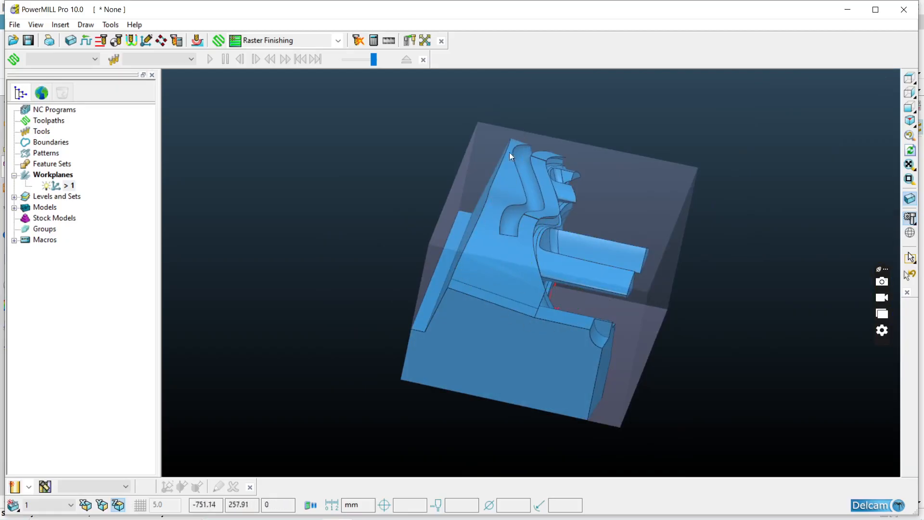
Create a workplane positioned using the block, at the midpoint of the long minimum-Y edge on its maximum-Z face.
left_click(910, 78)
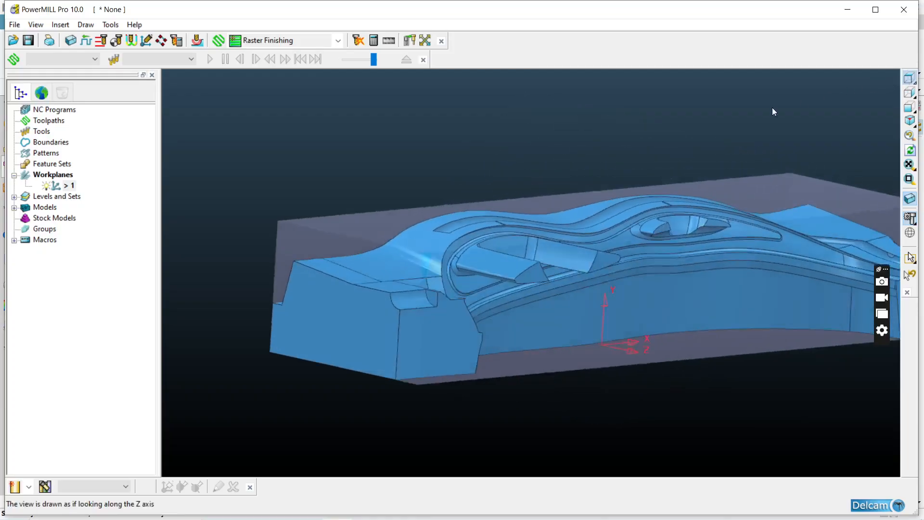
right_click(63, 177)
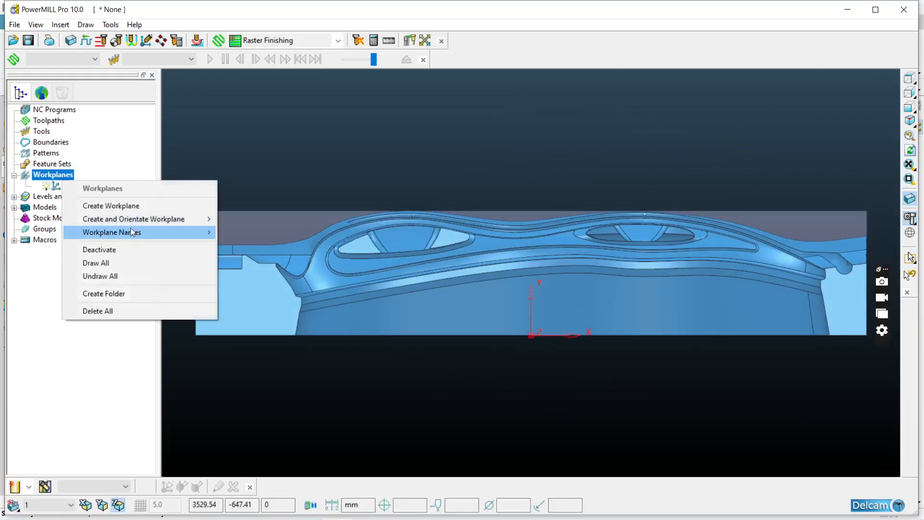
mouse_move(146, 219)
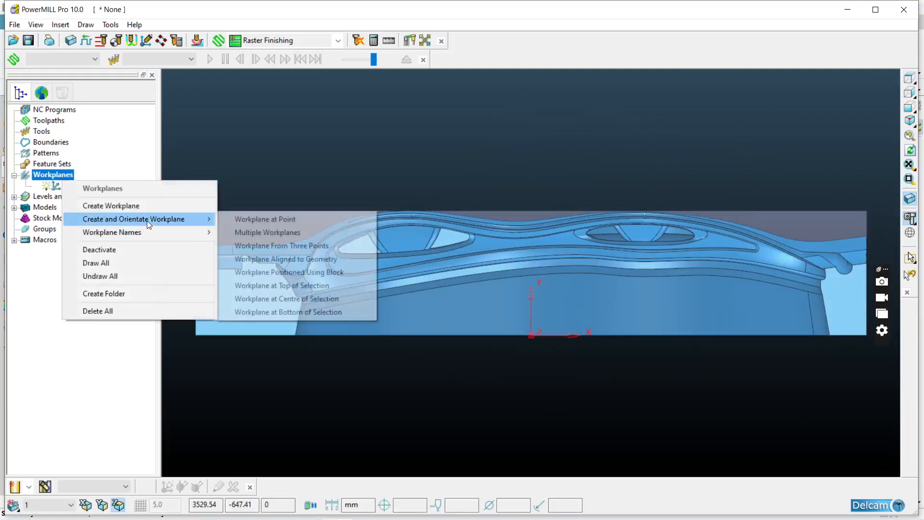
left_click(298, 272)
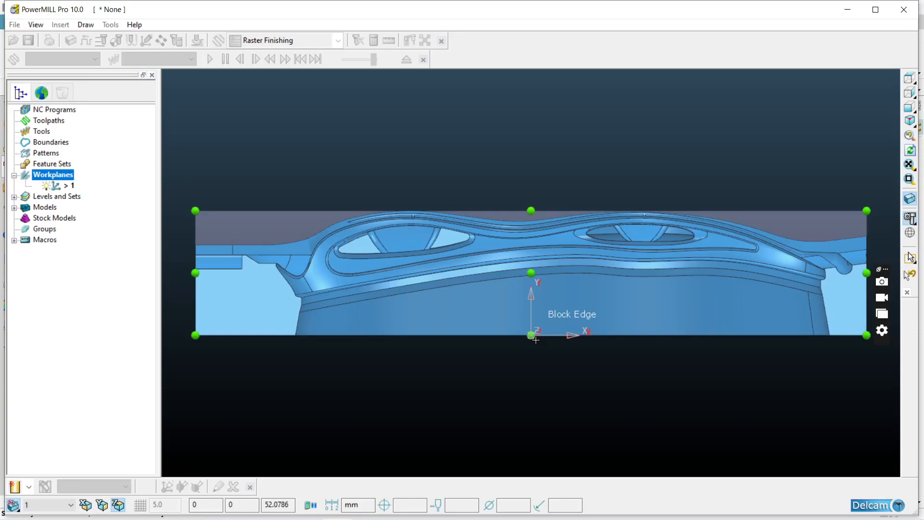
middle_click_drag(534, 213, 448, 169)
scroll(637, 236, "down", 2)
left_click(908, 77)
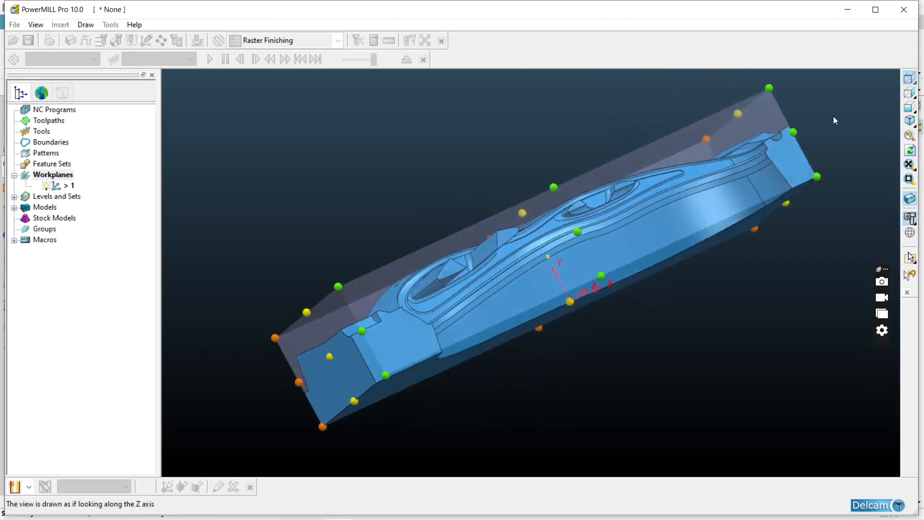
middle_click_drag(503, 239, 809, 239)
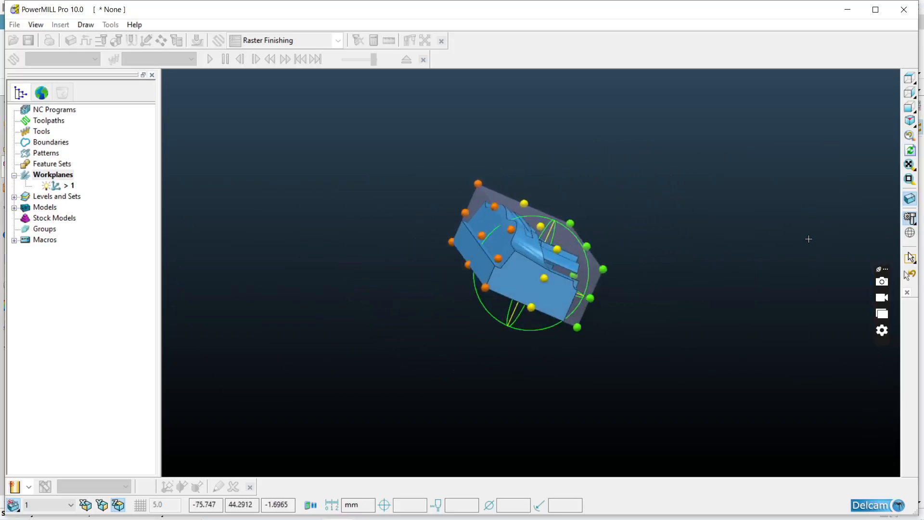
middle_click_drag(483, 92, 544, 173)
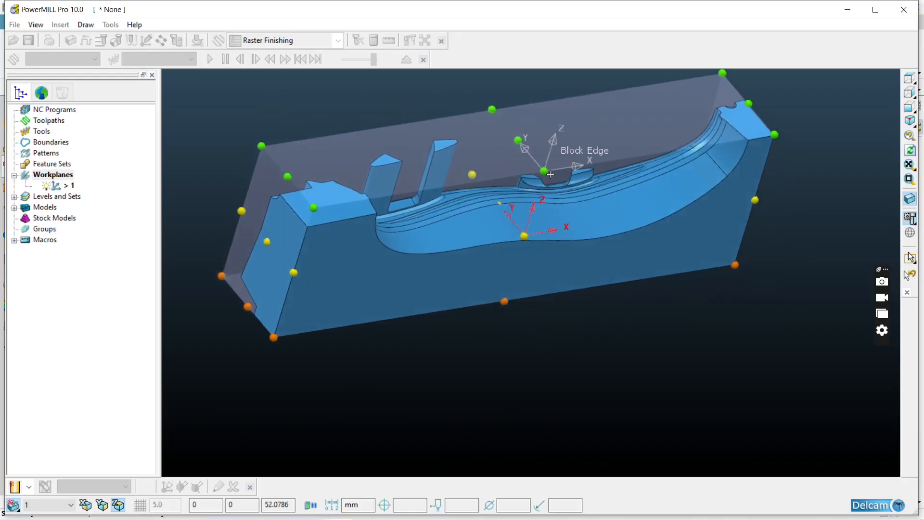
middle_click_drag(530, 300, 667, 343)
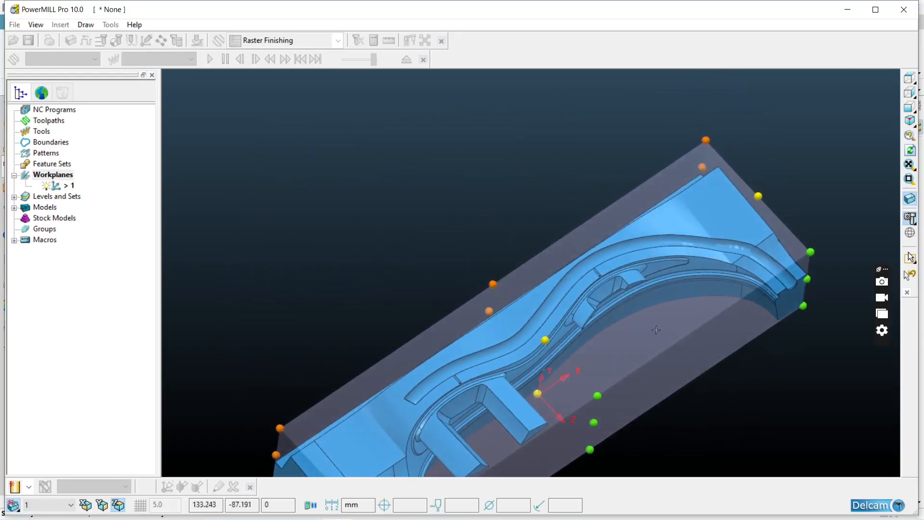
scroll(612, 277, "down", 4)
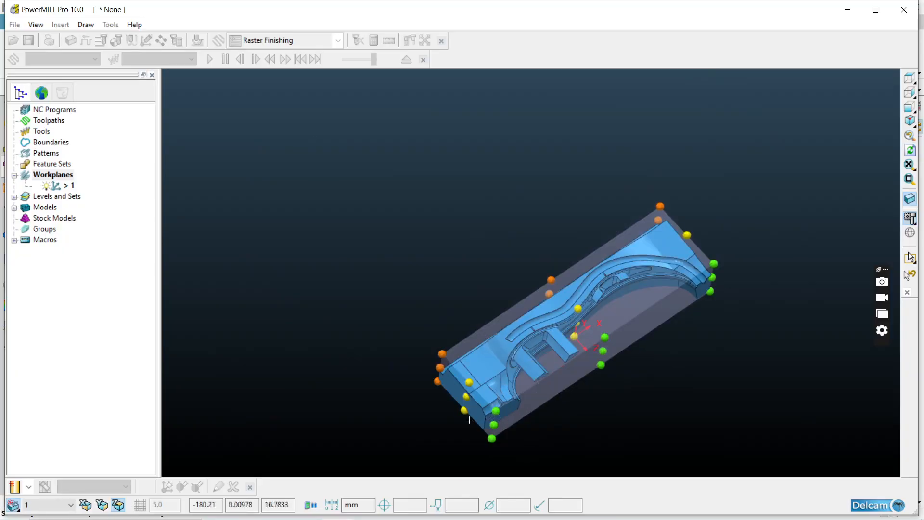
middle_click_drag(458, 373, 632, 375)
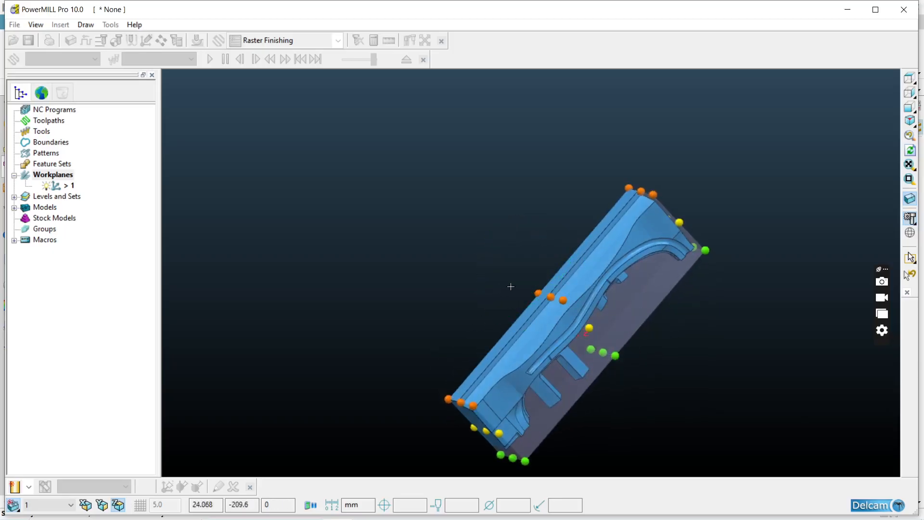
middle_click_drag(664, 349, 648, 222)
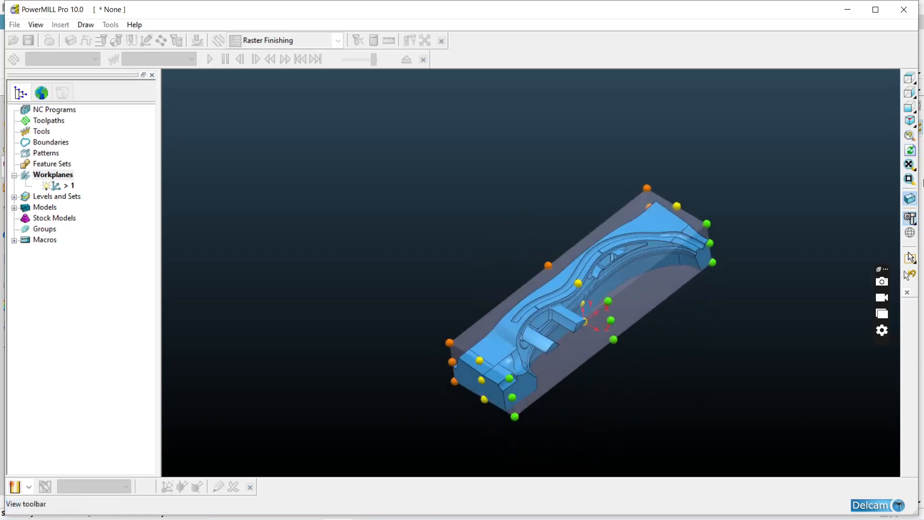
left_click(914, 81)
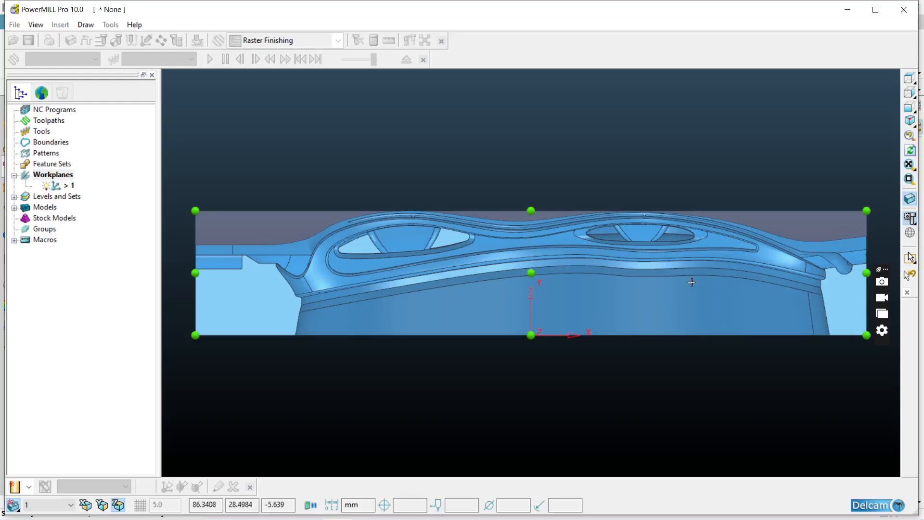
left_click(532, 336)
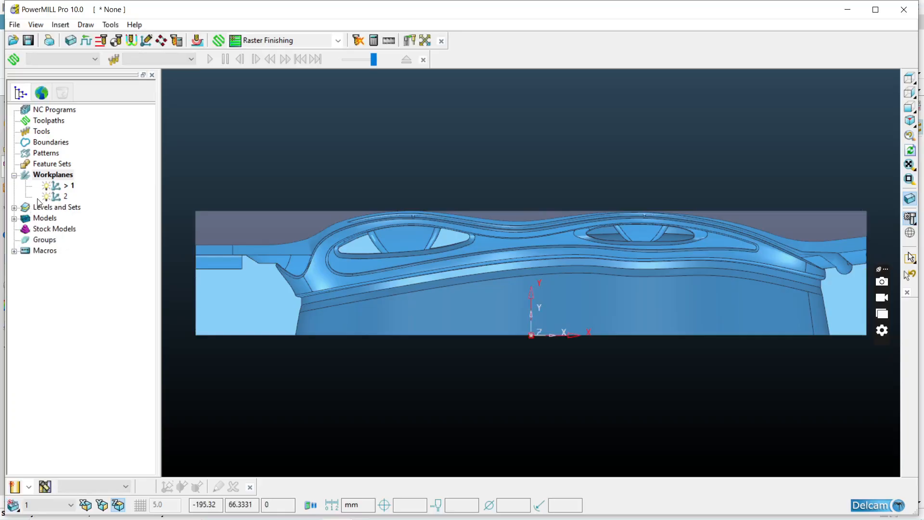
Activate workplane 2 and recalculate the box stock block relative to it.
right_click(65, 197)
left_click(83, 225)
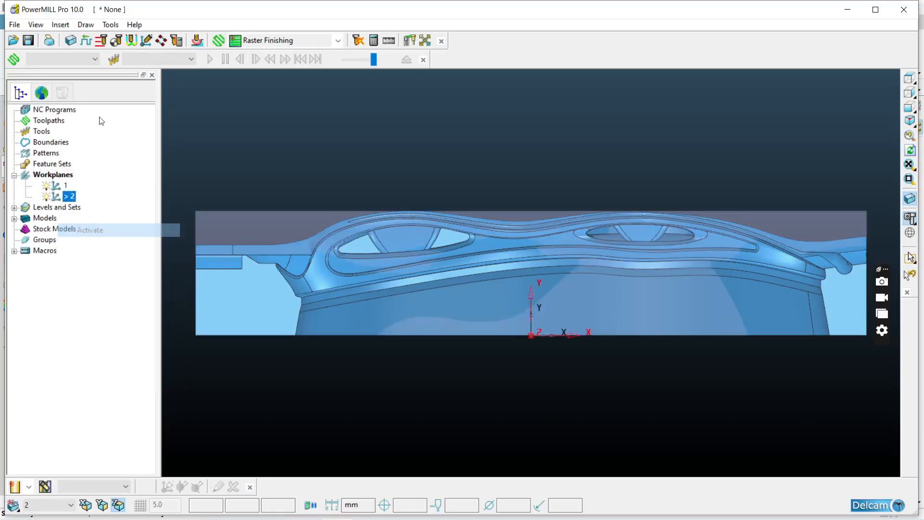
left_click(70, 41)
left_click(320, 318)
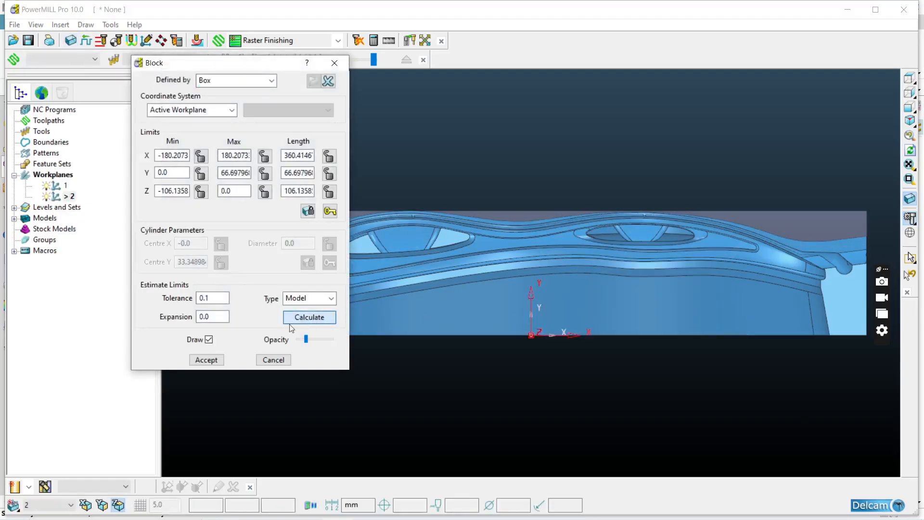
left_click(207, 360)
middle_click_drag(374, 220, 488, 250)
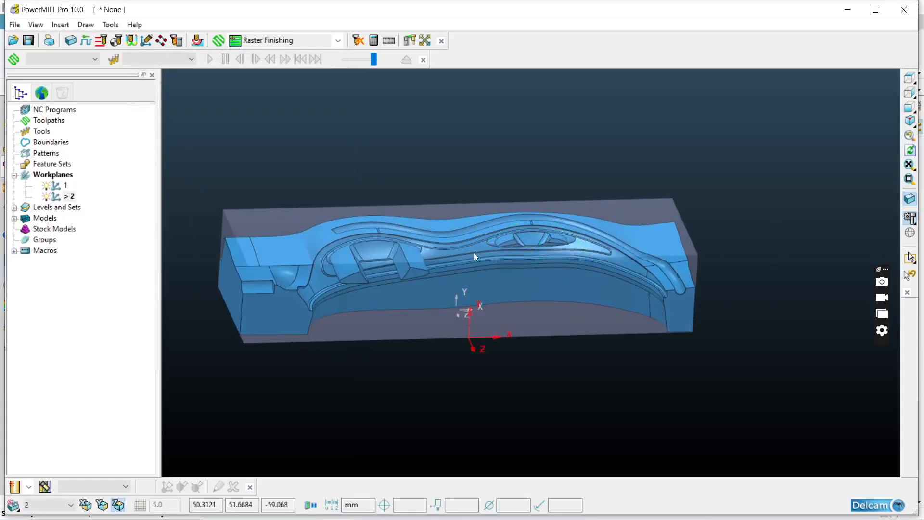
Delete the old workplane 1 and rename the remaining workplane as 1.
right_click(55, 189)
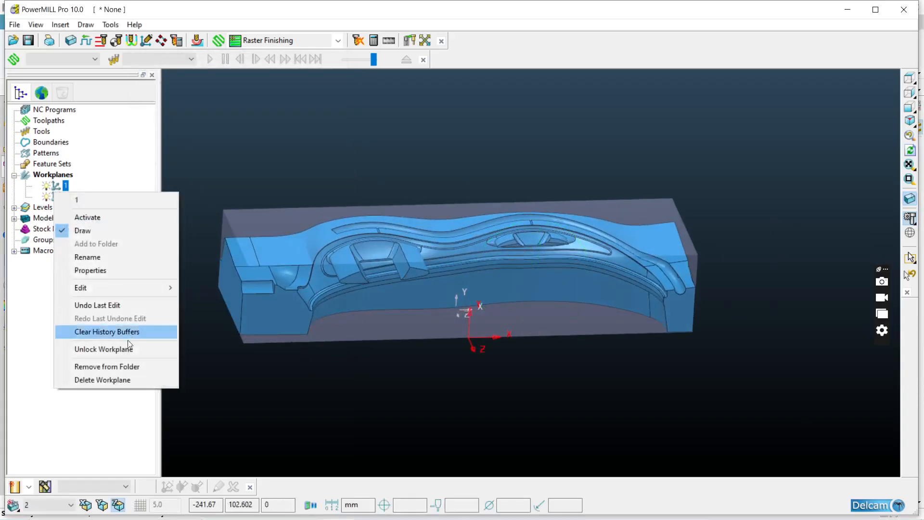
left_click(126, 376)
right_click(69, 187)
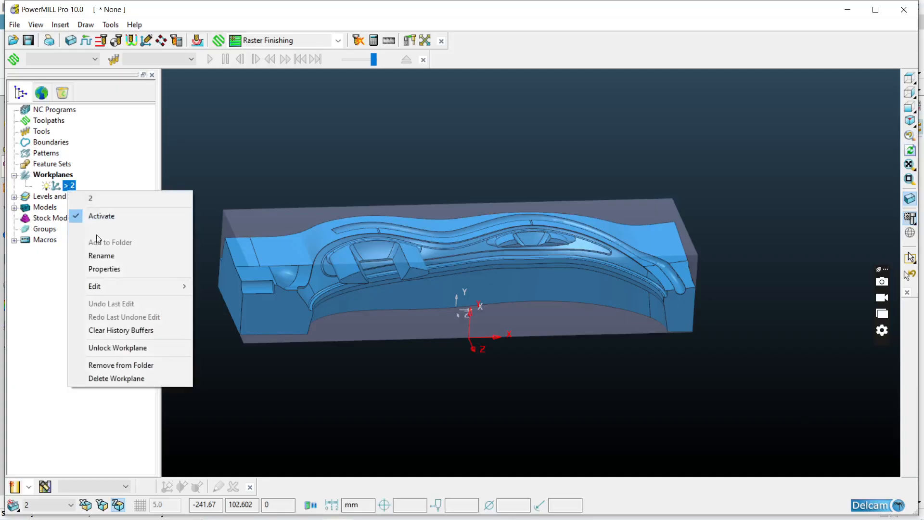
left_click(116, 257)
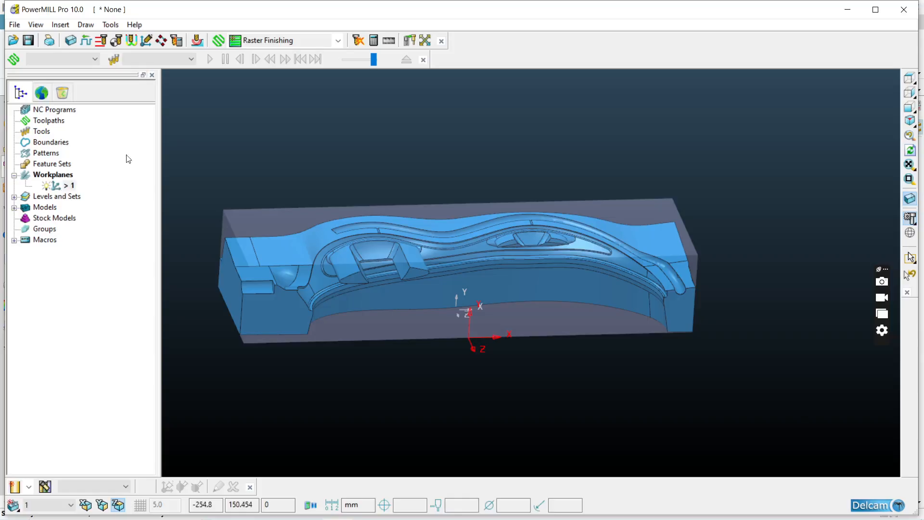
Recalculate and accept the box stock block using the renamed active workplane.
left_click(70, 41)
left_click(309, 317)
left_click(206, 360)
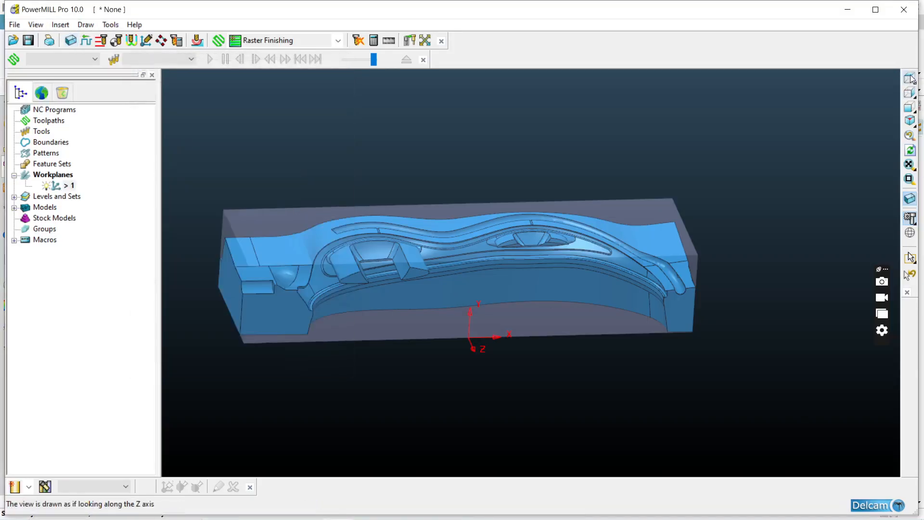
Examine the side block within its stock along Z and from its grooved side, checking the windows, end steps and base ledge.
left_click(910, 79)
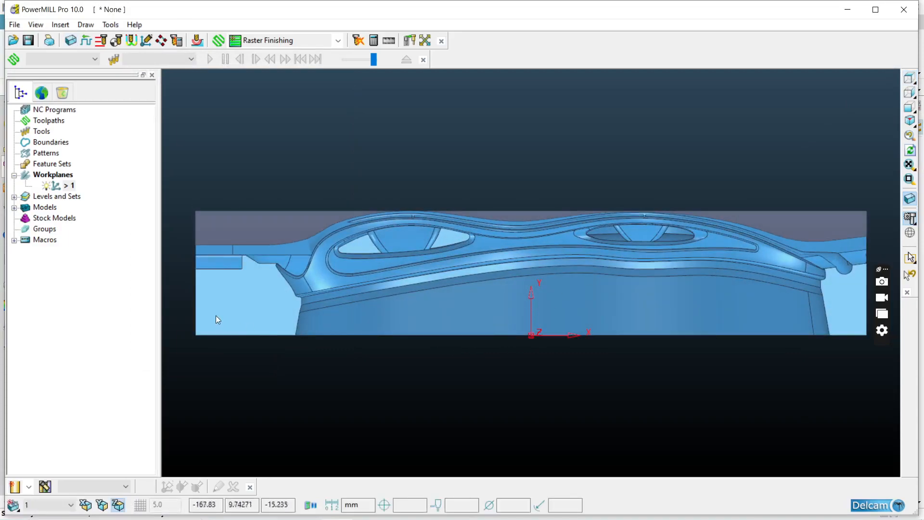
middle_click_drag(566, 267, 600, 467)
scroll(654, 348, "down", 4)
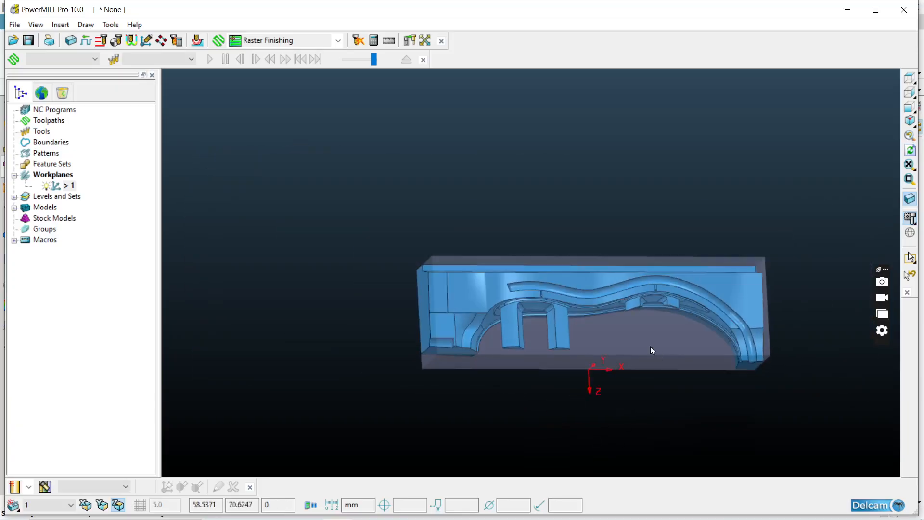
middle_click_drag(545, 346, 521, 345)
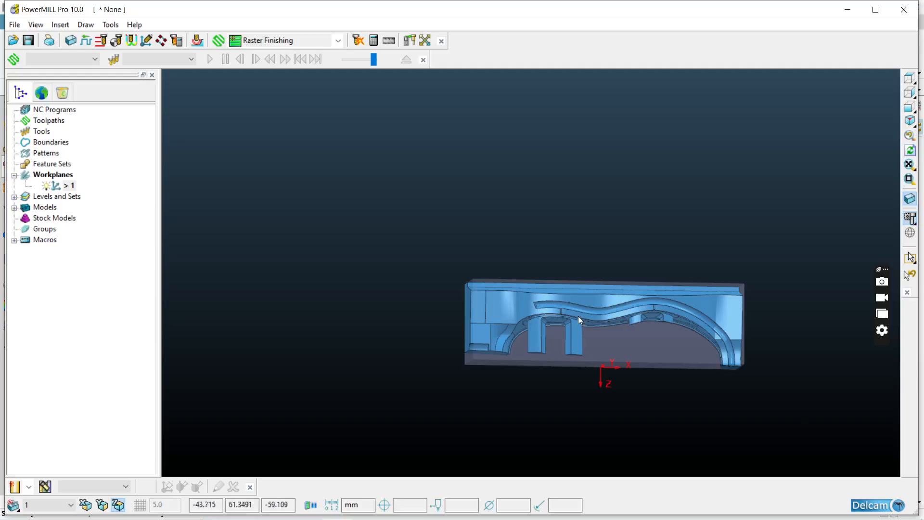
scroll(494, 354, "up", 3)
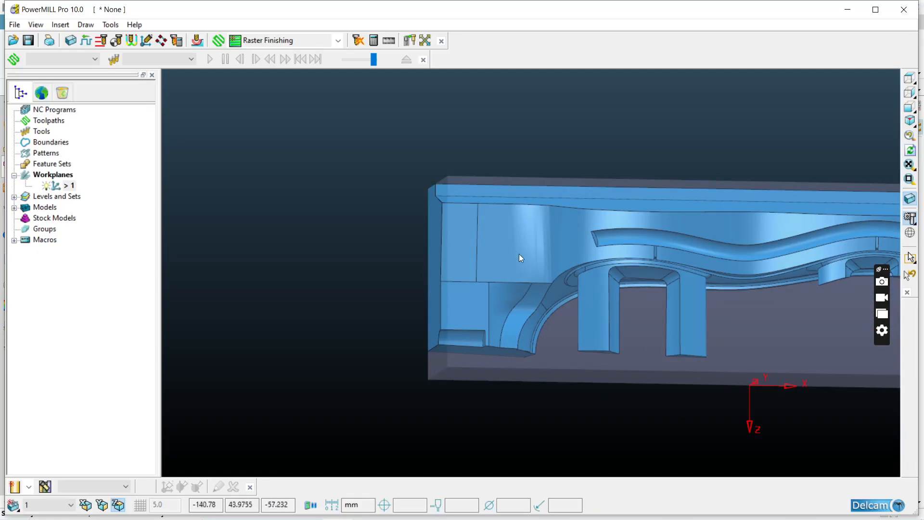
middle_click_drag(510, 196, 464, 270)
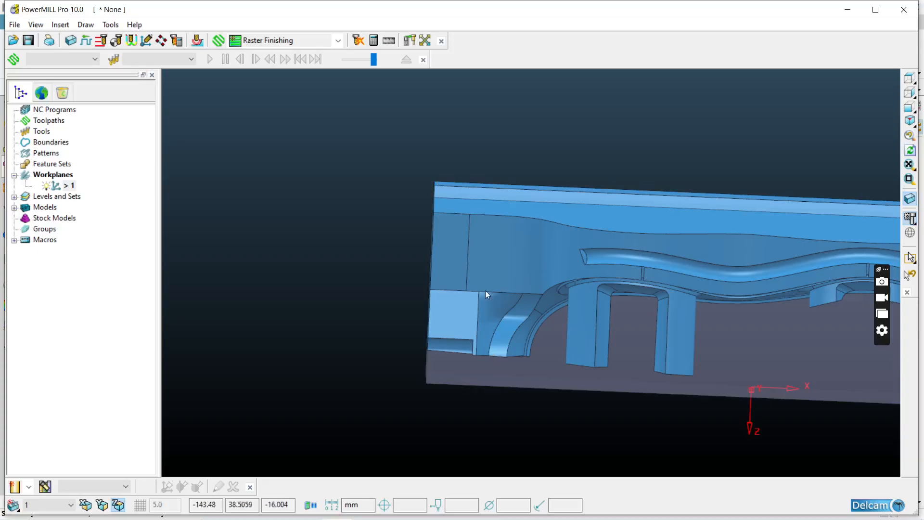
middle_click_drag(511, 431, 501, 364)
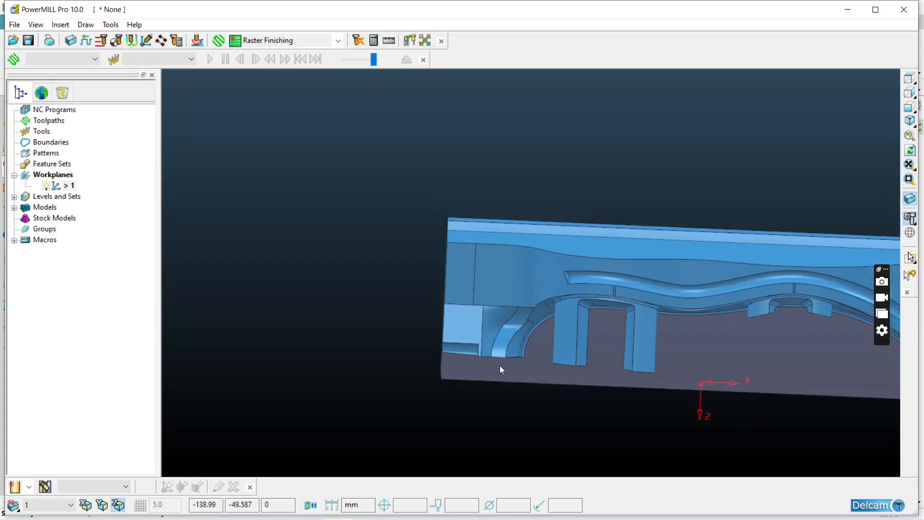
scroll(424, 256, "down", 4)
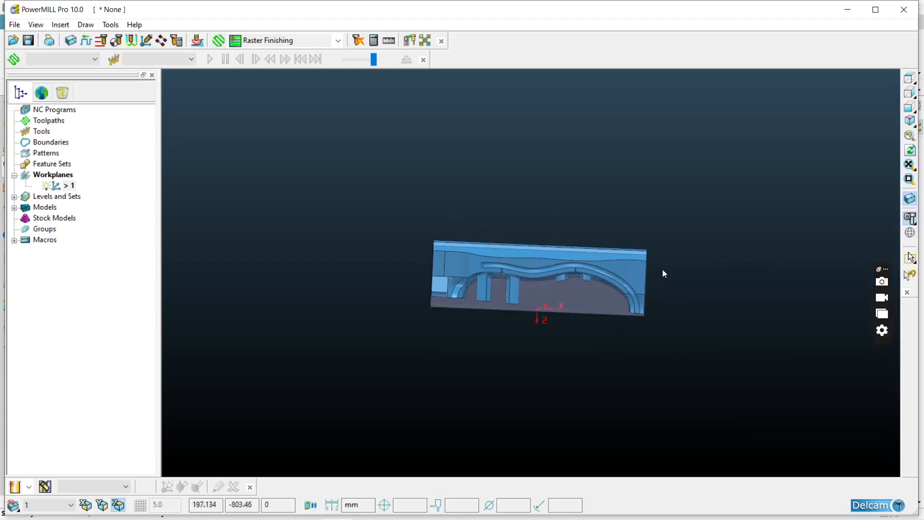
left_click(906, 94)
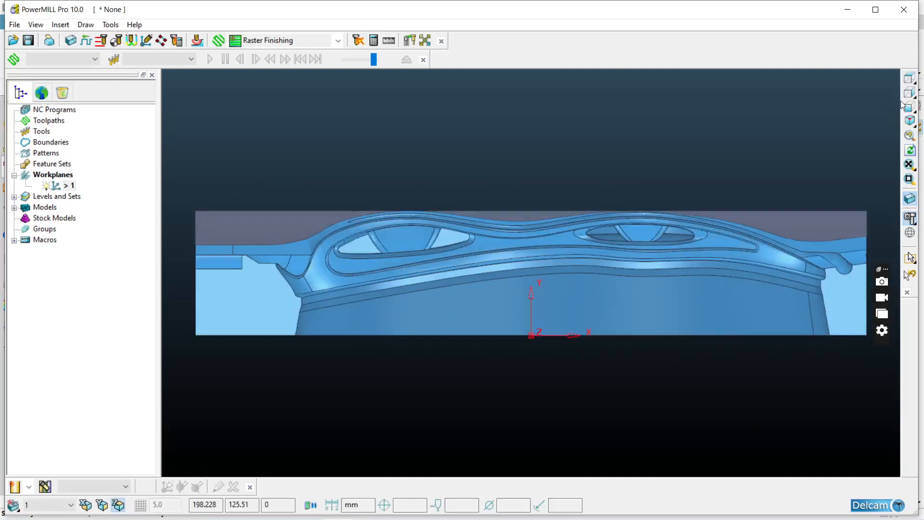
middle_click_drag(661, 327, 806, 275)
middle_click_drag(746, 264, 722, 202)
Open the stock block for editing and raise its bottom face so the mold block's base ledge is left outside.
left_click(908, 121)
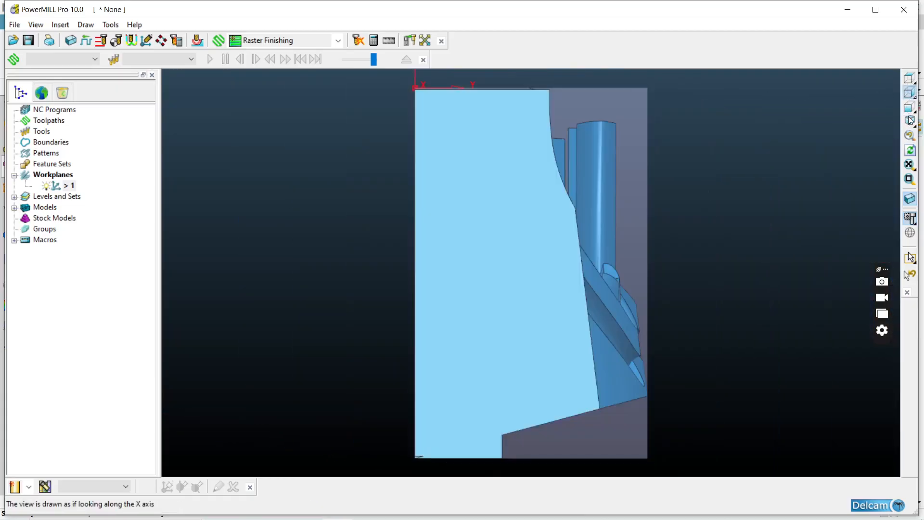
scroll(629, 228, "down", 2)
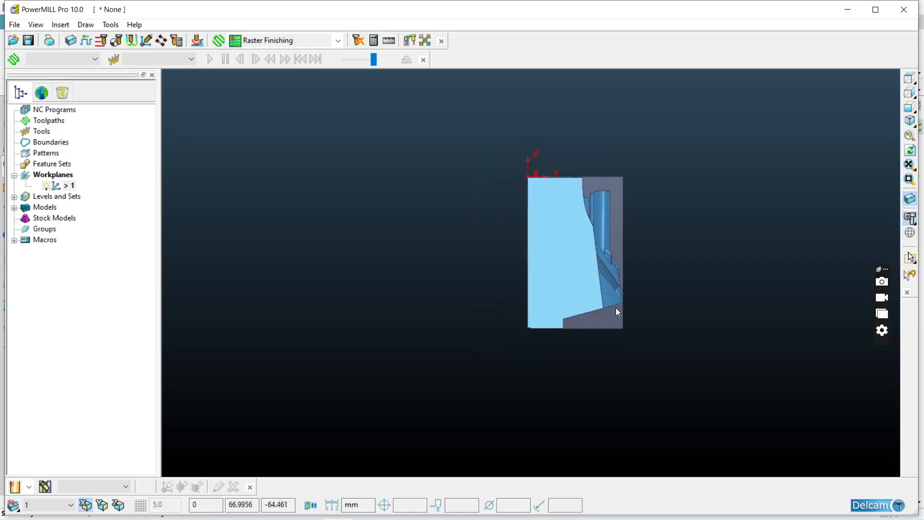
scroll(615, 309, "up", 4)
scroll(611, 311, "down", 1)
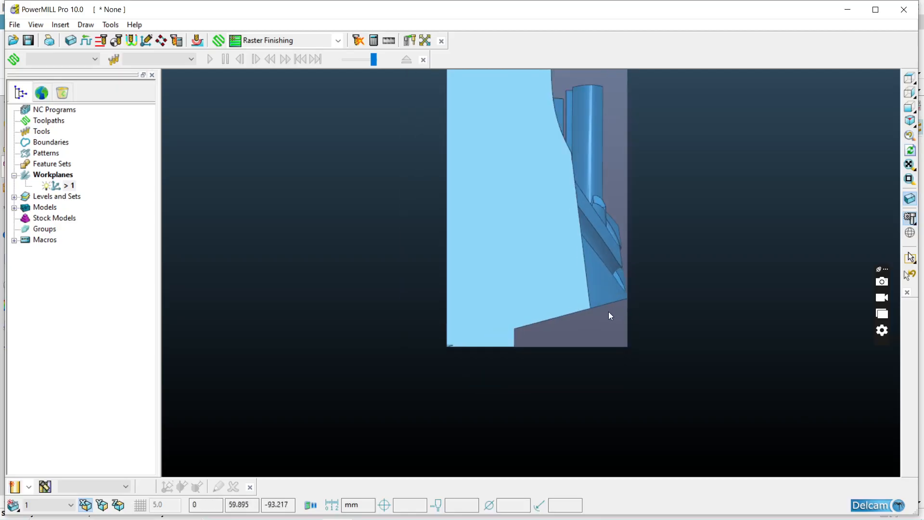
double_click(556, 345)
left_click_drag(538, 335, 561, 246)
middle_click_drag(562, 245, 545, 260)
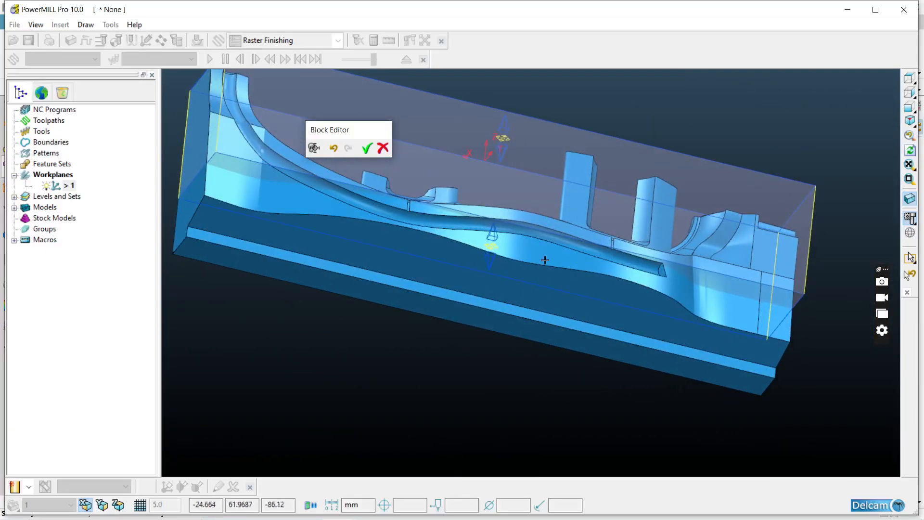
middle_click_drag(702, 200, 505, 220)
left_click_drag(520, 288, 532, 286)
middle_click_drag(532, 286, 508, 181)
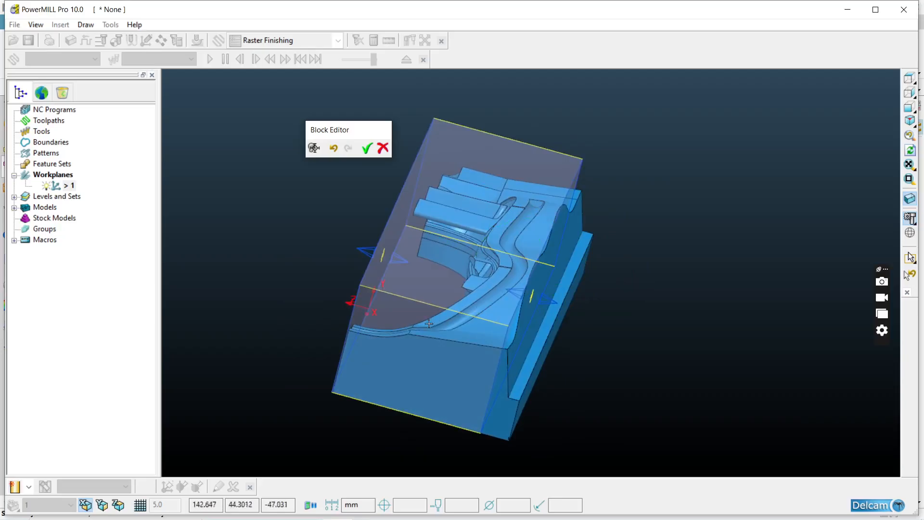
Extend the stock block's +Y face outward past the grooved side of the part and accept the block edit.
left_click(909, 78)
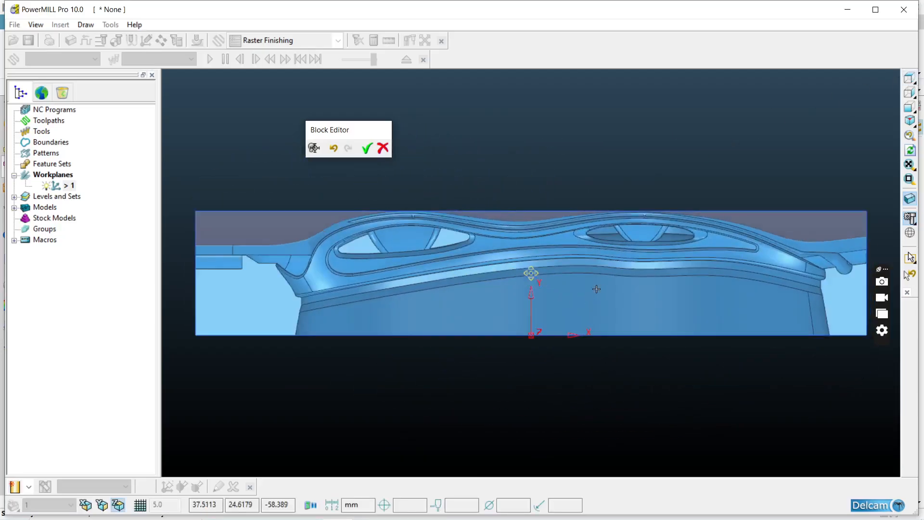
left_click_drag(543, 210, 530, 166)
scroll(497, 215, "down", 3)
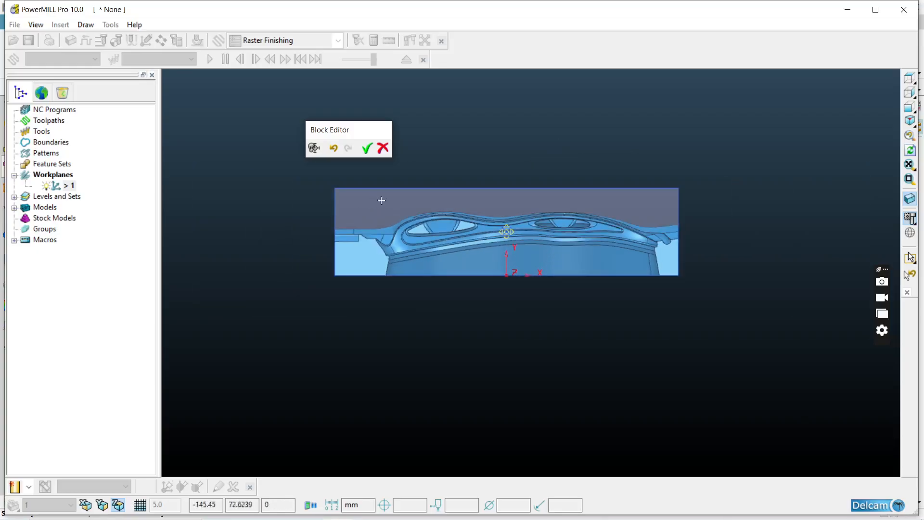
middle_click_drag(672, 249, 282, 117)
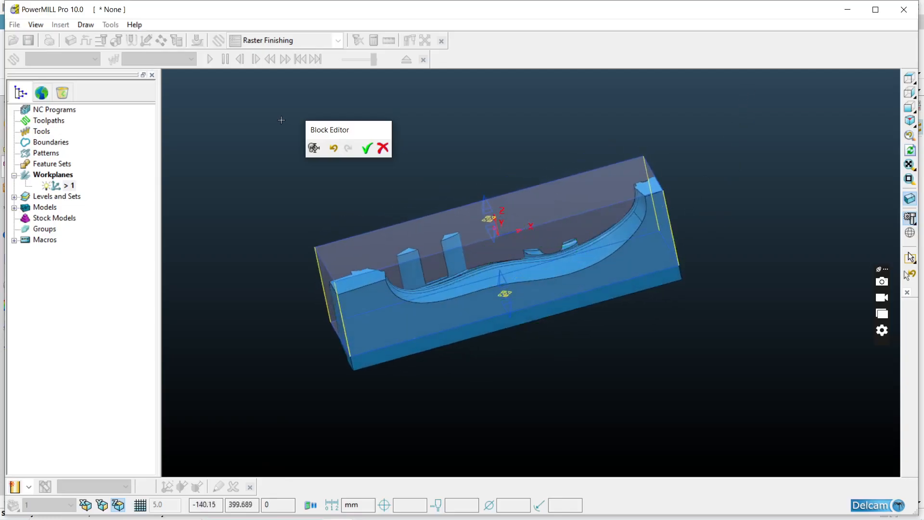
left_click(367, 148)
Start a new Offset AreaClear Model toolpath and move its settings form clear of the model.
left_click(910, 78)
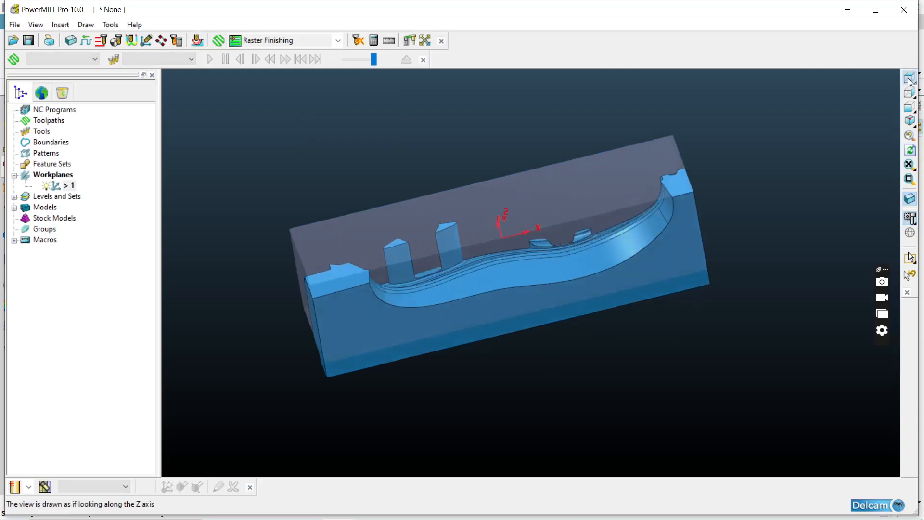
left_click(338, 41)
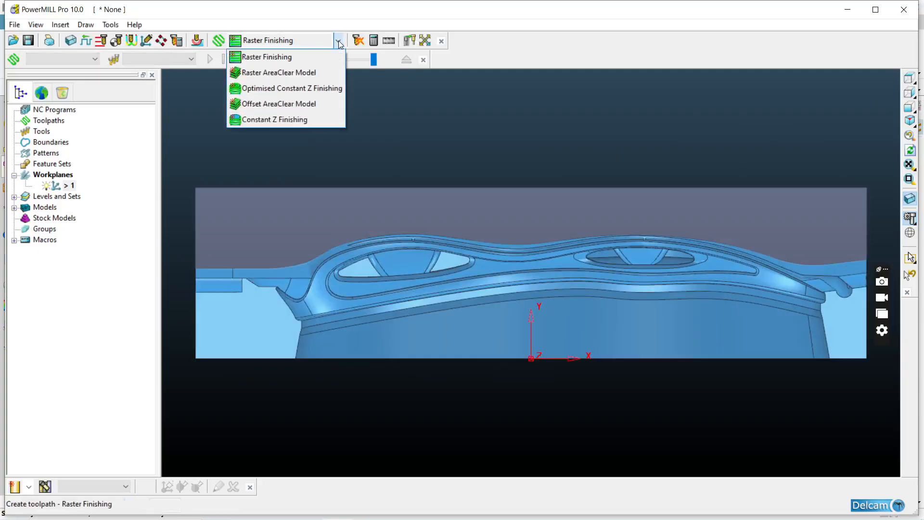
left_click(299, 103)
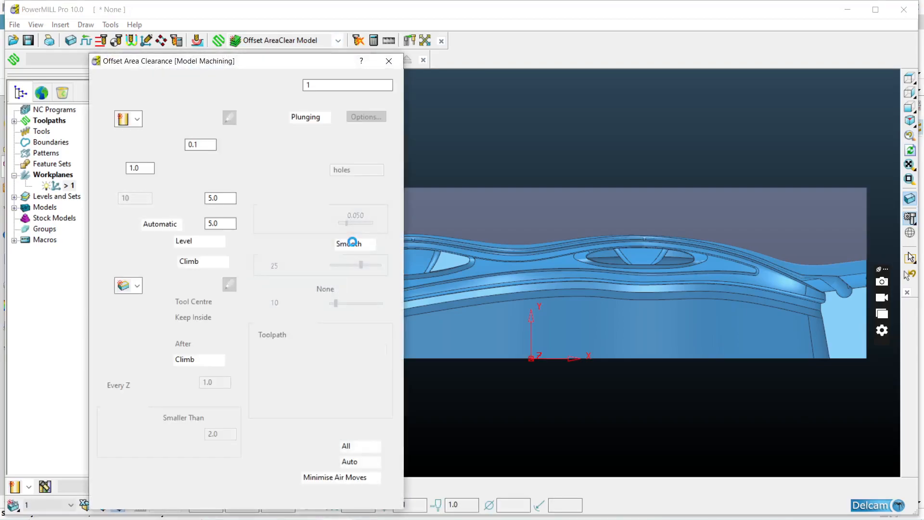
left_click_drag(274, 65, 191, 12)
Examine the mold block within the trimmed stock from several sides, checking the upright posts, the curved groove and the end faces.
scroll(675, 360, "down", 5)
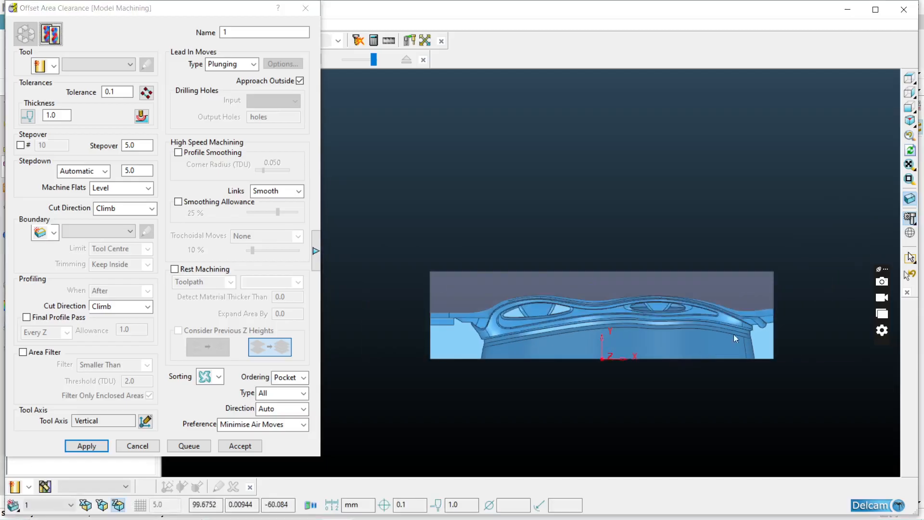
middle_click_drag(723, 341, 798, 224)
scroll(621, 288, "up", 2)
scroll(622, 285, "down", 3)
middle_click_drag(622, 285, 600, 228)
scroll(491, 334, "up", 5)
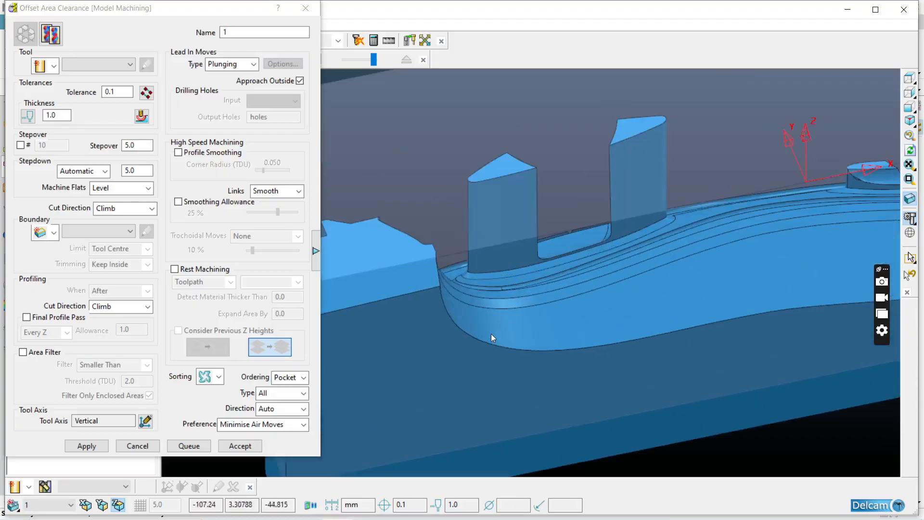
middle_click_drag(415, 324, 540, 401)
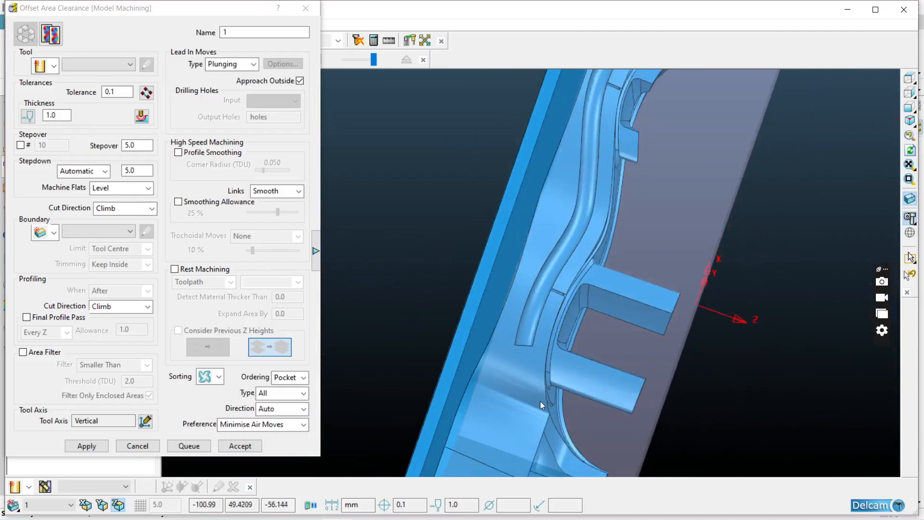
middle_click_drag(625, 203, 597, 203)
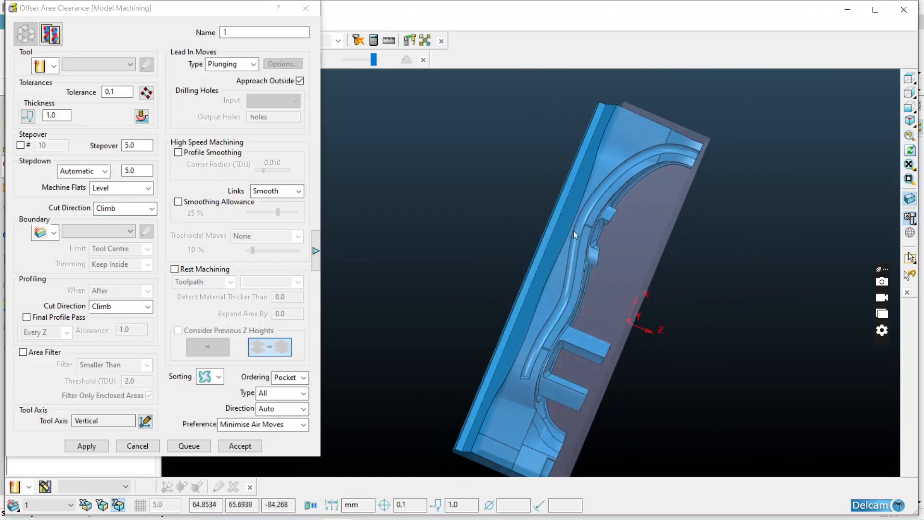
middle_click_drag(603, 105, 507, 159)
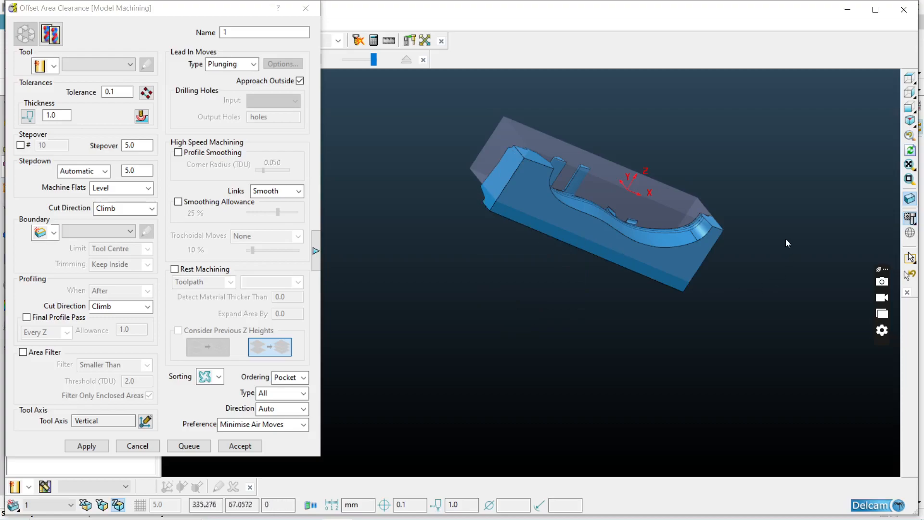
middle_click_drag(616, 169, 696, 288)
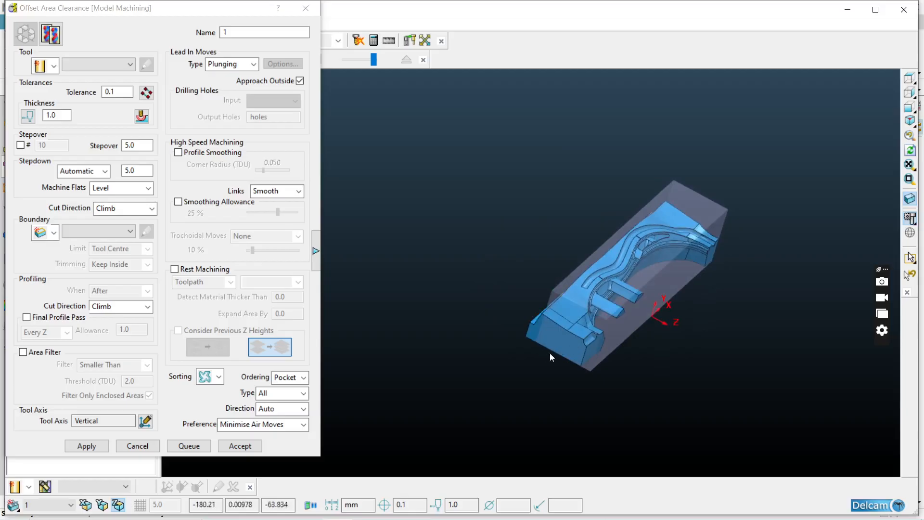
middle_click_drag(541, 285, 605, 296)
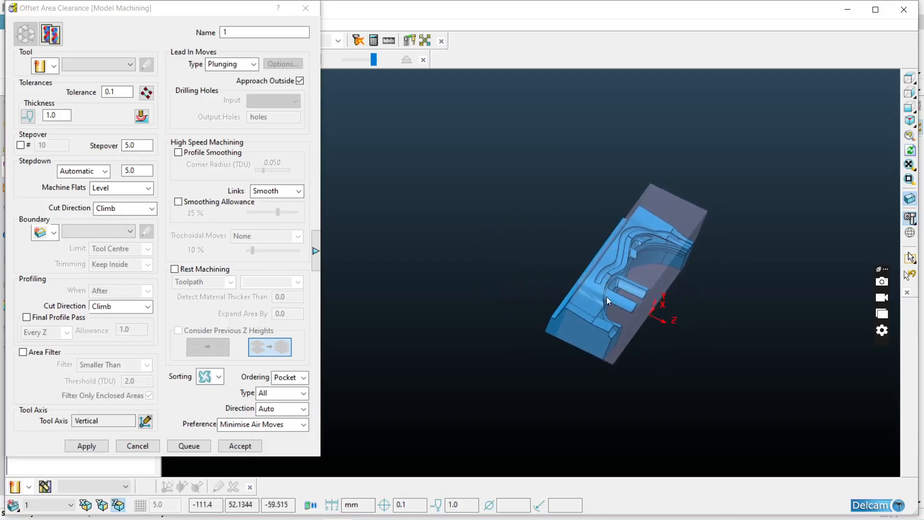
scroll(608, 299, "up", 3)
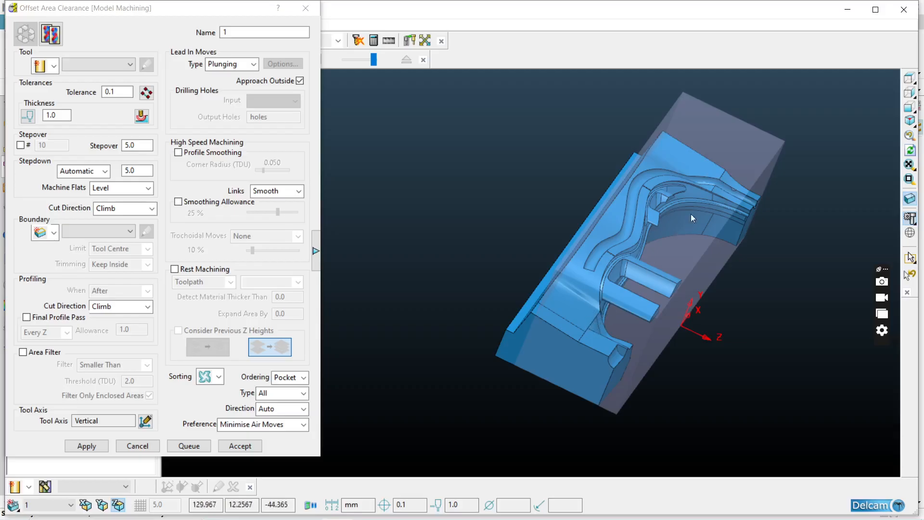
middle_click_drag(619, 179, 556, 249)
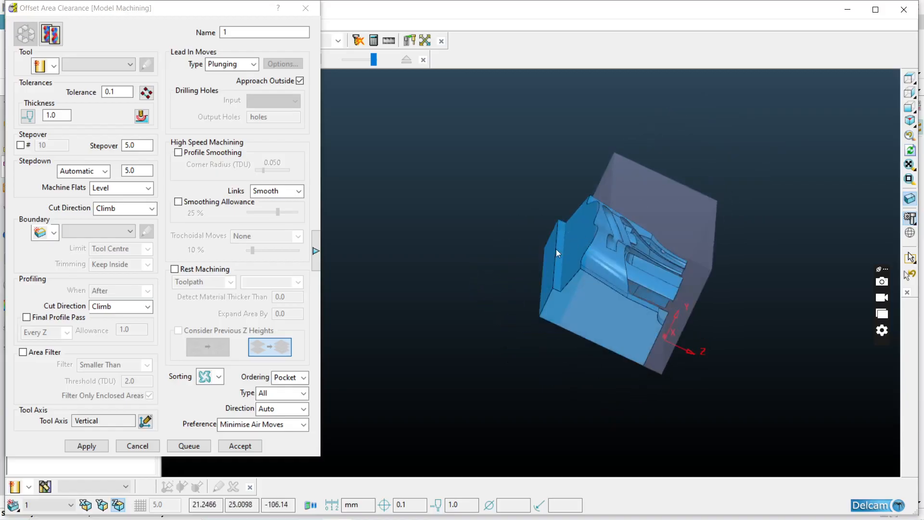
scroll(549, 292, "up", 3)
middle_click_drag(526, 357, 636, 207)
left_click(910, 78)
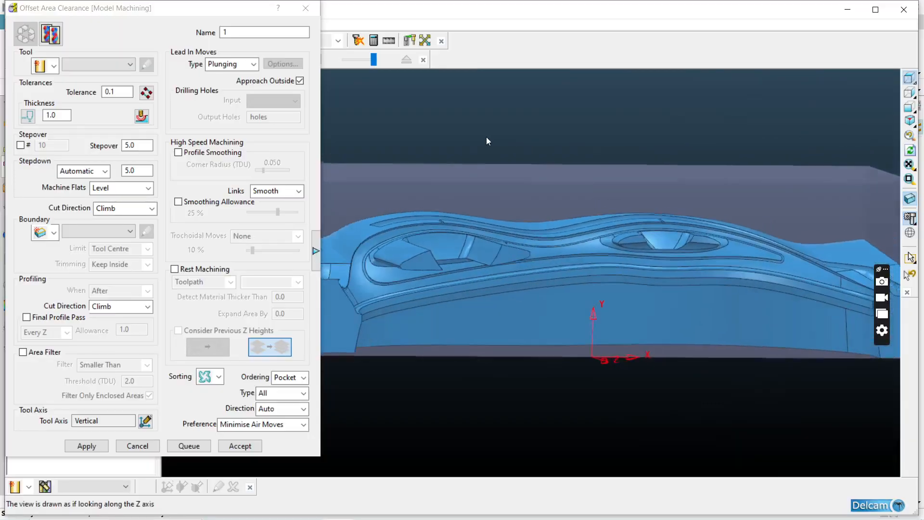
Create a tip radiused tool for the toolpath with a diameter of 50 and a tip radius of 6.
left_click_drag(183, 9, 244, 2)
left_click(111, 67)
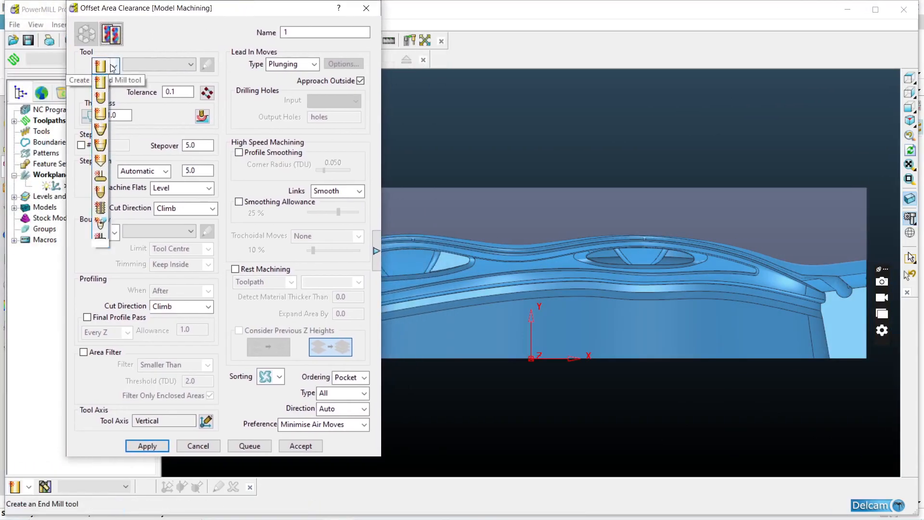
left_click(100, 118)
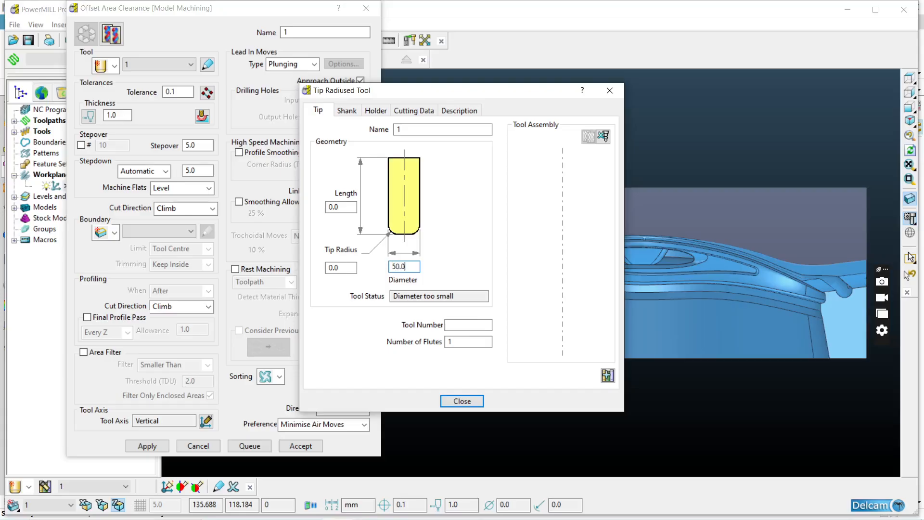
key("Return")
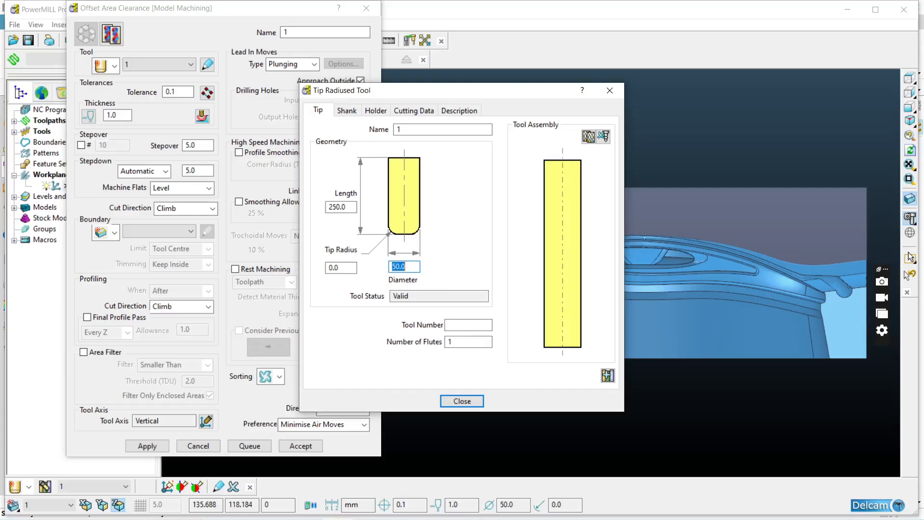
left_click(336, 266)
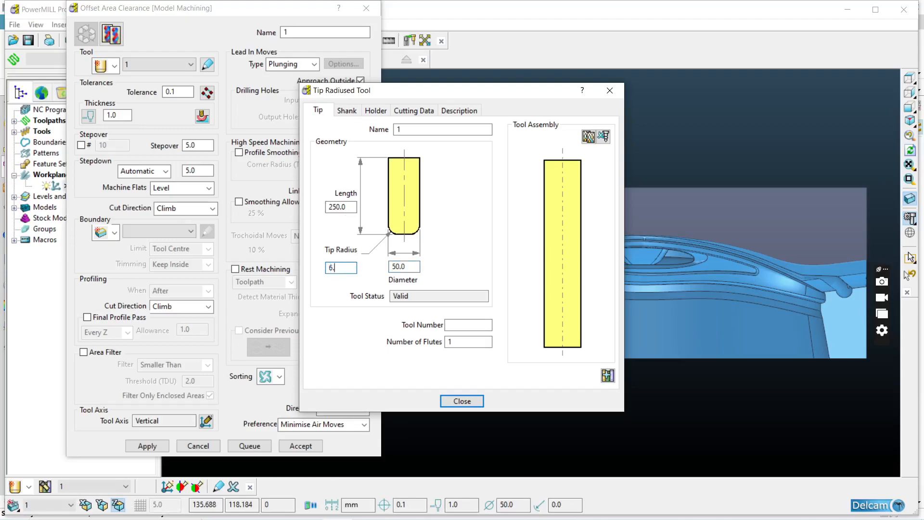
left_click(463, 401)
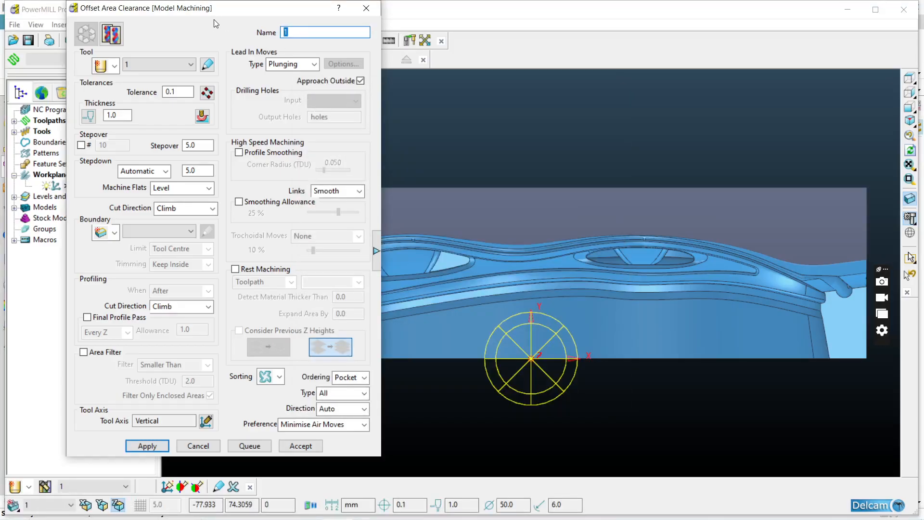
Name the toolpath 1.50BULLP8.RF.TAP and set its lead-in moves to Ramping with Approach Outside turned off.
type("1.50BULLP8.RF.TAP")
key("ctrl+a")
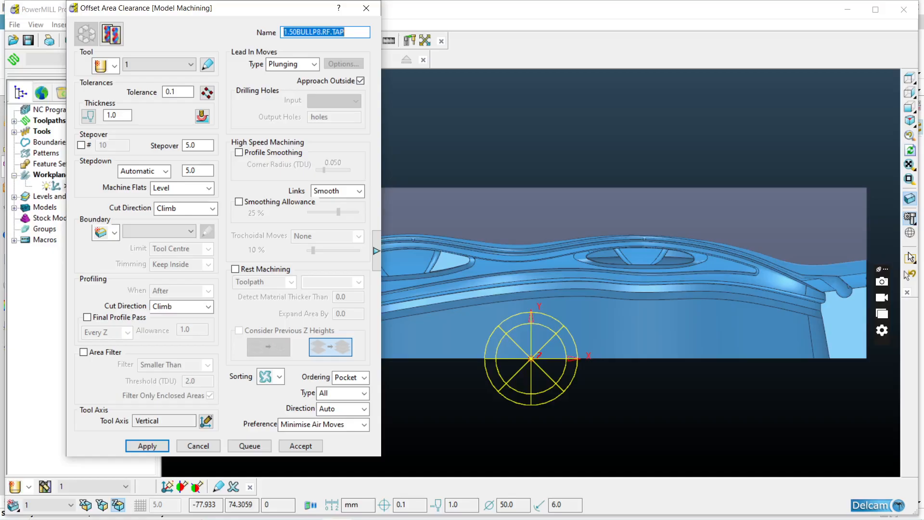
left_click(313, 64)
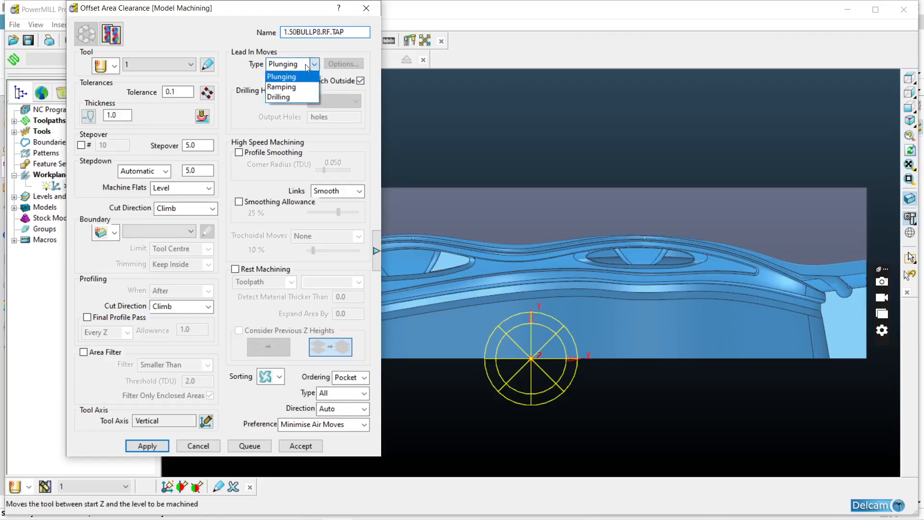
left_click(289, 87)
left_click(361, 81)
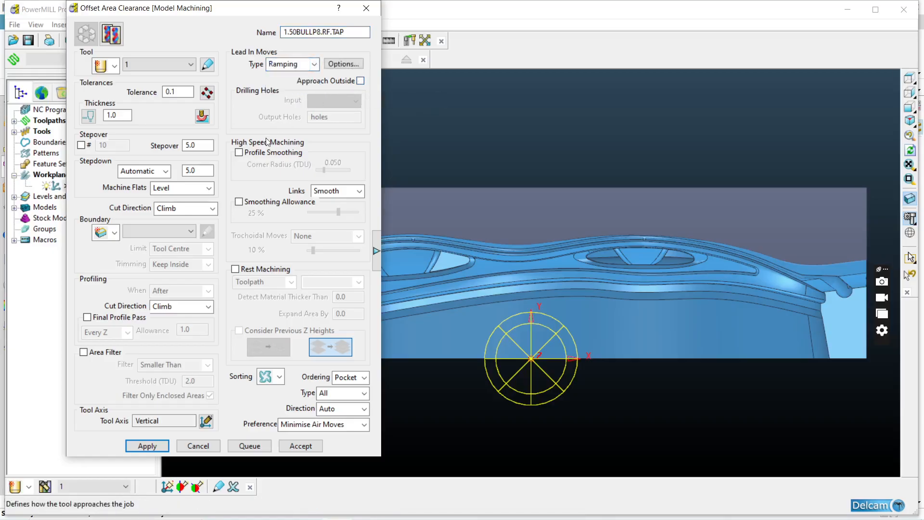
Enable Profile Smoothing and Smoothing Allowance for the toolpath, and check the advanced slice and offset machining settings.
left_click(239, 152)
left_click(238, 202)
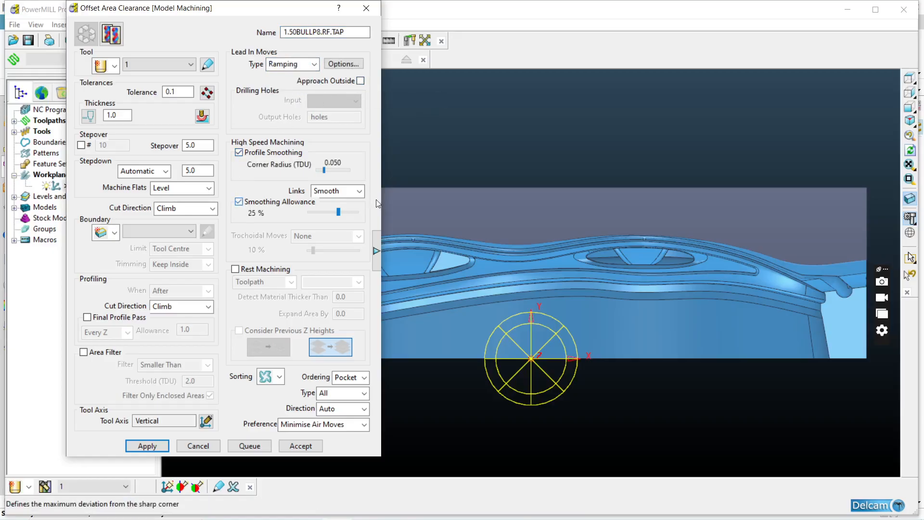
left_click(376, 247)
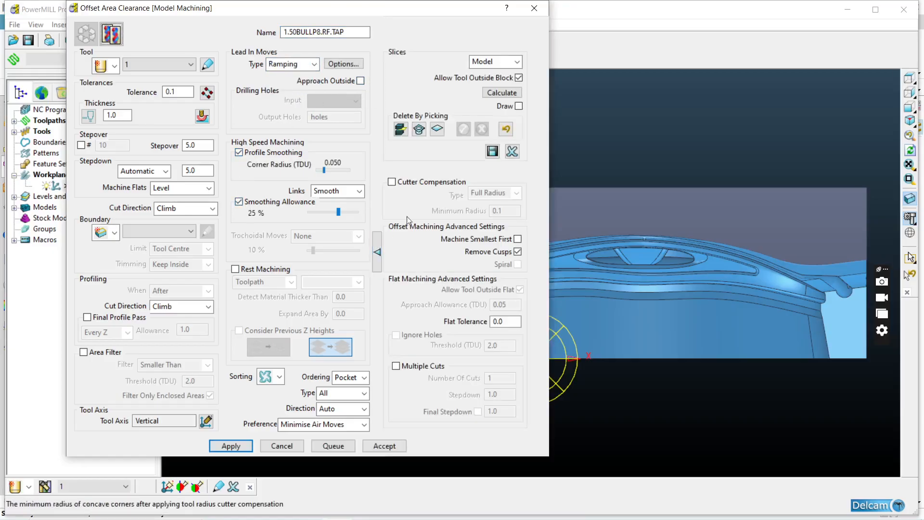
left_click(377, 251)
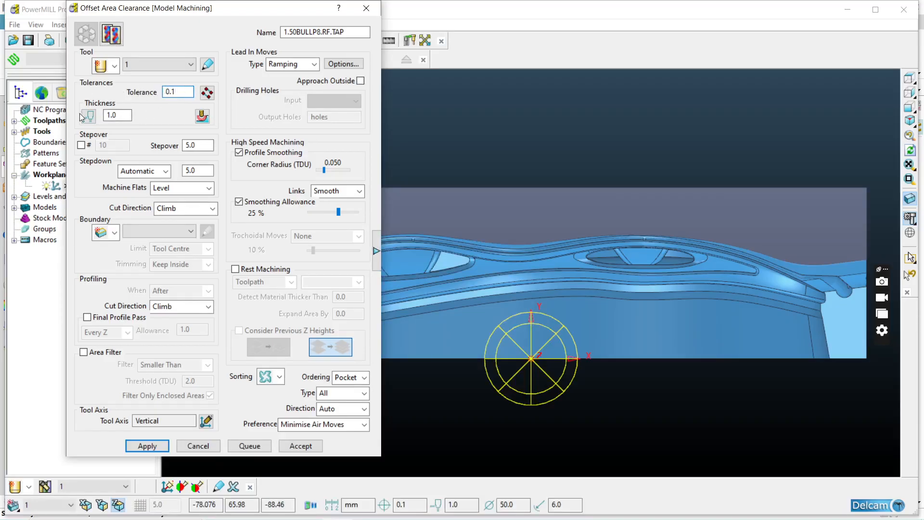
Split the toolpath thickness into radial and axial values and set the axial thickness to 0.3.
double_click(117, 116)
double_click(195, 145)
left_click(175, 114)
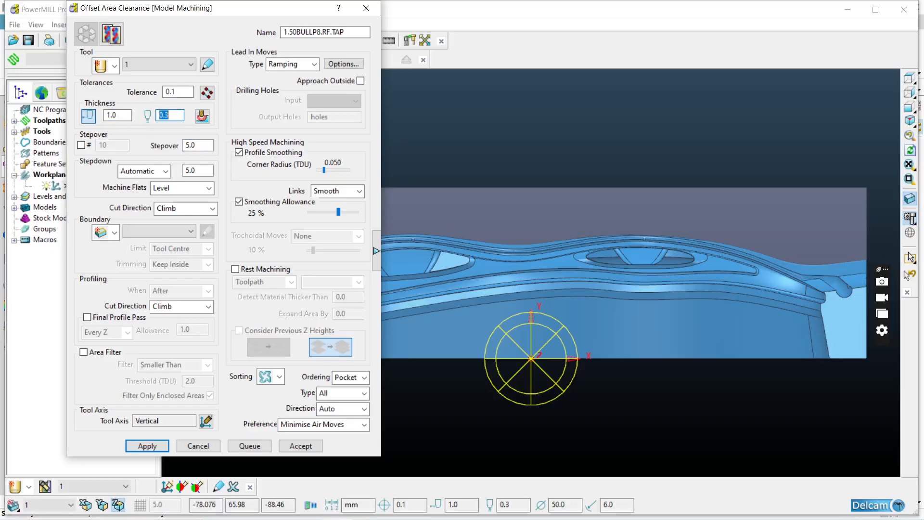
scroll(529, 296, "up", 2)
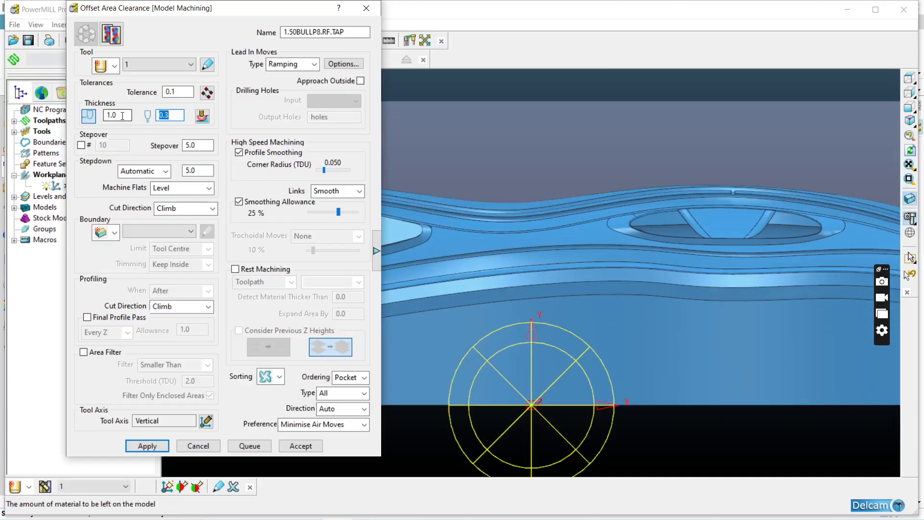
double_click(105, 114)
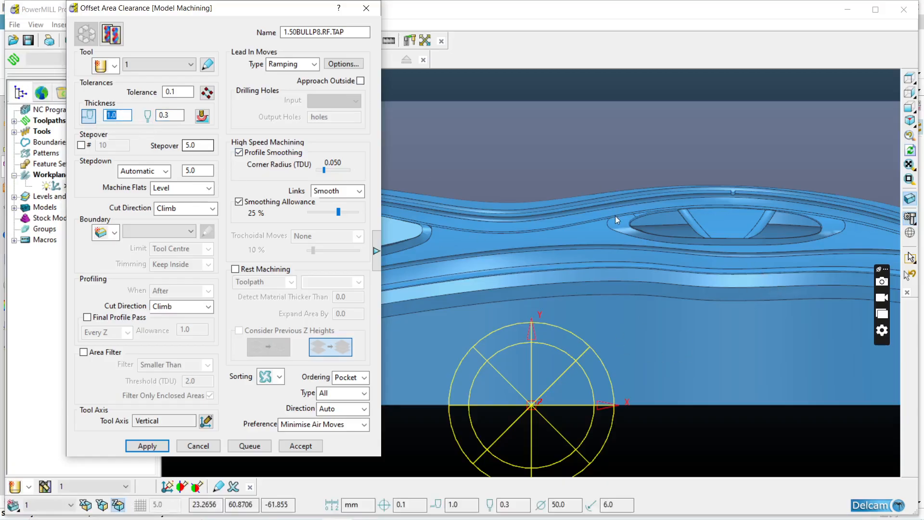
Set the roughing toolpath's stepover to 25 and its stepdown to 1.0.
double_click(201, 145)
type("25.")
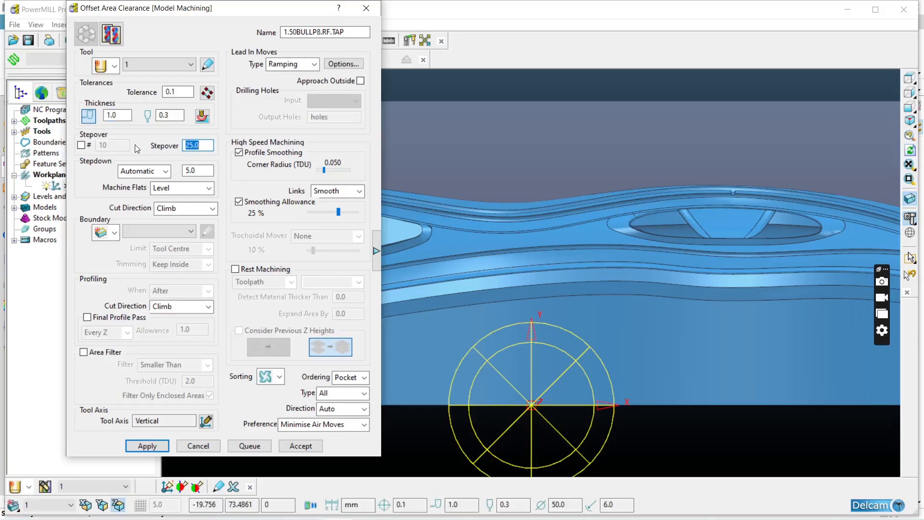
key("BackSpace")
type(".")
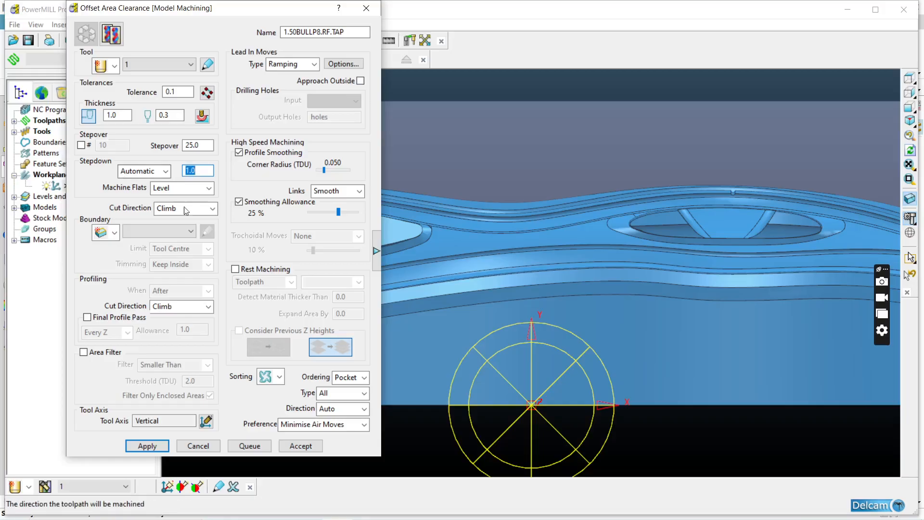
Change both the area clearance cut direction and the profiling cut direction to Any.
left_click(200, 209)
left_click(193, 217)
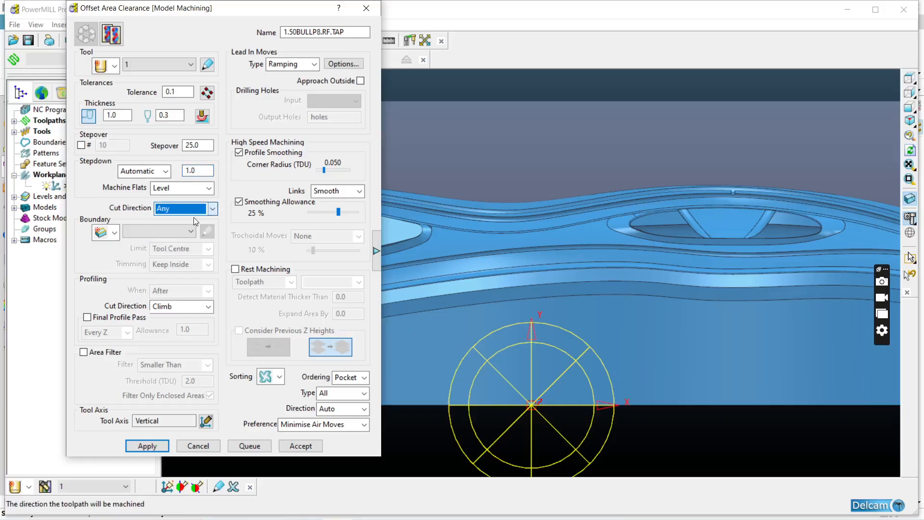
left_click(193, 306)
left_click(183, 324)
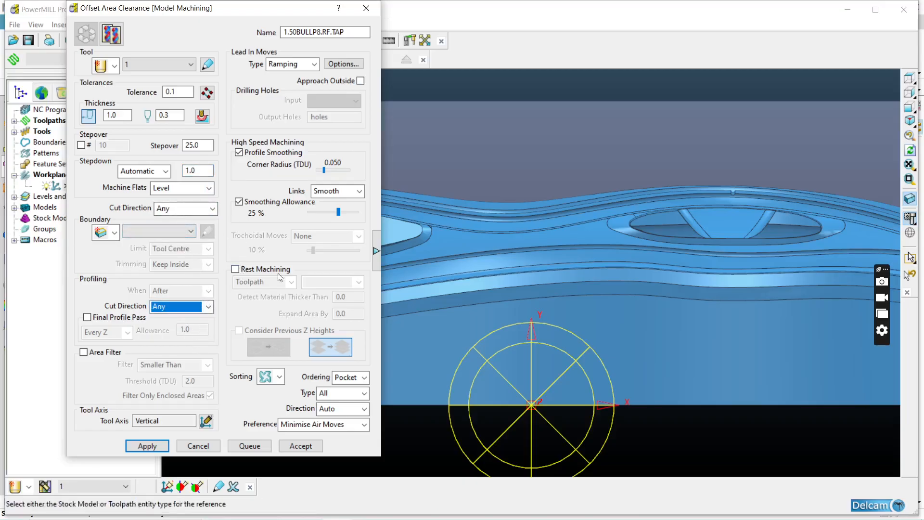
Calculate the Offset AreaClear toolpath with the current settings and close its form.
left_click(376, 252)
left_click(377, 252)
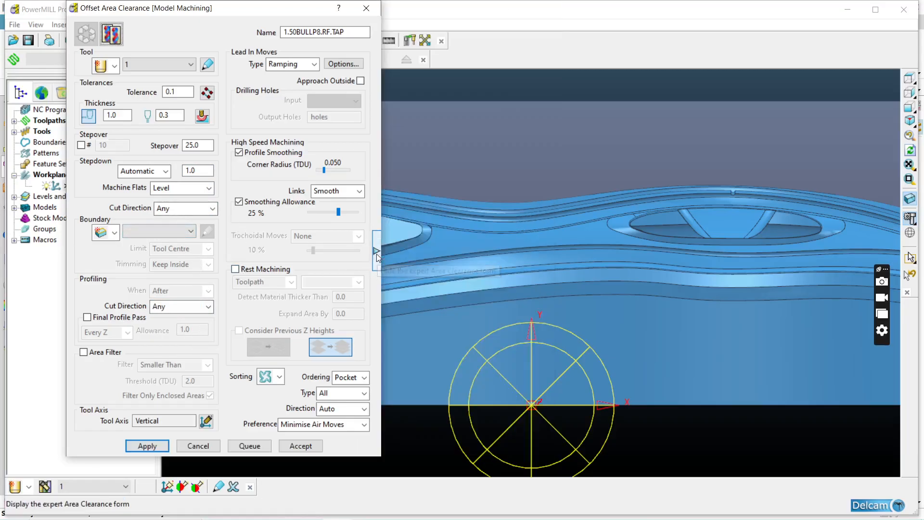
scroll(750, 230, "down", 3)
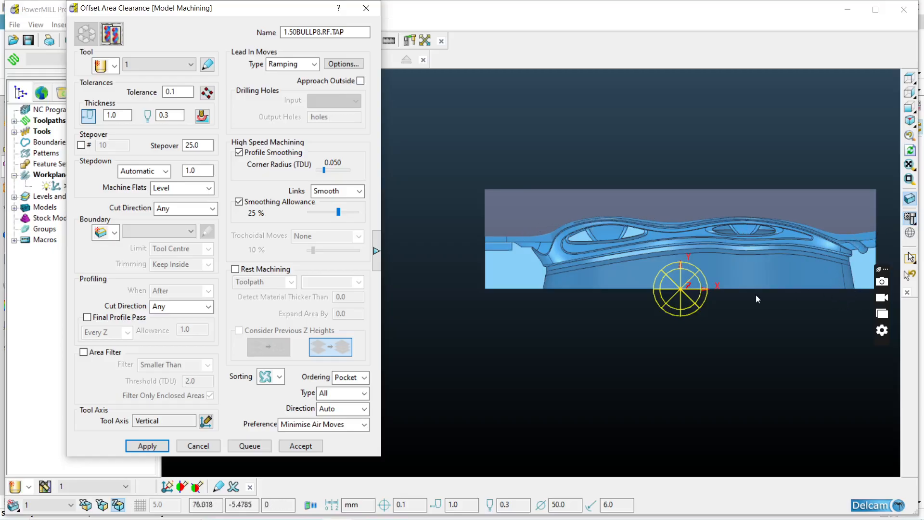
scroll(588, 212, "up", 1)
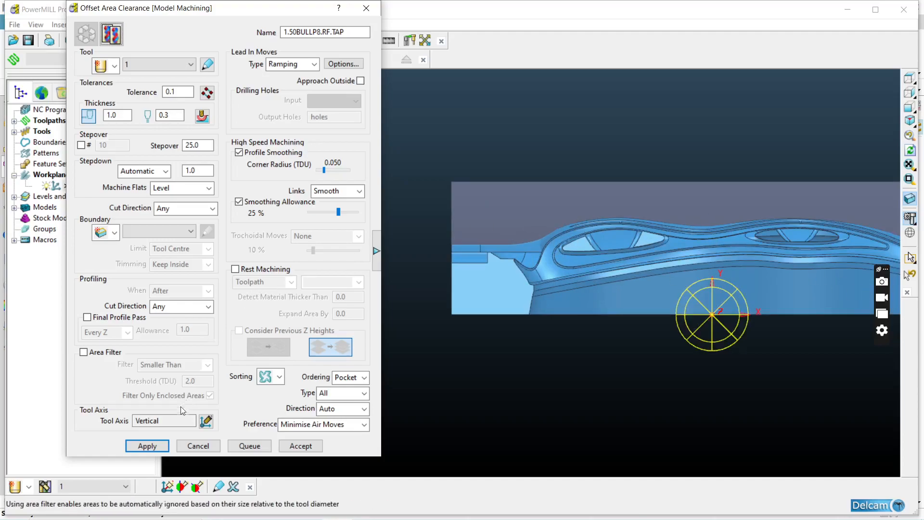
left_click(153, 448)
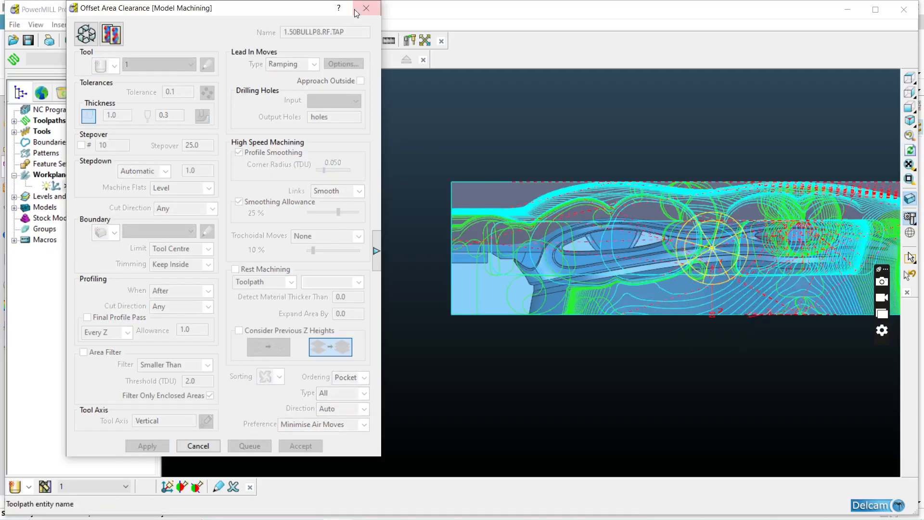
key("Escape")
Define the rapid move heights' safe area relative to workplane 1 and reset them to safe heights.
middle_click_drag(487, 286, 614, 138)
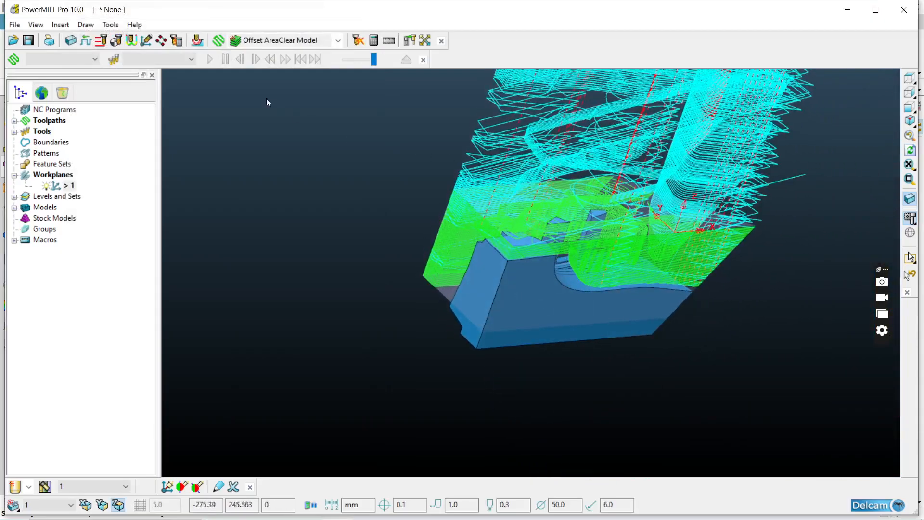
middle_click_drag(390, 175, 602, 119)
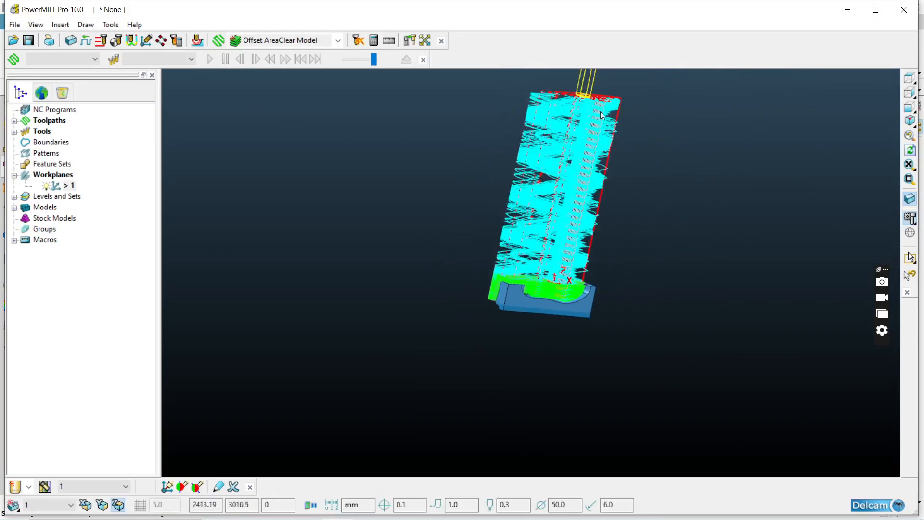
scroll(525, 209, "down", 2)
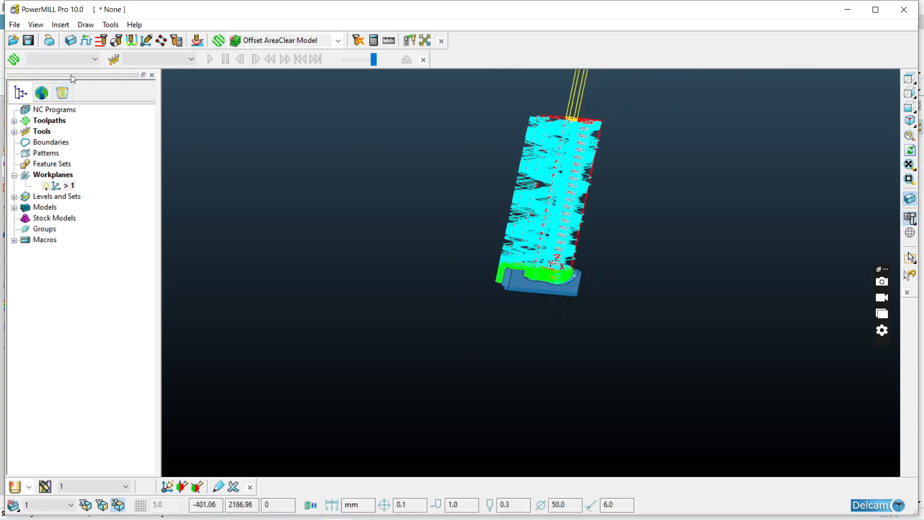
left_click(102, 40)
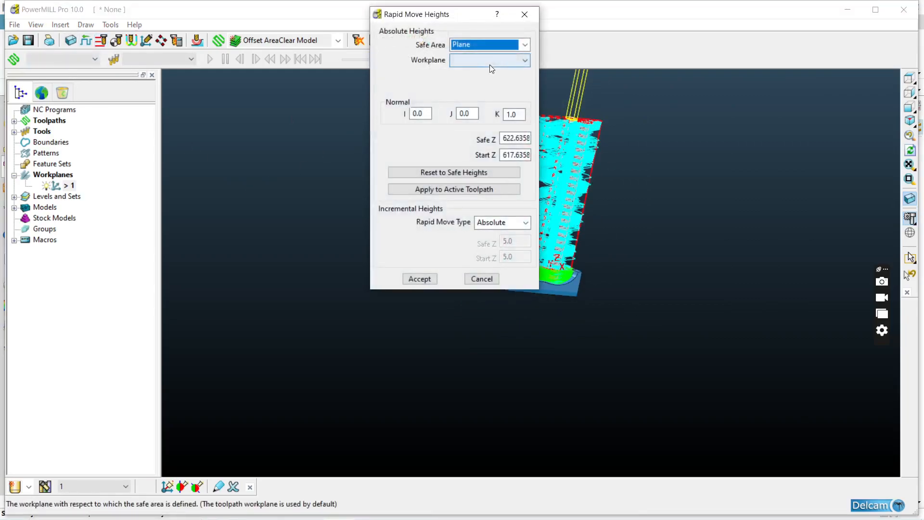
left_click(489, 62)
left_click(487, 80)
left_click(475, 172)
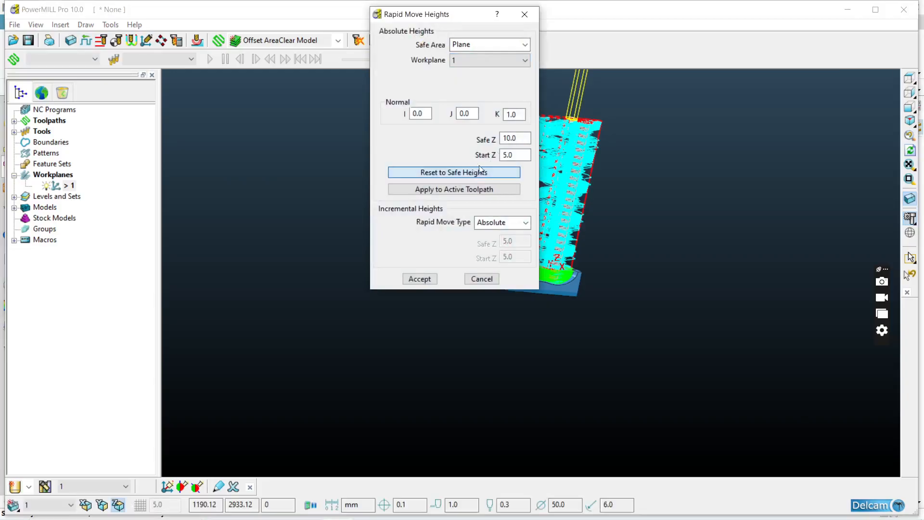
Set Safe Z to 100 and Start Z to 50, apply them to the active toolpath and accept the rapid move heights.
double_click(529, 137)
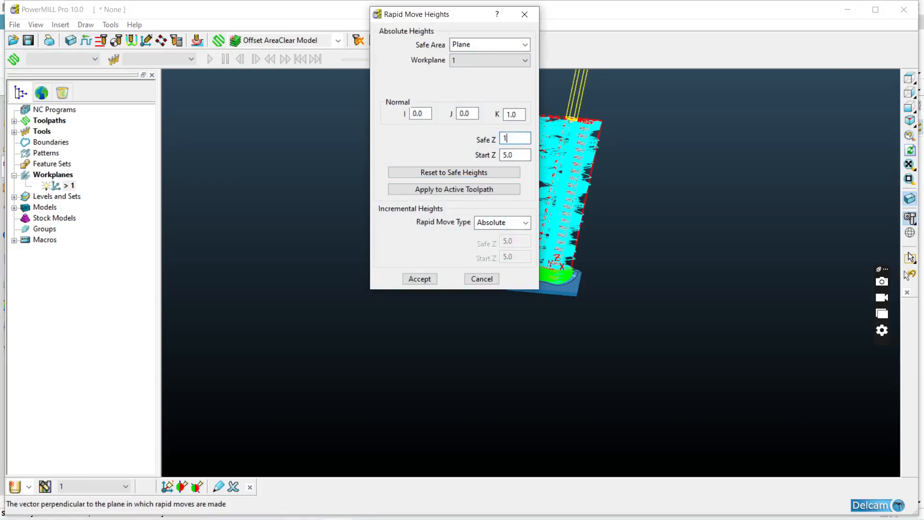
key("Return")
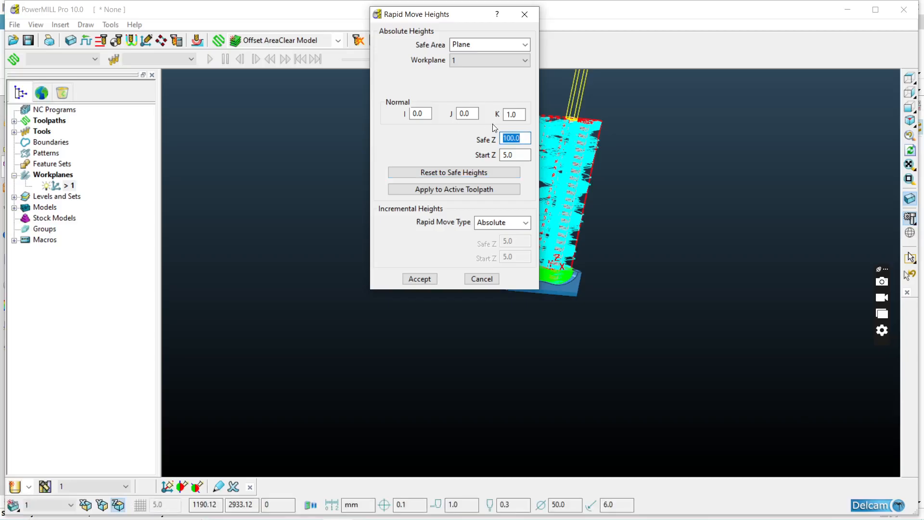
double_click(530, 158)
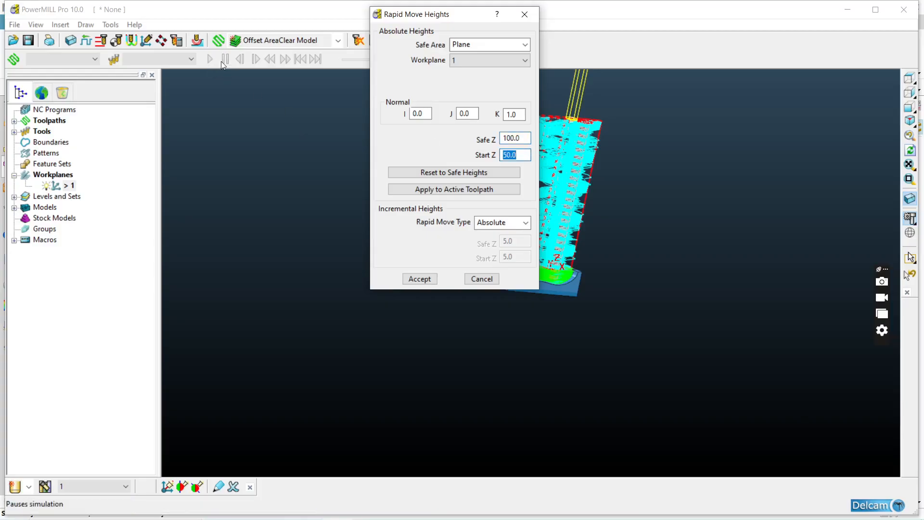
left_click(455, 189)
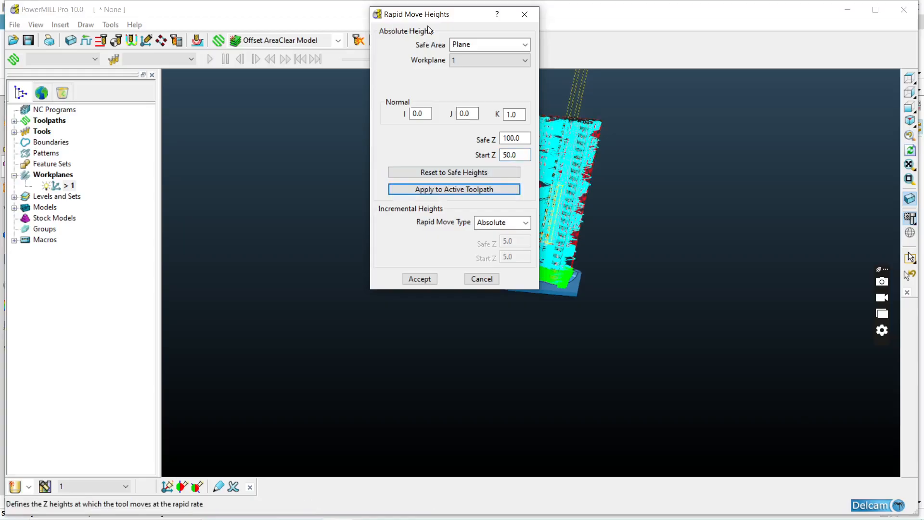
left_click(419, 279)
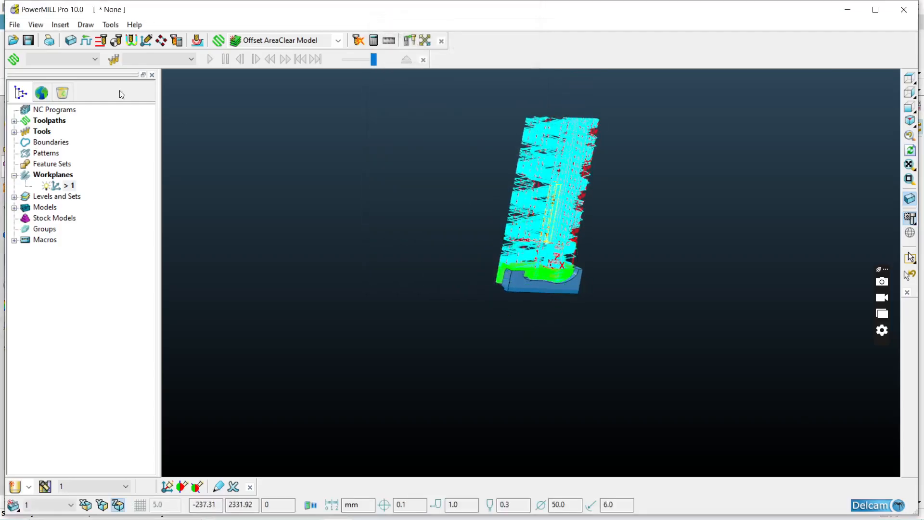
Set the plunge distance to 3.0 in the toolpath's leads and links.
left_click(131, 42)
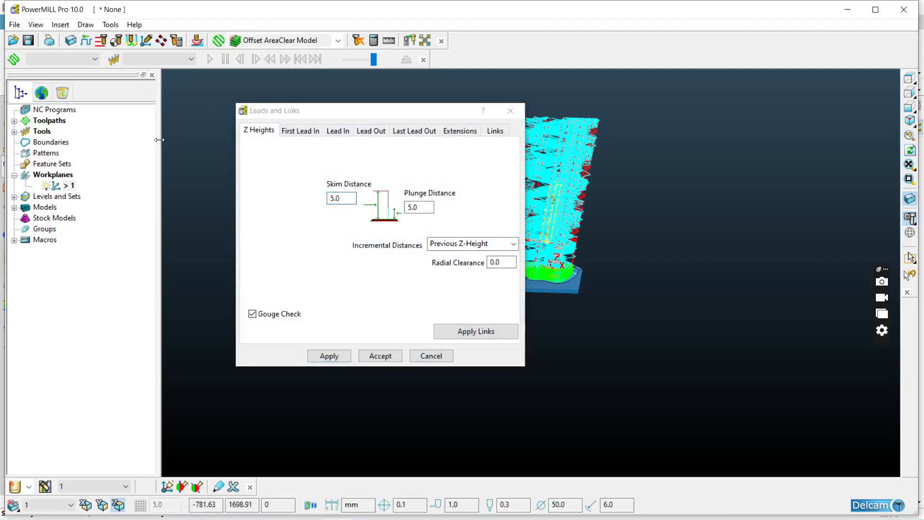
type("3")
key("Return")
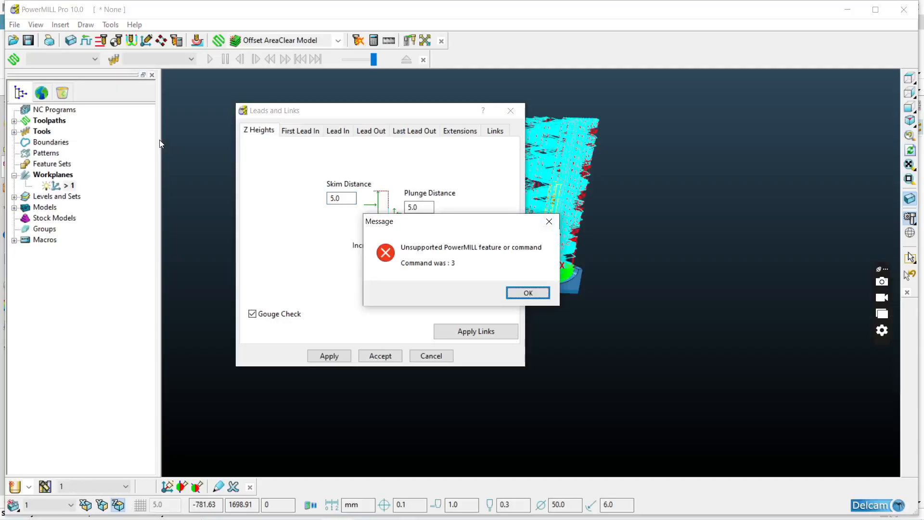
left_click(528, 293)
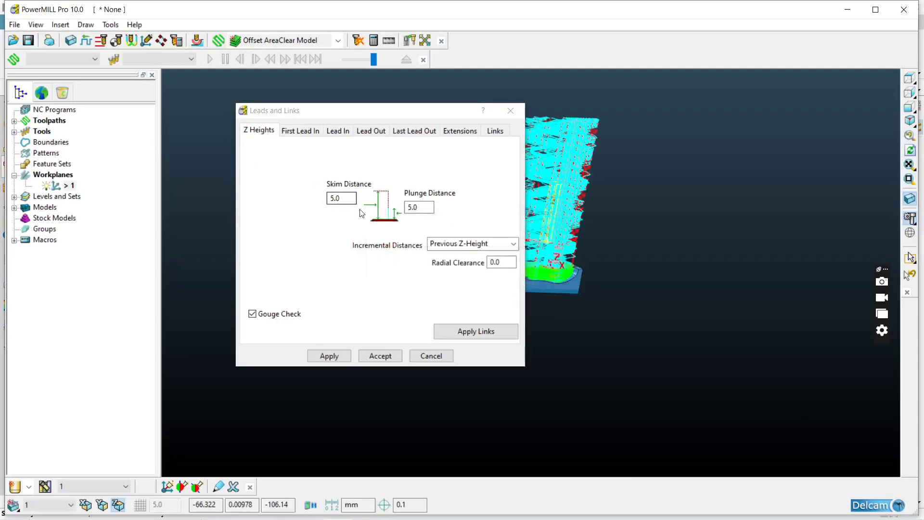
left_click_drag(427, 208, 222, 172)
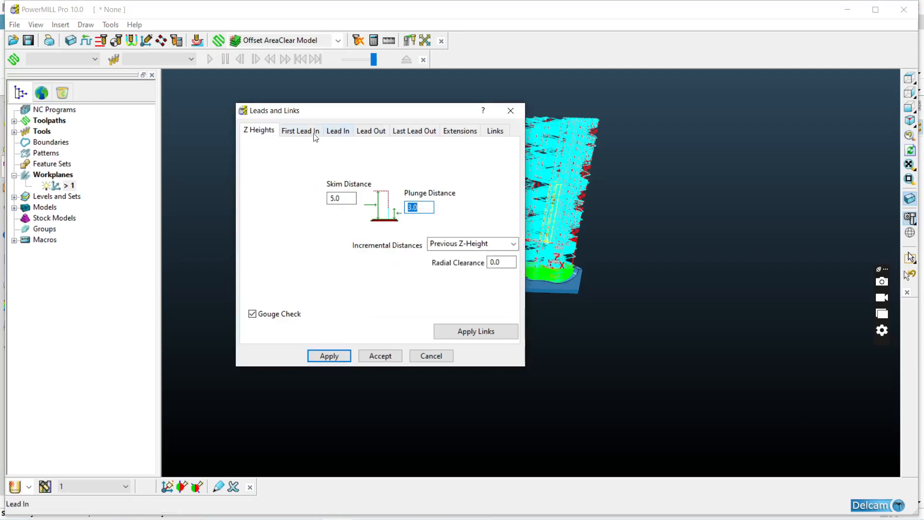
Set the first-choice lead in to None and check the first lead in, lead out, last lead out and extension settings.
left_click(344, 131)
left_click(313, 149)
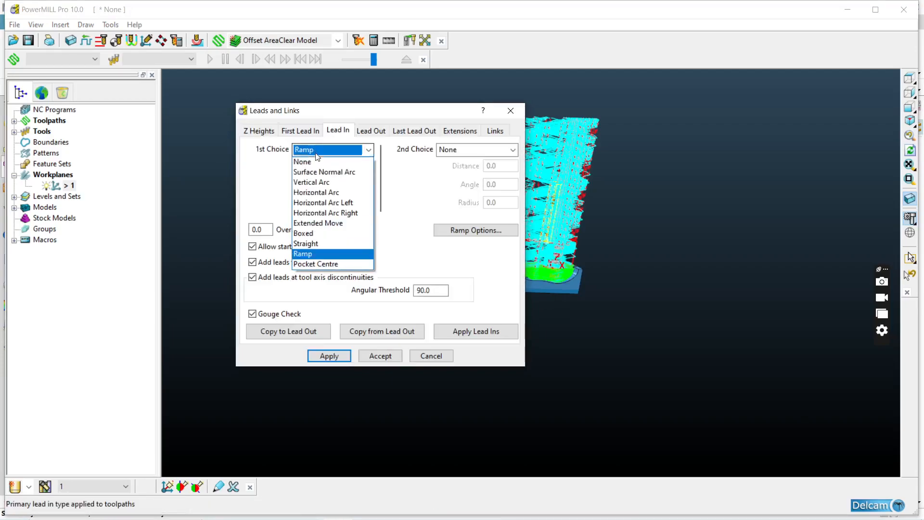
left_click(308, 159)
left_click(313, 133)
left_click(337, 129)
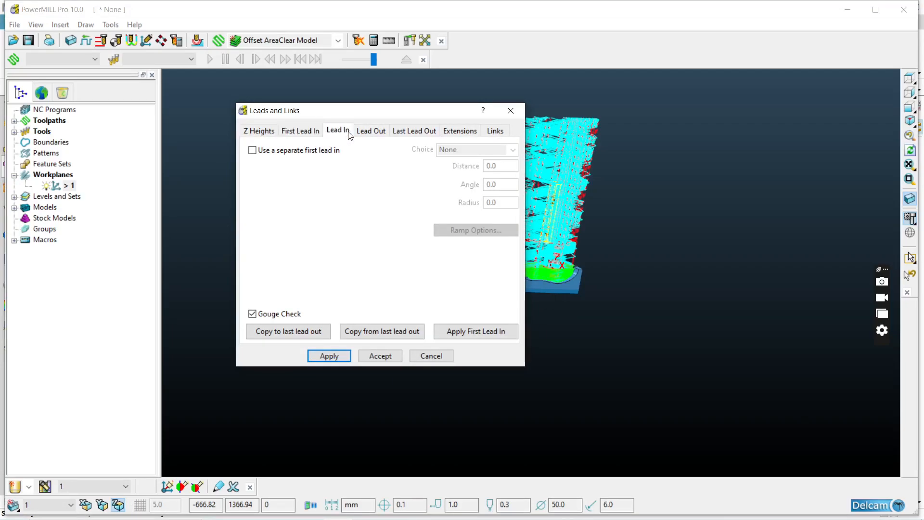
left_click(369, 131)
left_click(415, 131)
left_click(460, 131)
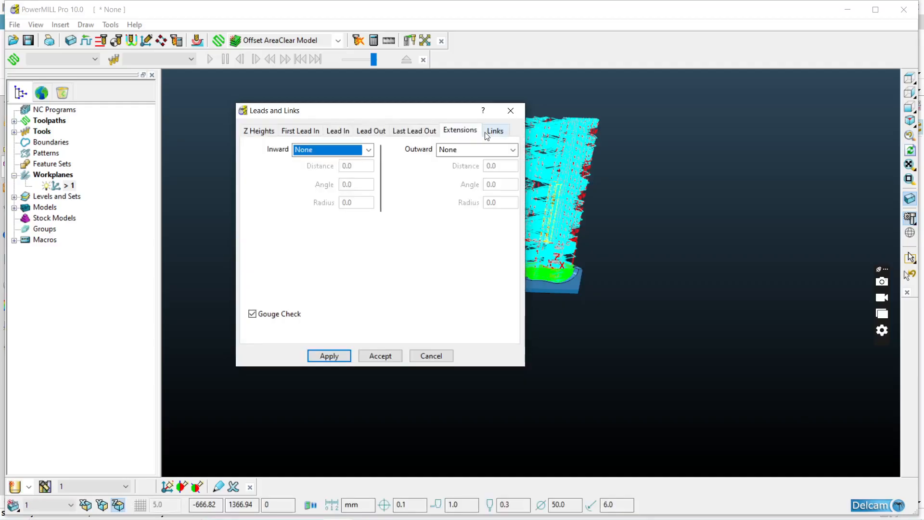
Set the short links to Stepdown and the long and default links to Skim, and apply them to the toolpath.
left_click(495, 131)
left_click(490, 151)
left_click(481, 192)
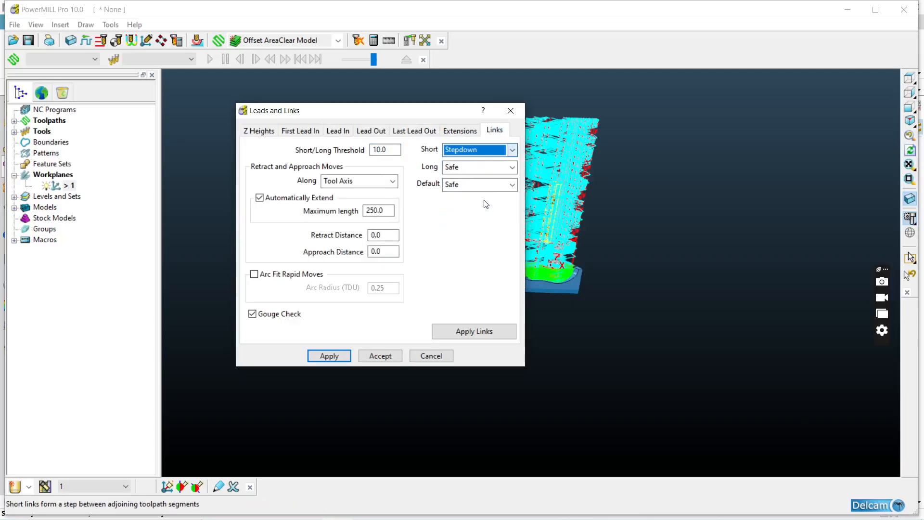
left_click(487, 168)
left_click(476, 200)
left_click(475, 186)
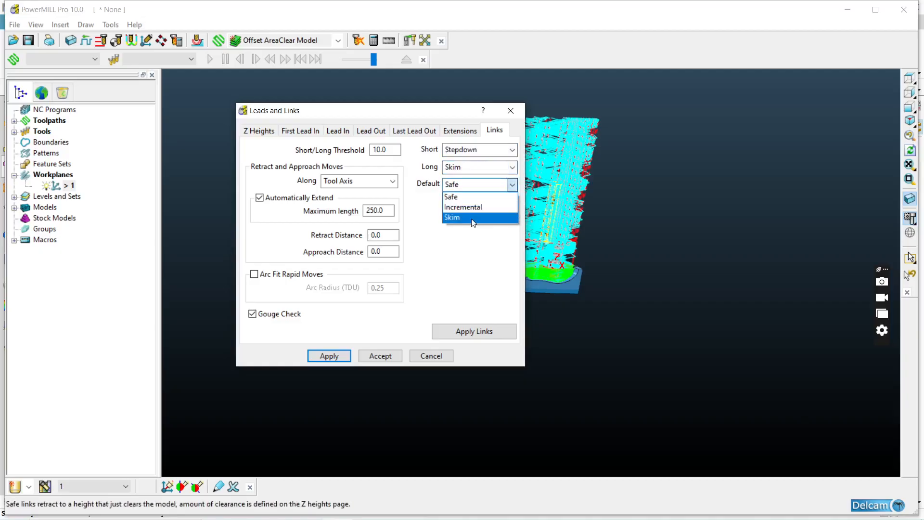
left_click(472, 218)
left_click(491, 342)
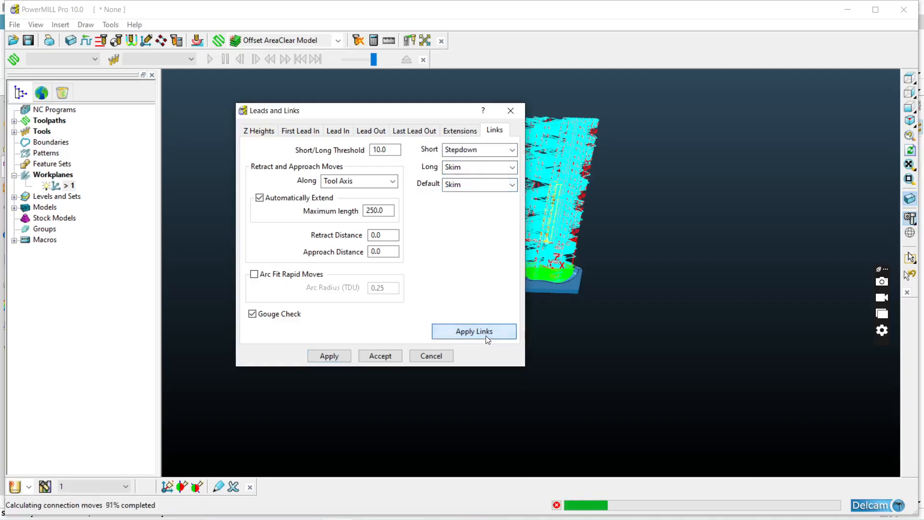
left_click(328, 355)
left_click(380, 355)
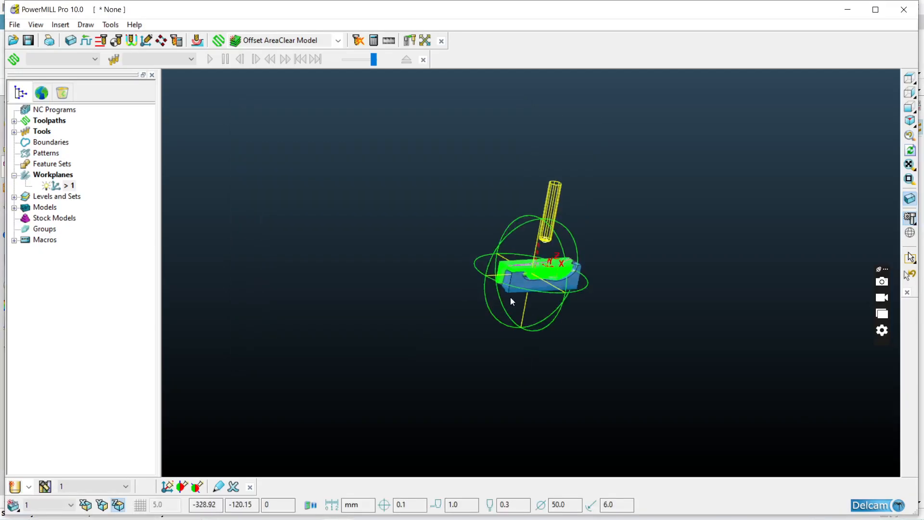
Save the project to the Desktop as CVT 3.
scroll(550, 258, "up", 5)
middle_click_drag(590, 216, 337, 202)
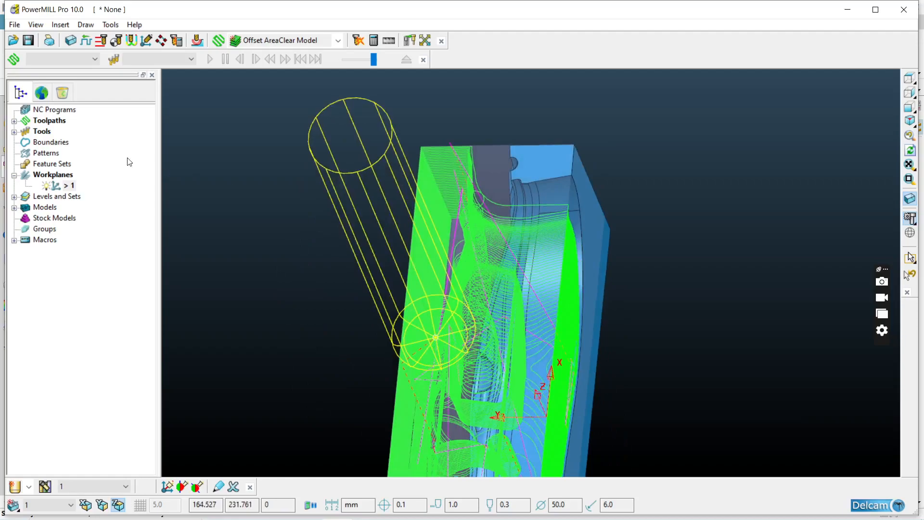
left_click(35, 44)
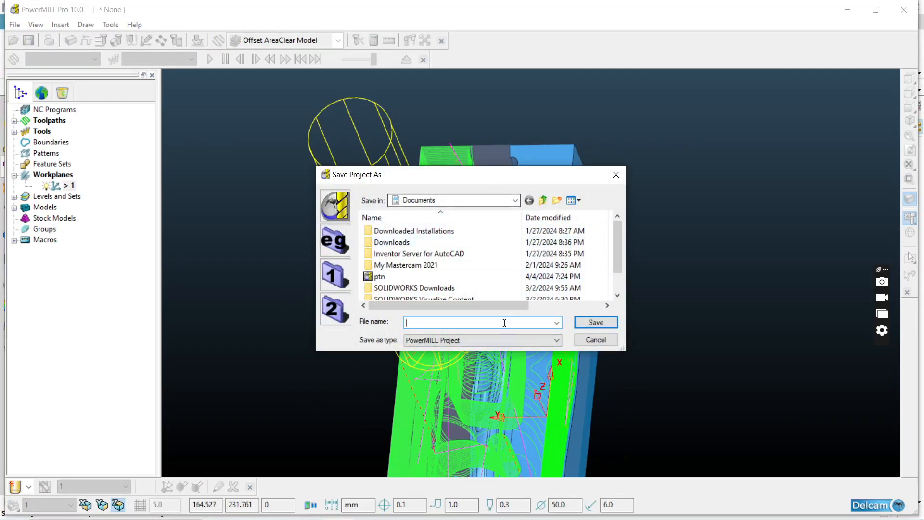
left_click(514, 200)
left_click_drag(518, 276, 510, 217)
left_click(476, 223)
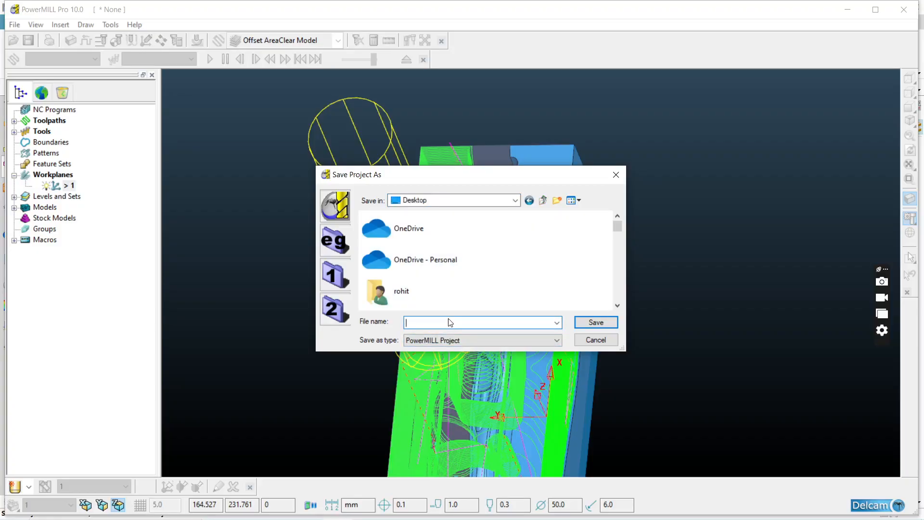
type("V")
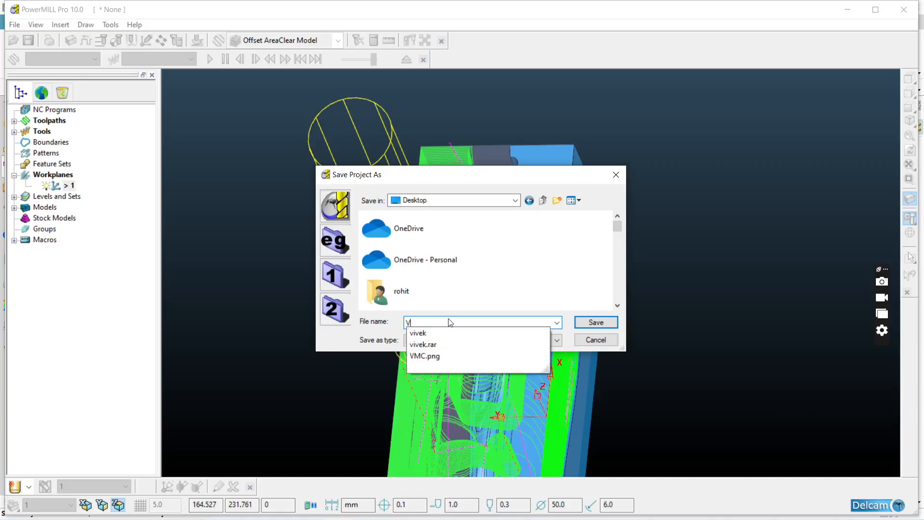
key("BackSpace")
type("CVT")
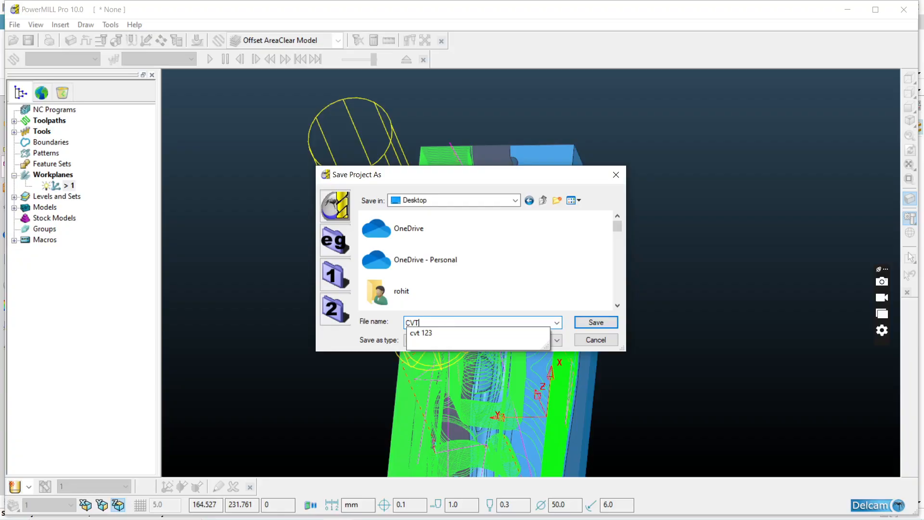
type(" 3")
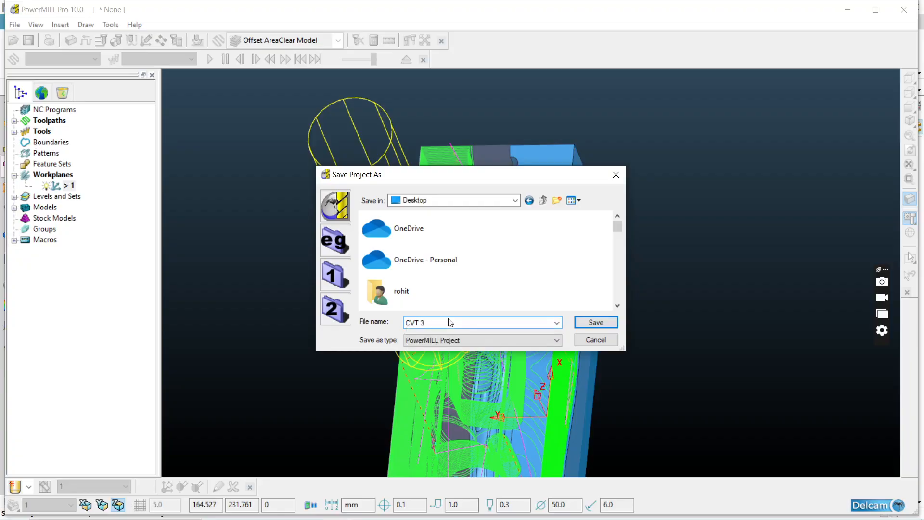
left_click(595, 323)
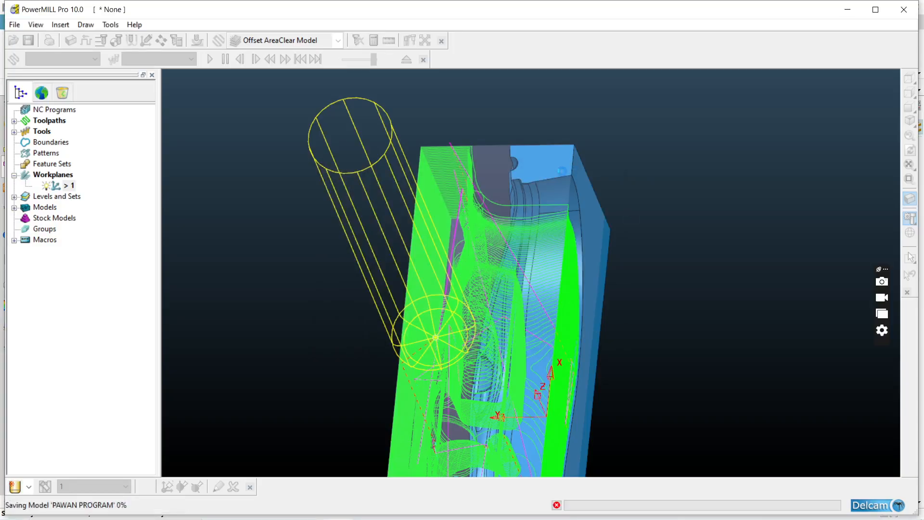
Hide the roughing toolpath 1.50BULLP8.RF.TAP and examine the bare mold model inside its block.
scroll(503, 175, "down", 4)
middle_click_drag(503, 176, 549, 193)
scroll(277, 145, "up", 3)
scroll(696, 249, "up", 3)
middle_click_drag(696, 250, 780, 235)
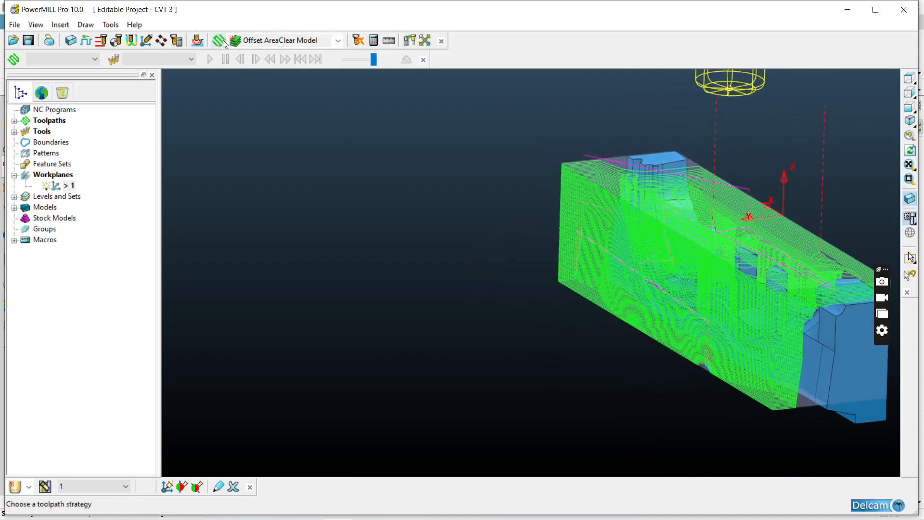
scroll(549, 245, "down", 3)
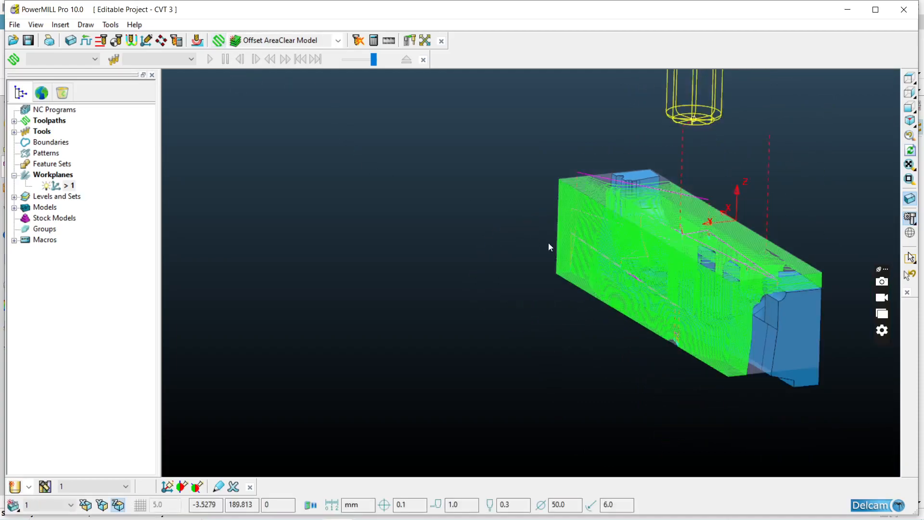
left_click(14, 120)
left_click(45, 132)
left_click(45, 133)
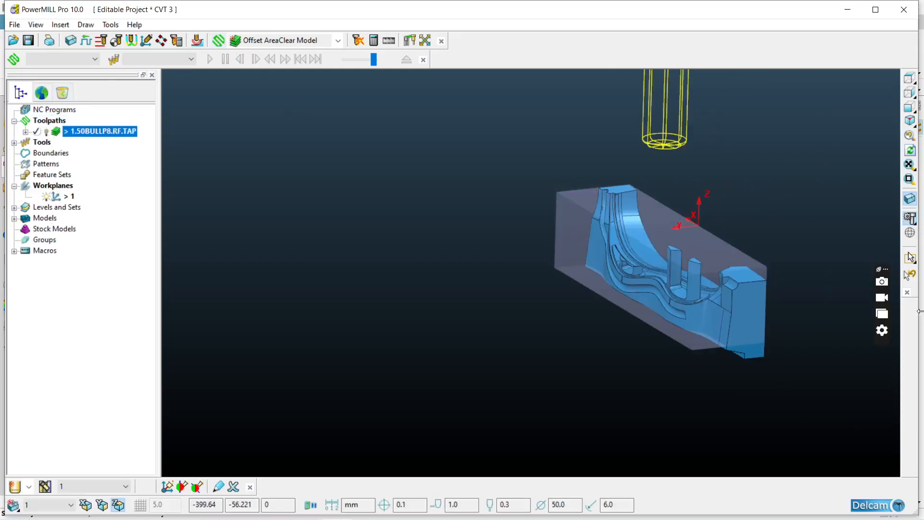
middle_click_drag(493, 247, 693, 318)
scroll(626, 281, "up", 3)
middle_click_drag(627, 281, 703, 258)
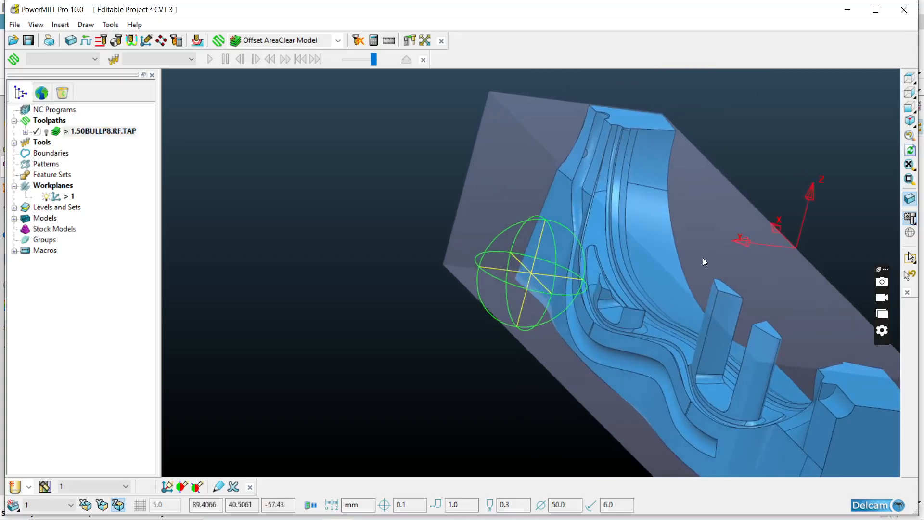
scroll(694, 259, "down", 3)
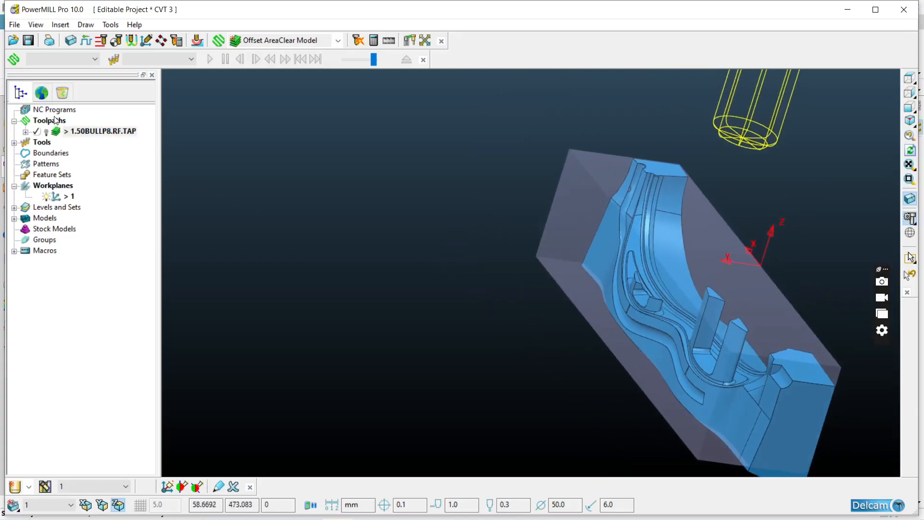
Redisplay the roughing toolpath to inspect it over the model, and hide it again.
left_click(47, 132)
left_click(47, 133)
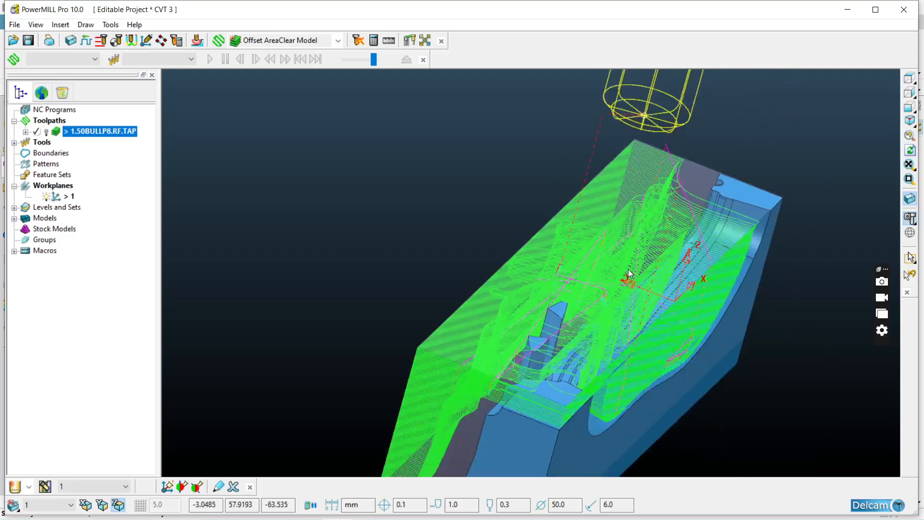
scroll(640, 272, "down", 3)
middle_click_drag(630, 270, 468, 275)
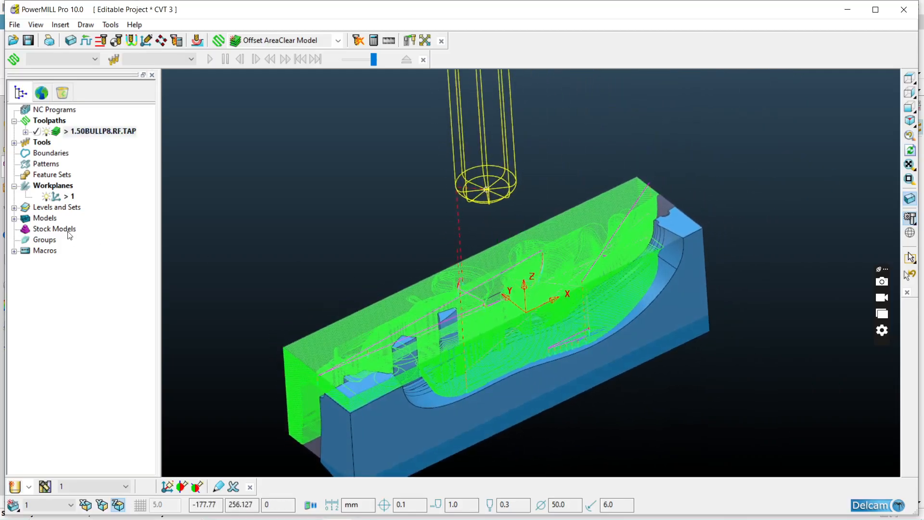
left_click(47, 132)
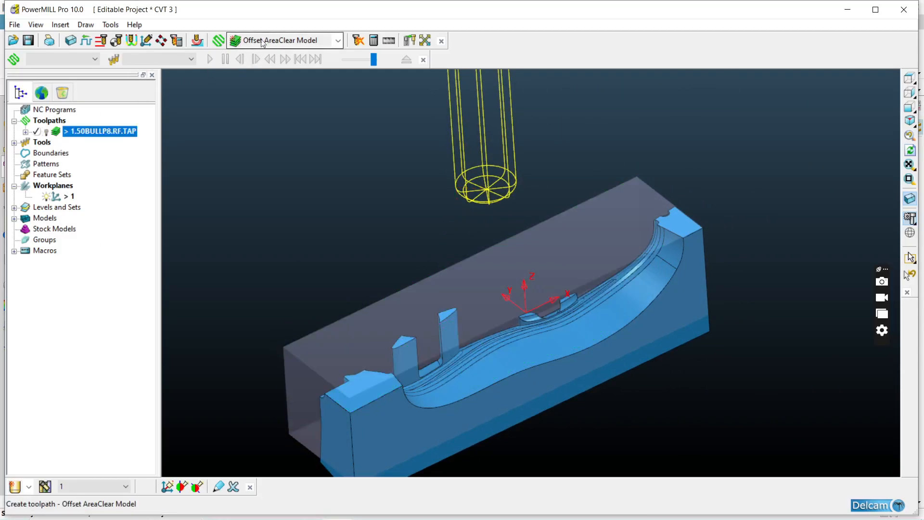
Start a new Offset AreaClear Model toolpath and create a tip radiused tool for it with diameter 25.0 and tip radius 0.8.
left_click(338, 42)
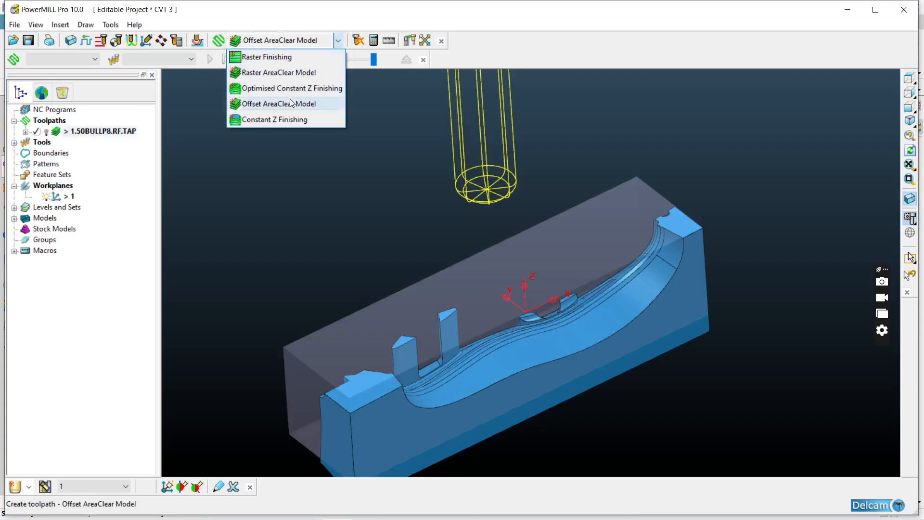
left_click(290, 100)
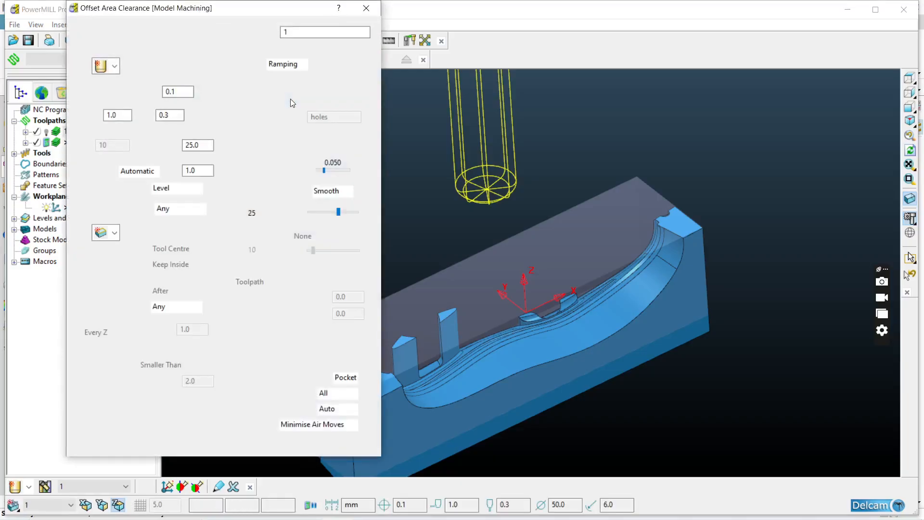
left_click_drag(224, 6, 352, 6)
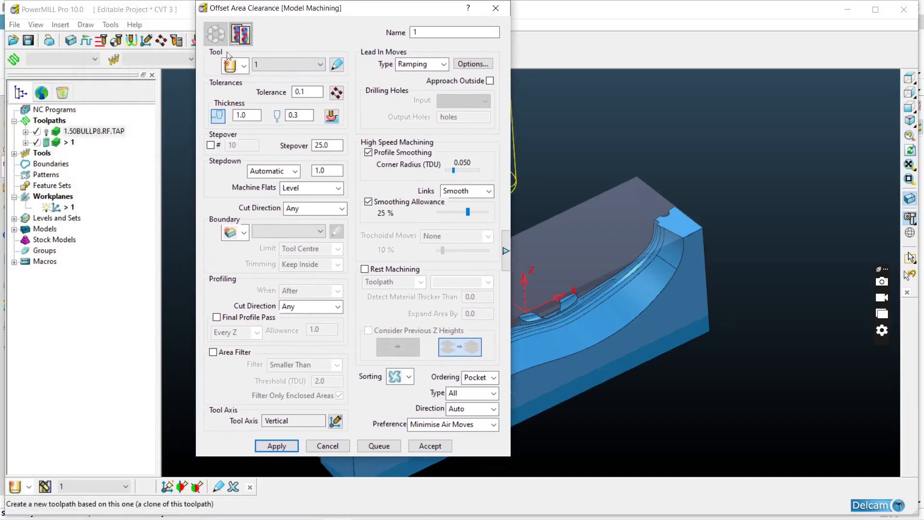
left_click(243, 66)
left_click(230, 117)
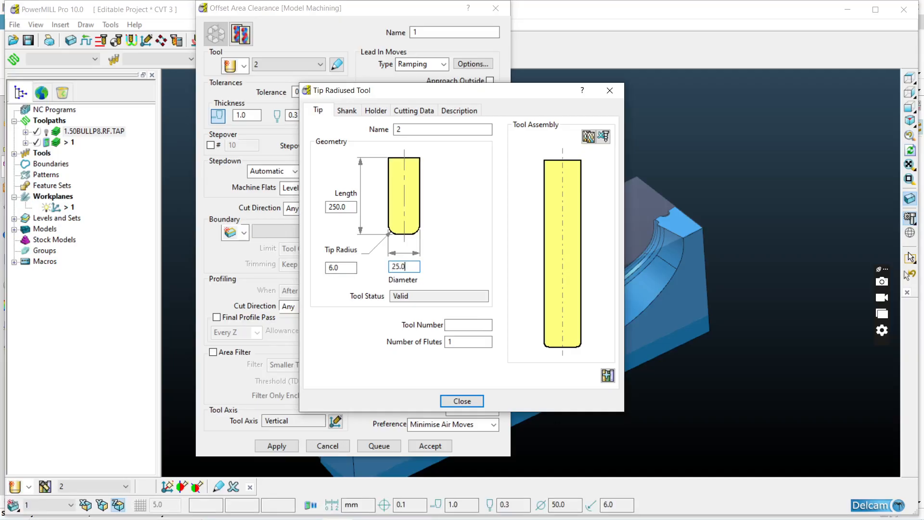
left_click(340, 267)
key("Return")
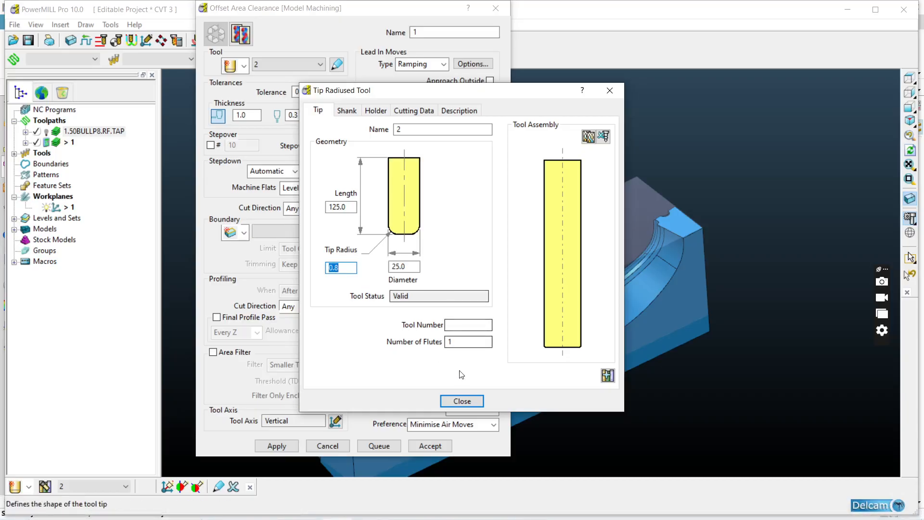
left_click(463, 401)
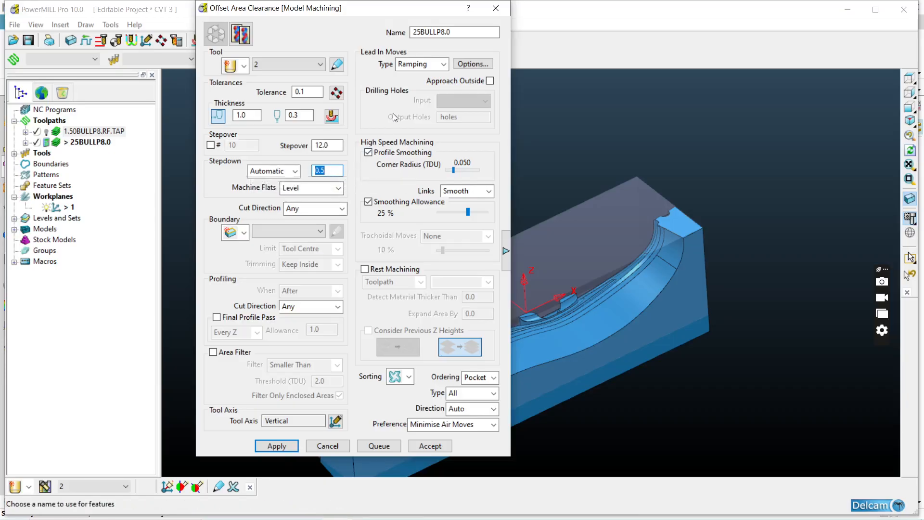
Enable rest machining against toolpath 1.50BULLP8.RF.TAP, calculate the 25BULLP8.0 toolpath and close its settings.
left_click(372, 271)
left_click(488, 282)
left_click(474, 302)
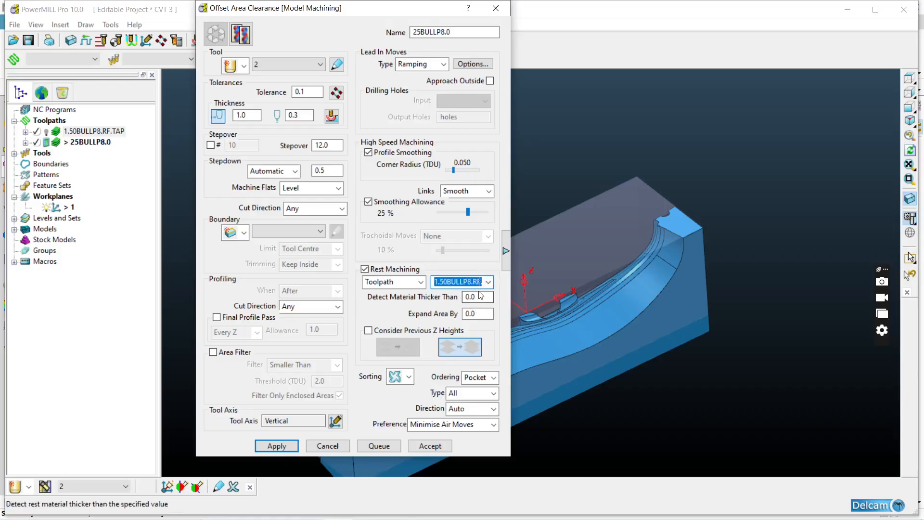
left_click(506, 251)
left_click(506, 251)
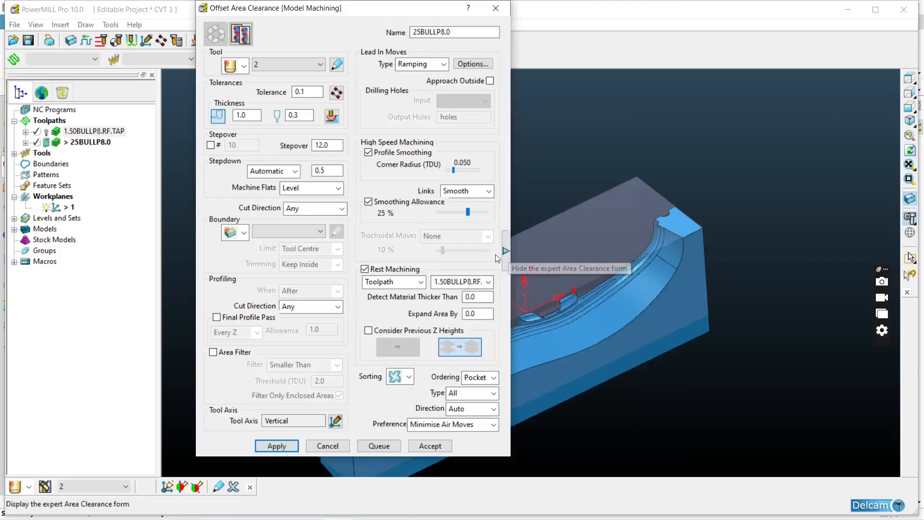
left_click(294, 447)
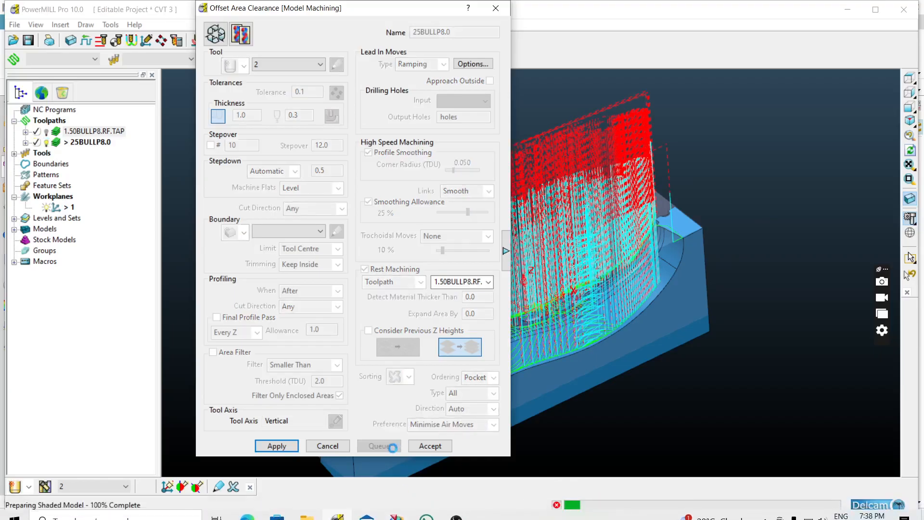
left_click(323, 446)
Set the 25BULLP8.0 toolpath's short links to Stepdown and its long and default links to Skim.
middle_click_drag(563, 313, 688, 314)
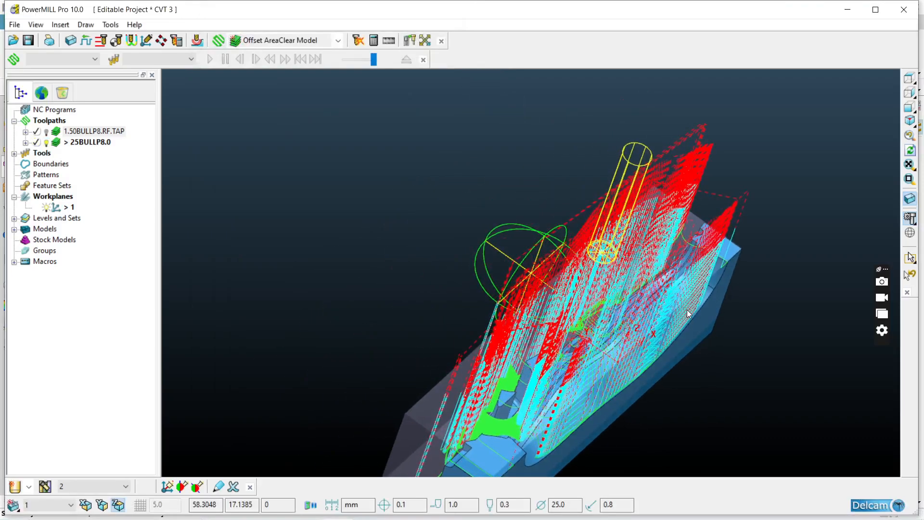
scroll(320, 233, "down", 3)
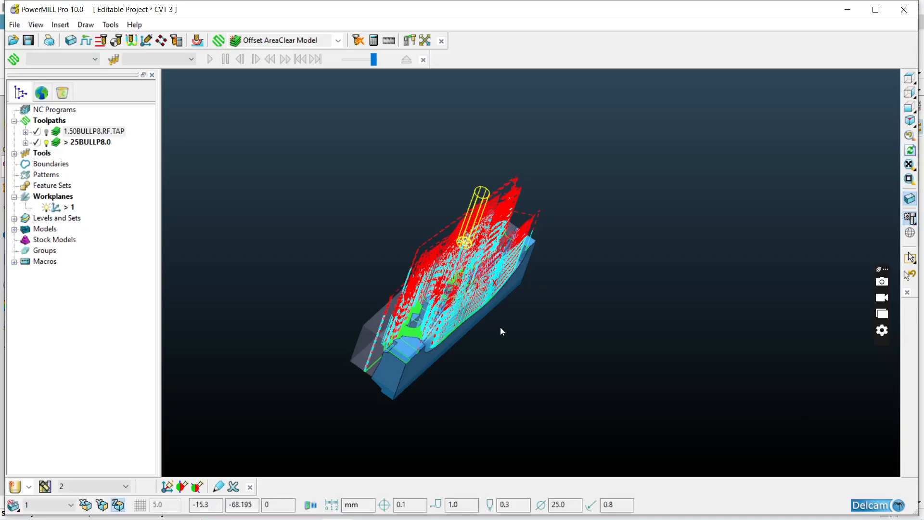
scroll(500, 331, "up", 5)
middle_click_drag(520, 275, 462, 235)
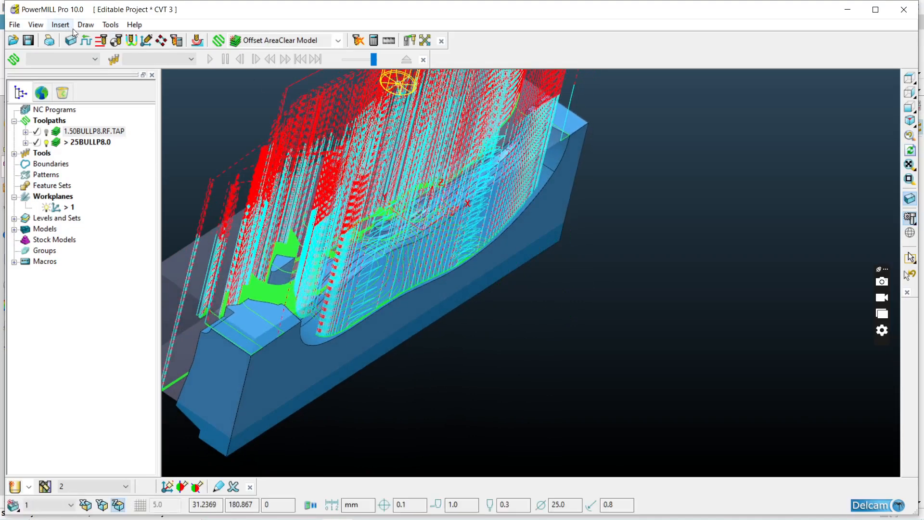
left_click(134, 42)
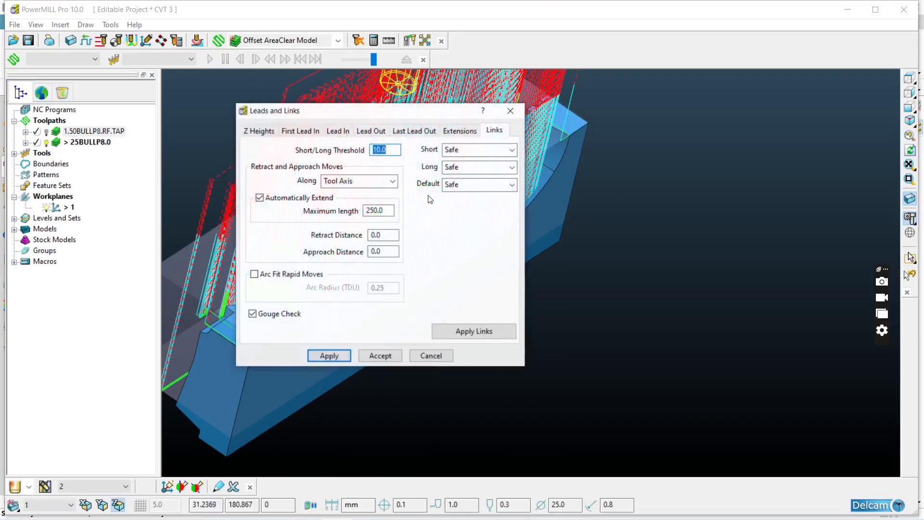
left_click(490, 151)
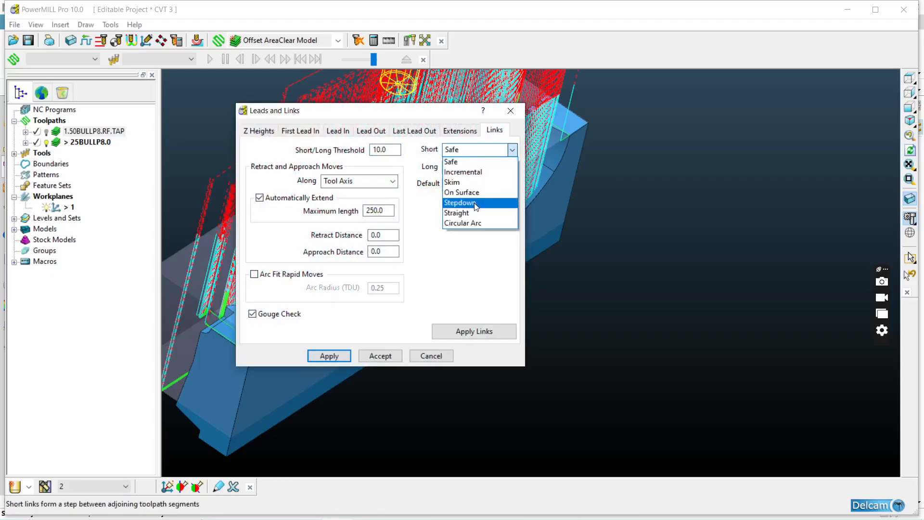
left_click(486, 200)
left_click(485, 167)
left_click(462, 199)
left_click(475, 186)
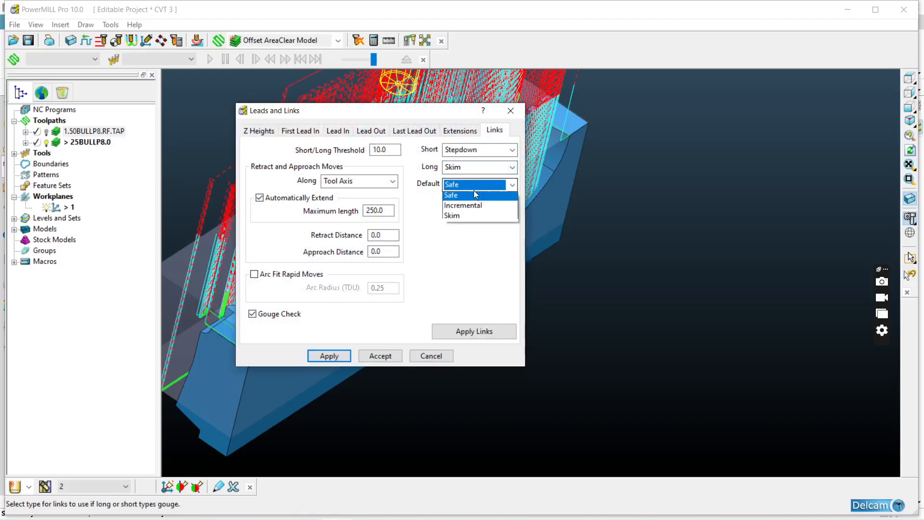
left_click(470, 215)
Set the first choice of the 25BULLP8.0 toolpath's lead-in to None.
left_click(259, 132)
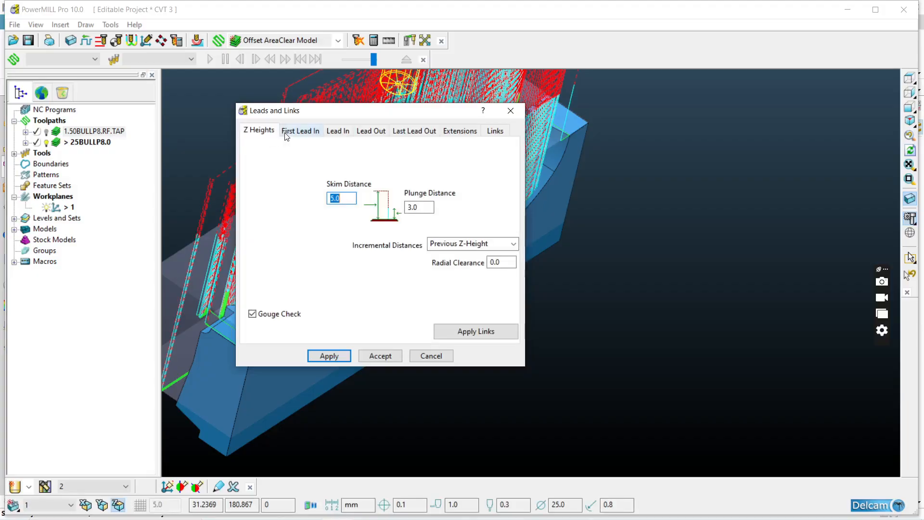
left_click(296, 133)
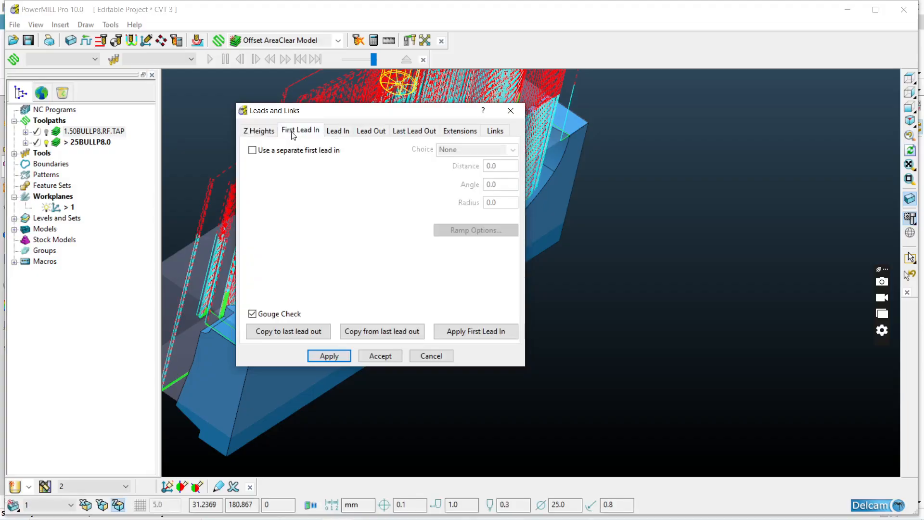
left_click(338, 131)
left_click(327, 150)
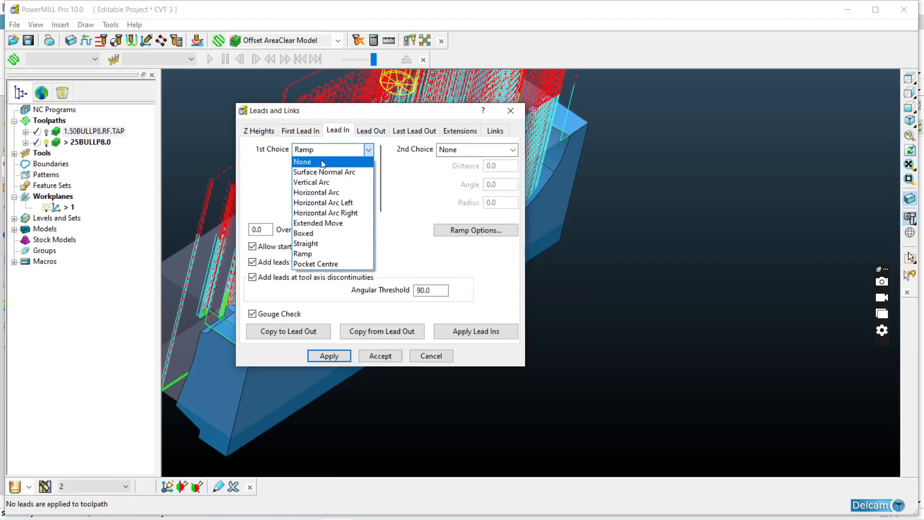
left_click(334, 162)
Review the lead-out, last lead-out and extension settings, apply the links to the 25BULLP8.0 toolpath and close the settings.
left_click(371, 131)
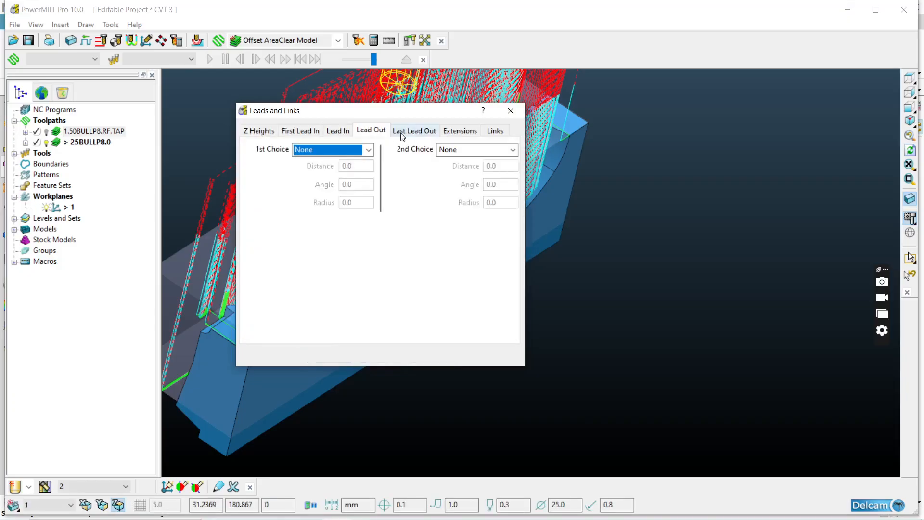
left_click(417, 131)
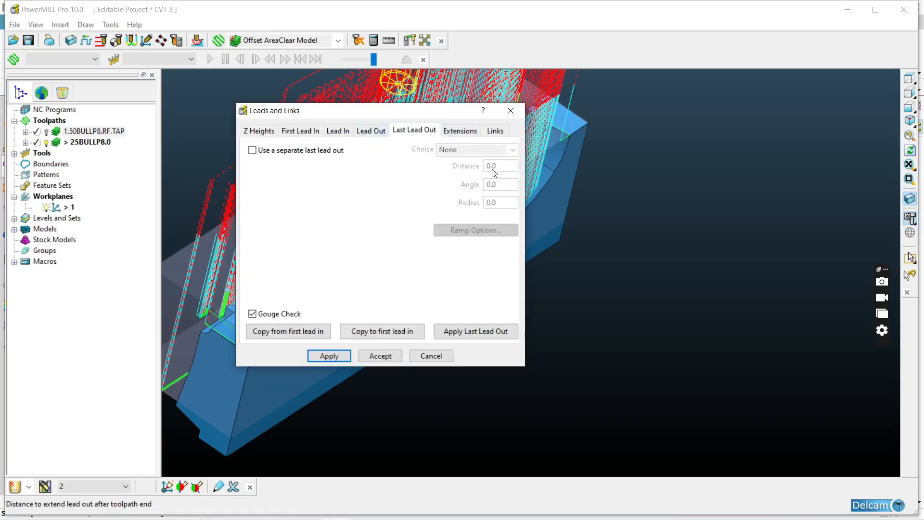
left_click(460, 130)
left_click(367, 131)
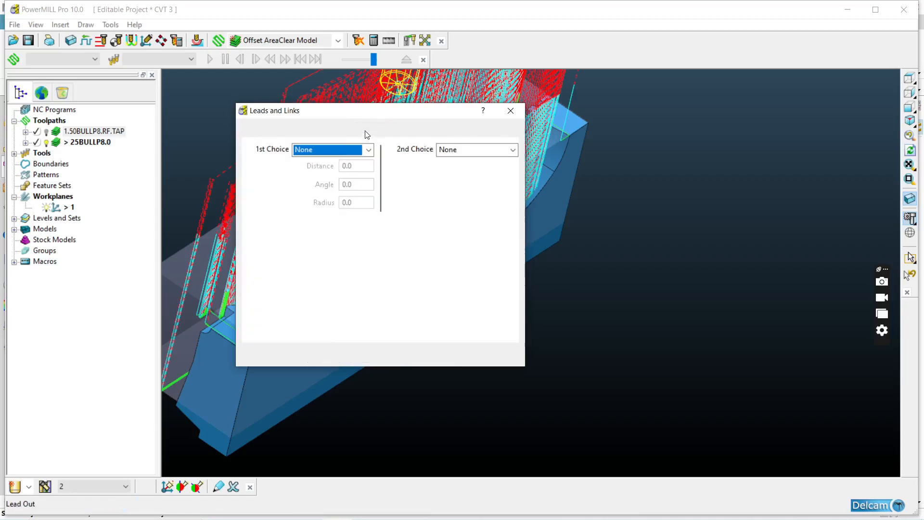
left_click(338, 131)
left_click(460, 130)
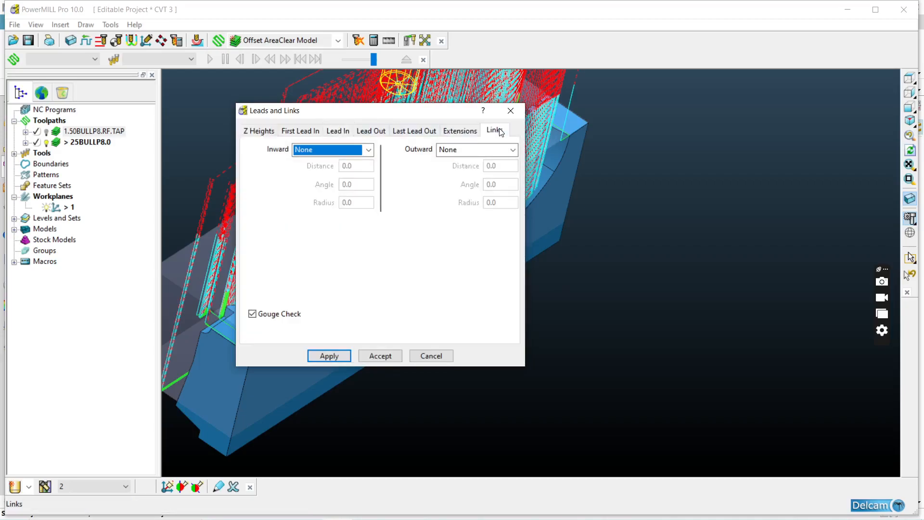
left_click(494, 130)
left_click(460, 330)
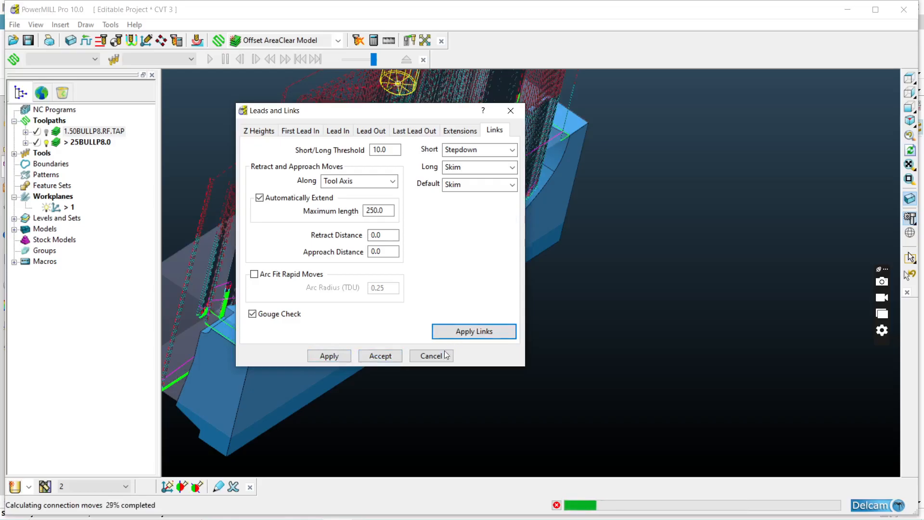
left_click(420, 359)
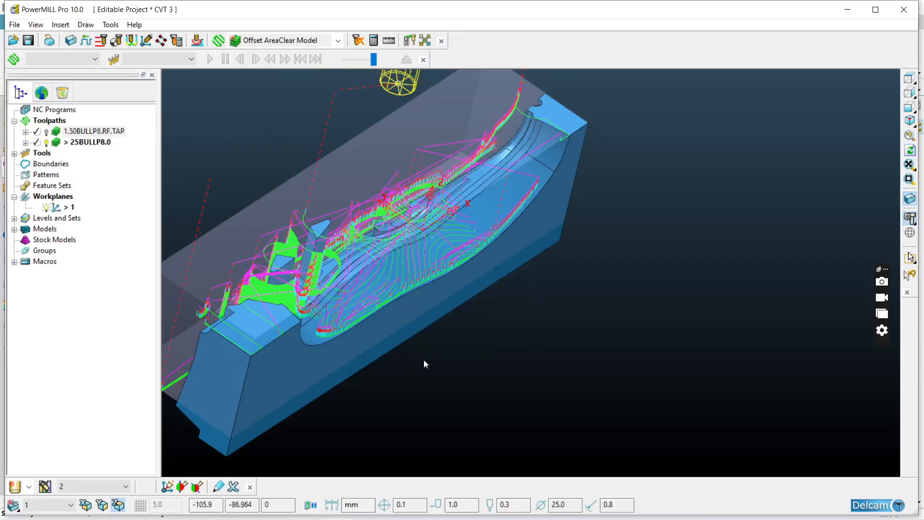
Save the CVT 3 project and inspect the linked 25BULLP8.0 toolpath over the block from several sides.
middle_click_drag(510, 209, 537, 257)
scroll(532, 157, "up", 4)
left_click(28, 41)
middle_click_drag(333, 222, 423, 201)
scroll(382, 216, "down", 4)
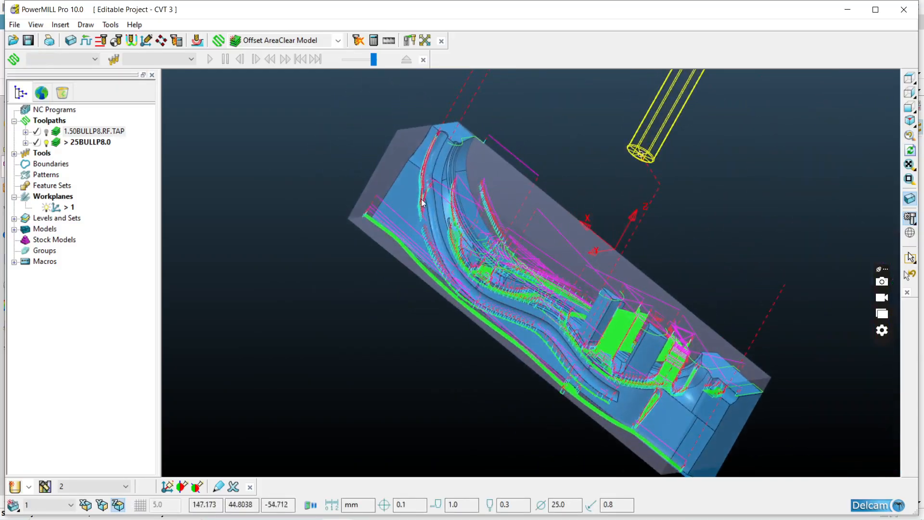
scroll(422, 202, "up", 4)
middle_click_drag(484, 150, 581, 218)
scroll(364, 214, "down", 4)
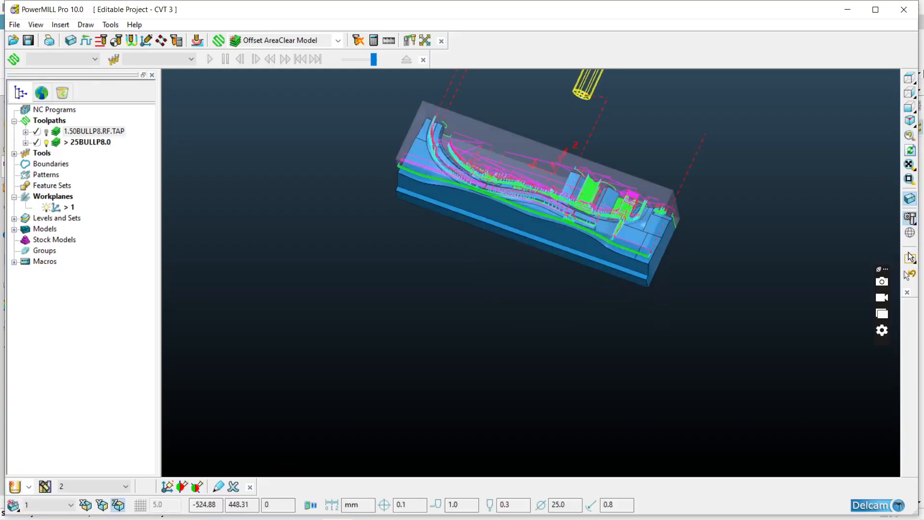
left_click(910, 78)
middle_click_drag(465, 256, 539, 337)
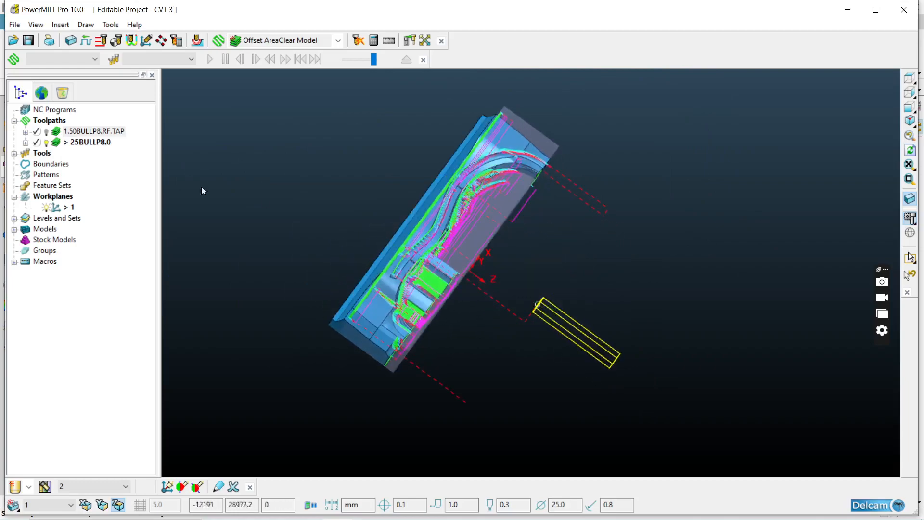
Hide the 25BULLP8.0 toolpath, examine the bare model's groove and ribs, and save the project again.
left_click(45, 142)
scroll(527, 150, "up", 3)
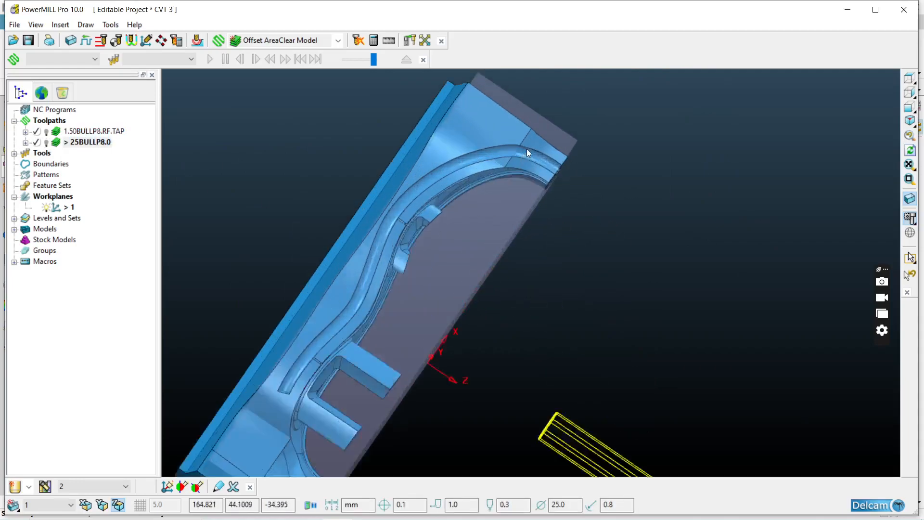
scroll(527, 149, "up", 2)
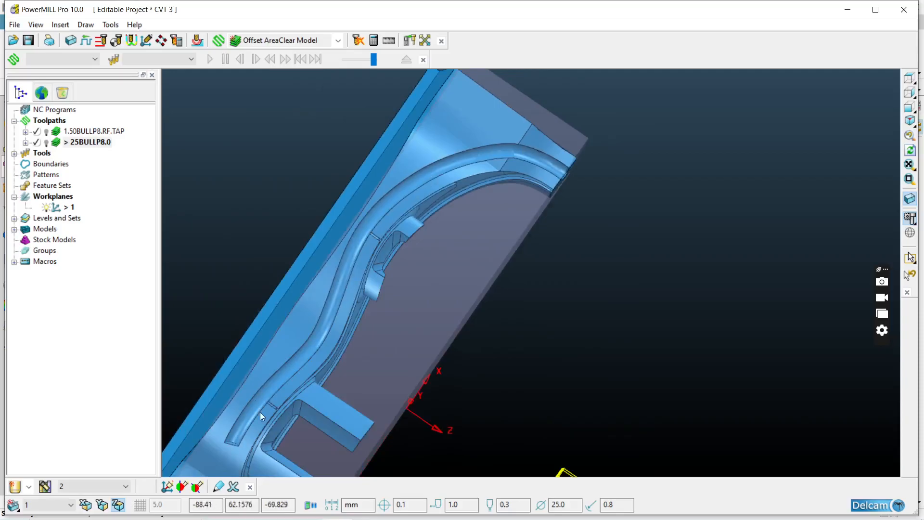
middle_click_drag(470, 201, 664, 59)
scroll(690, 58, "down", 4)
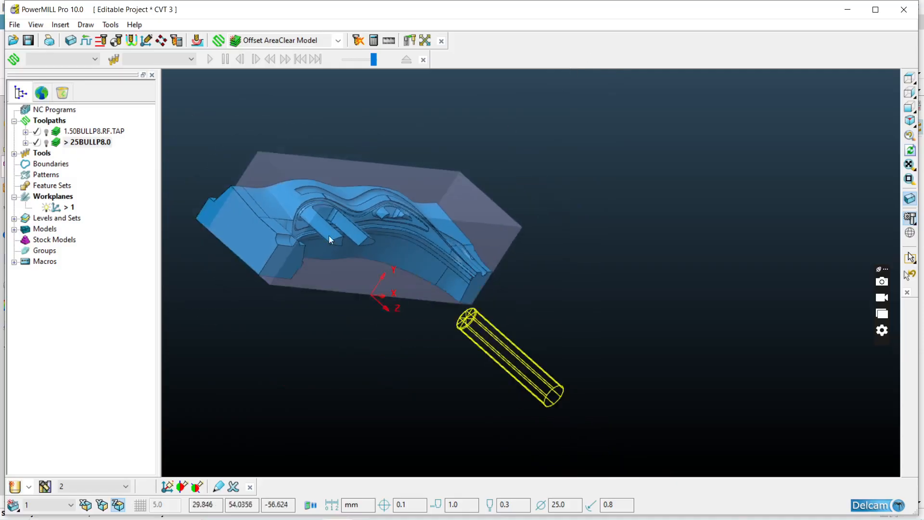
left_click(909, 93)
left_click(28, 40)
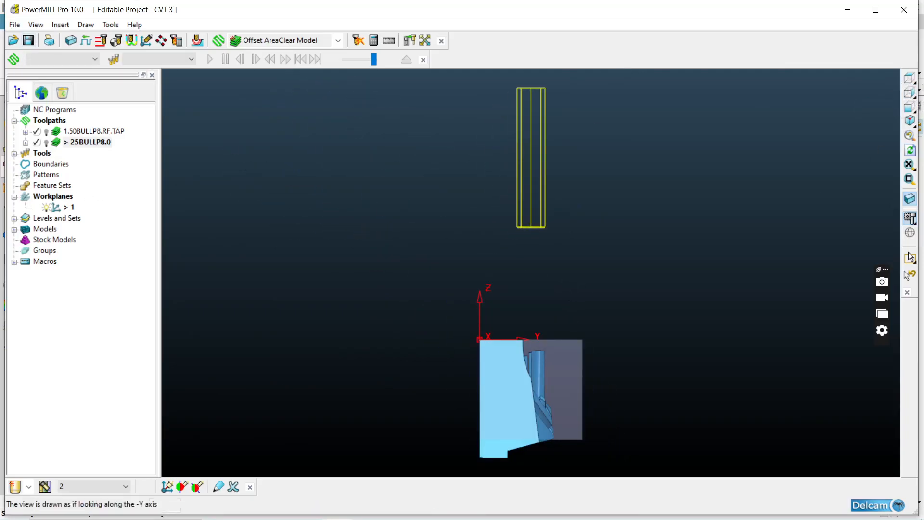
Minimize the PowerMILL and NX windows and move the NX shortcut to the empty desktop area below the Model folder.
left_click(848, 9)
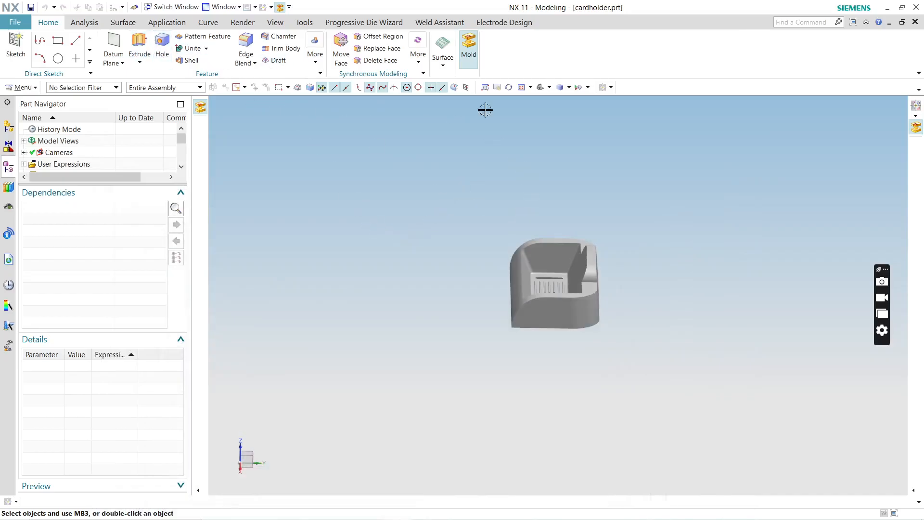
scroll(552, 283, "up", 5)
scroll(552, 282, "down", 3)
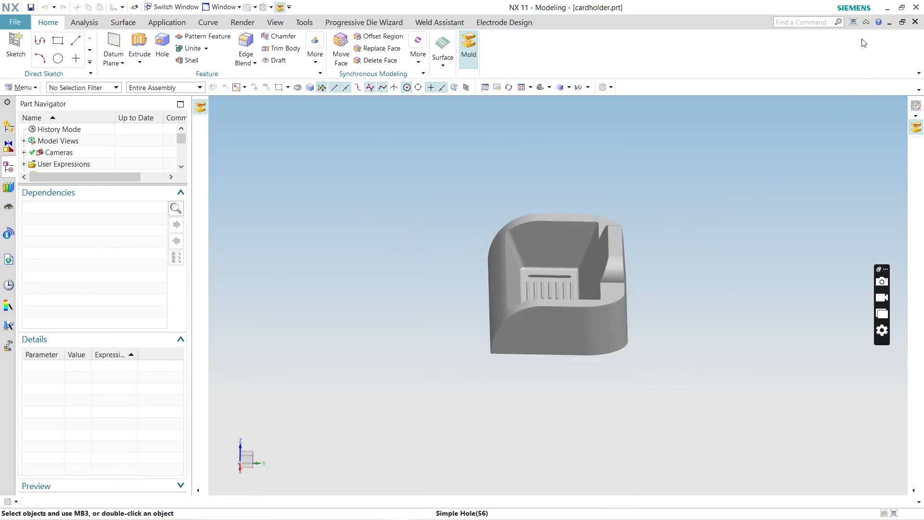
left_click(888, 7)
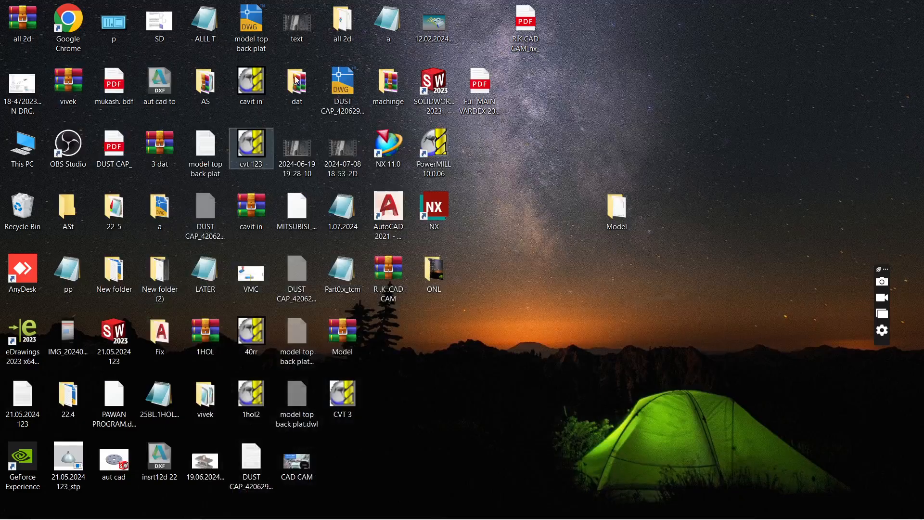
left_click_drag(435, 213, 543, 279)
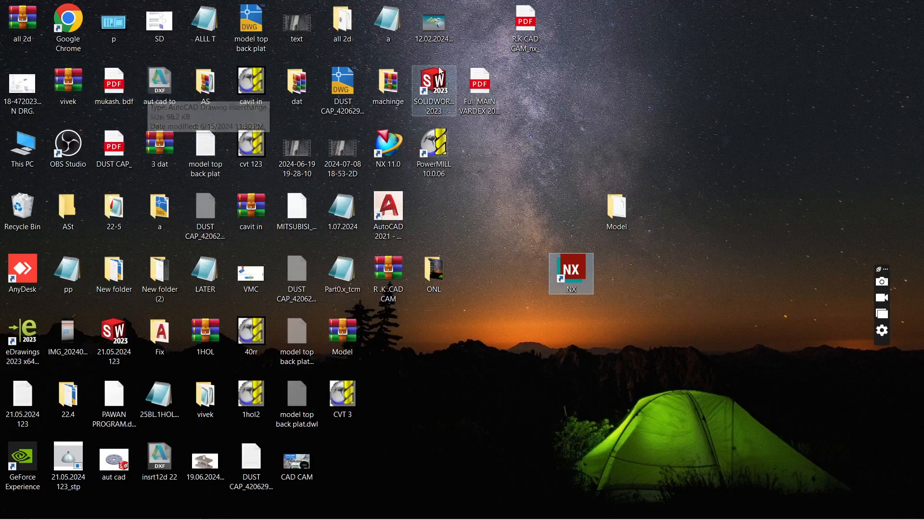
Open the all 2d folder on the desktop to view its files, and close it.
left_click(360, 35)
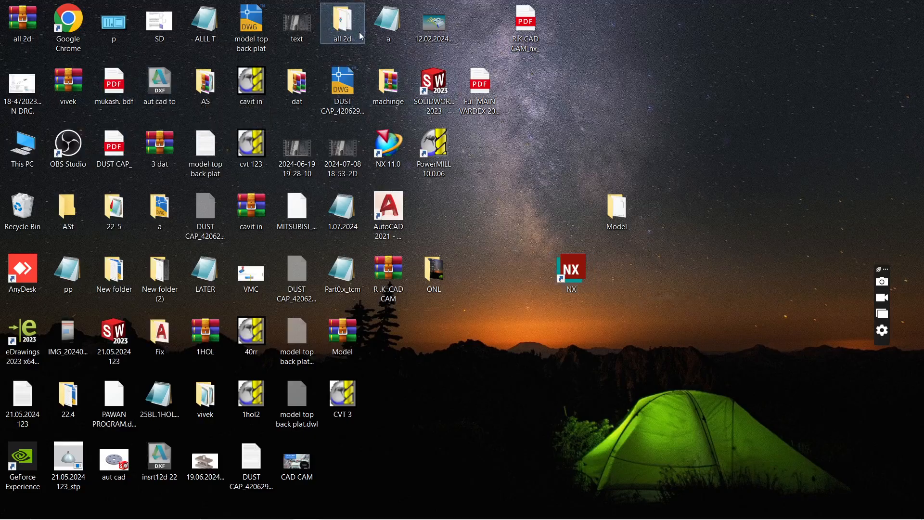
double_click(361, 36)
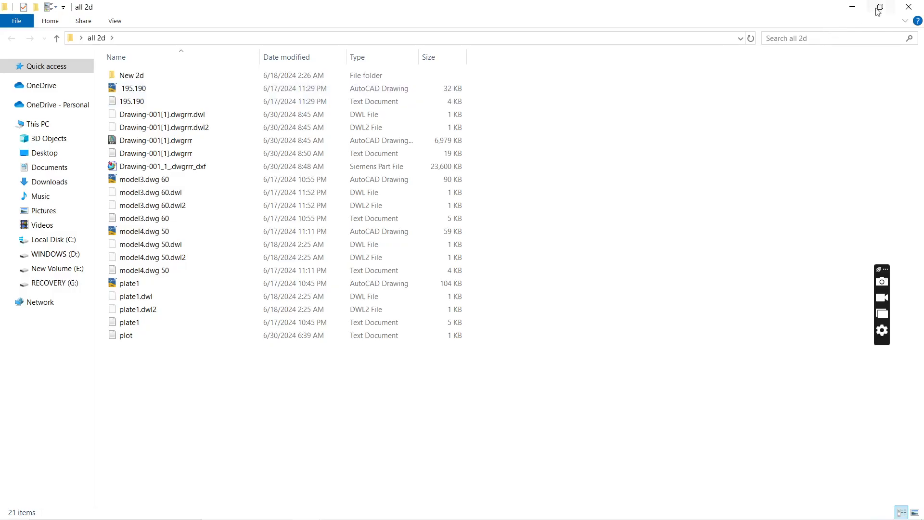
left_click(907, 5)
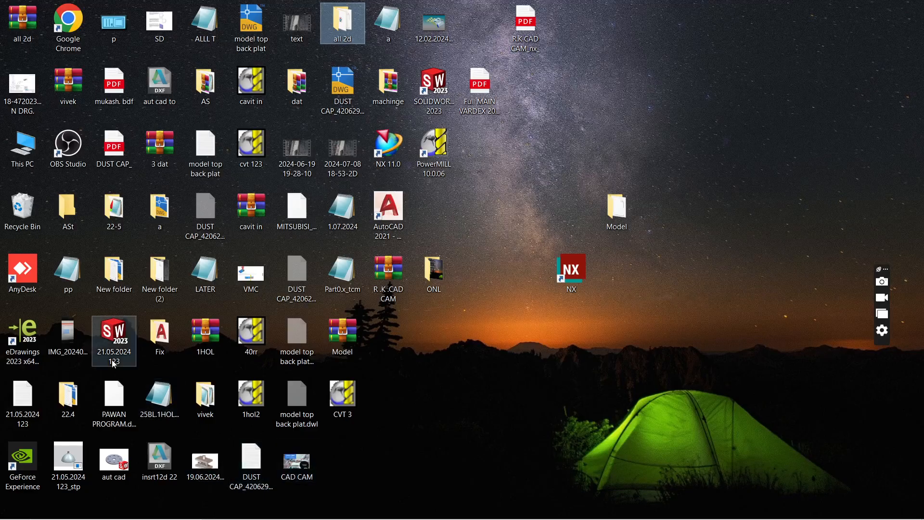
mouse_move(398, 502)
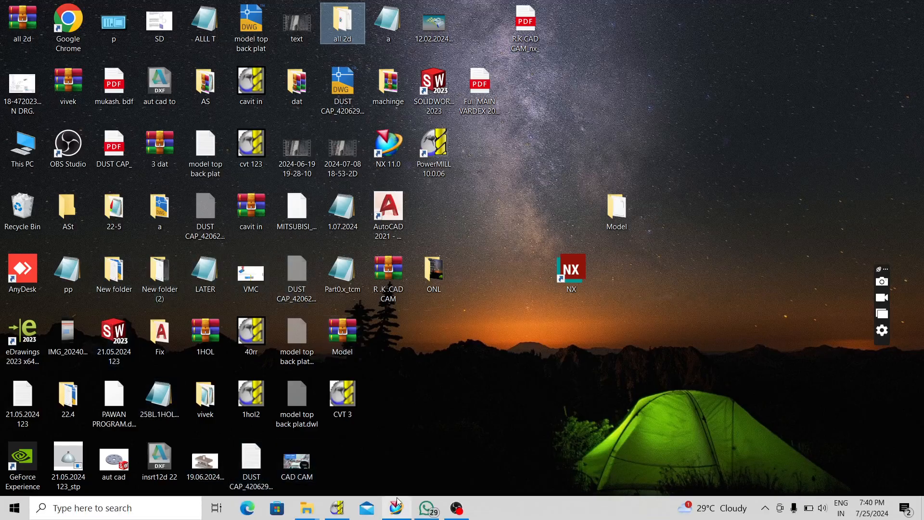